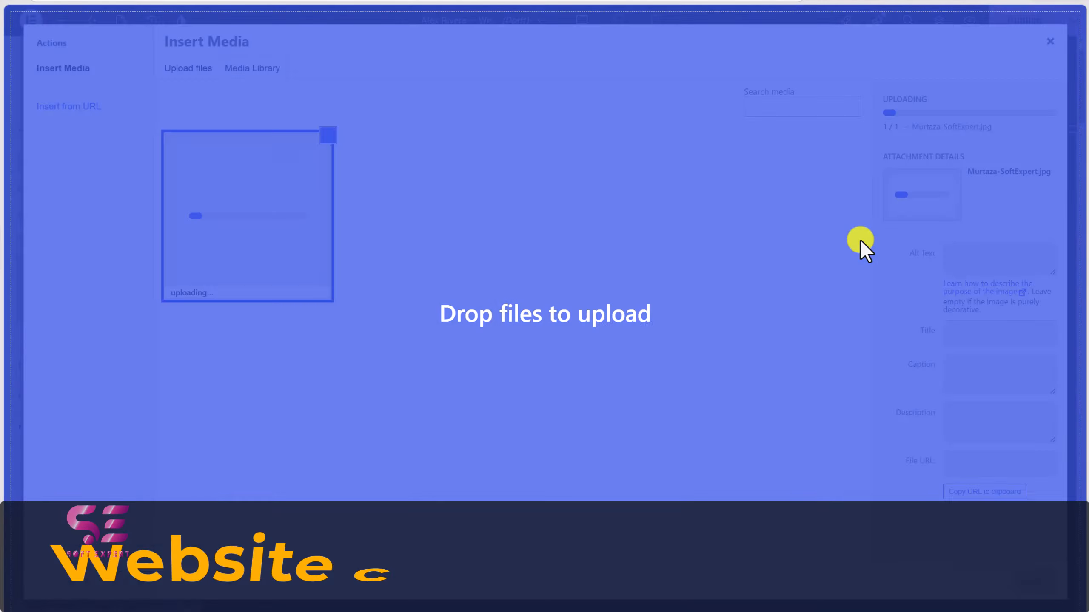
- Upload the photo of the man at the desk, set it as the hero container's background image, and open its Repeat options
{"action": "left_click_drag", "start_coordinate": [860, 243], "coordinate": [493, 232]}
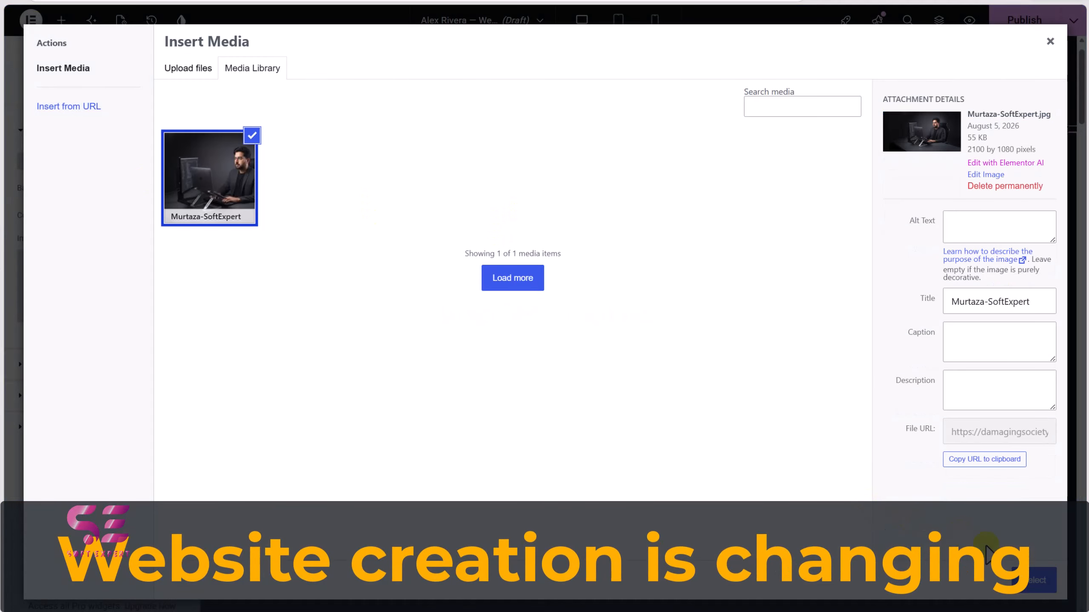
{"action": "left_click", "coordinate": [1034, 580]}
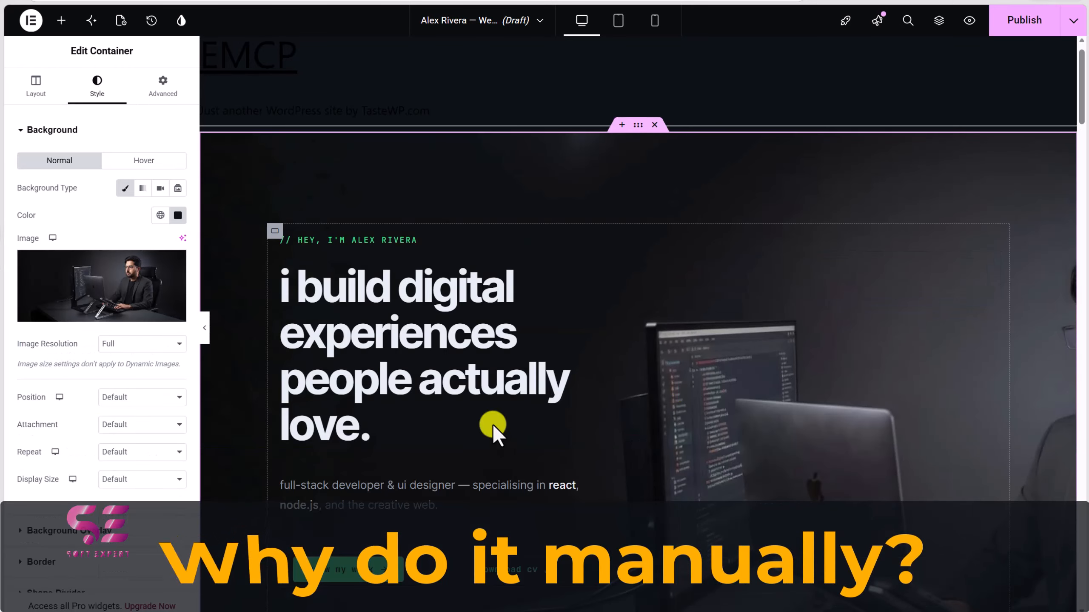
{"action": "left_click", "coordinate": [131, 452]}
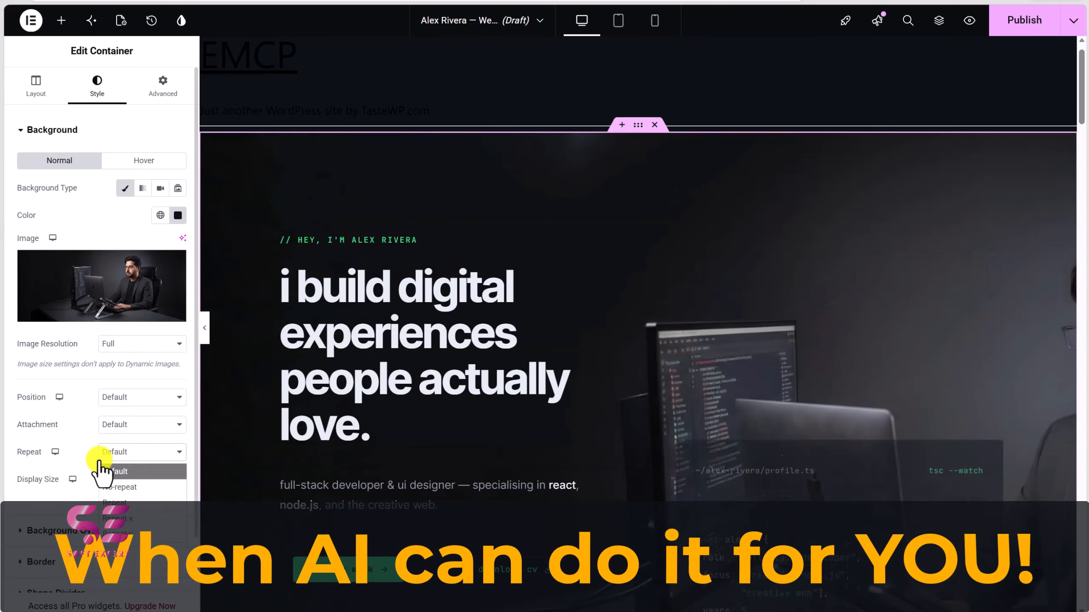
{"action": "left_click", "coordinate": [102, 462]}
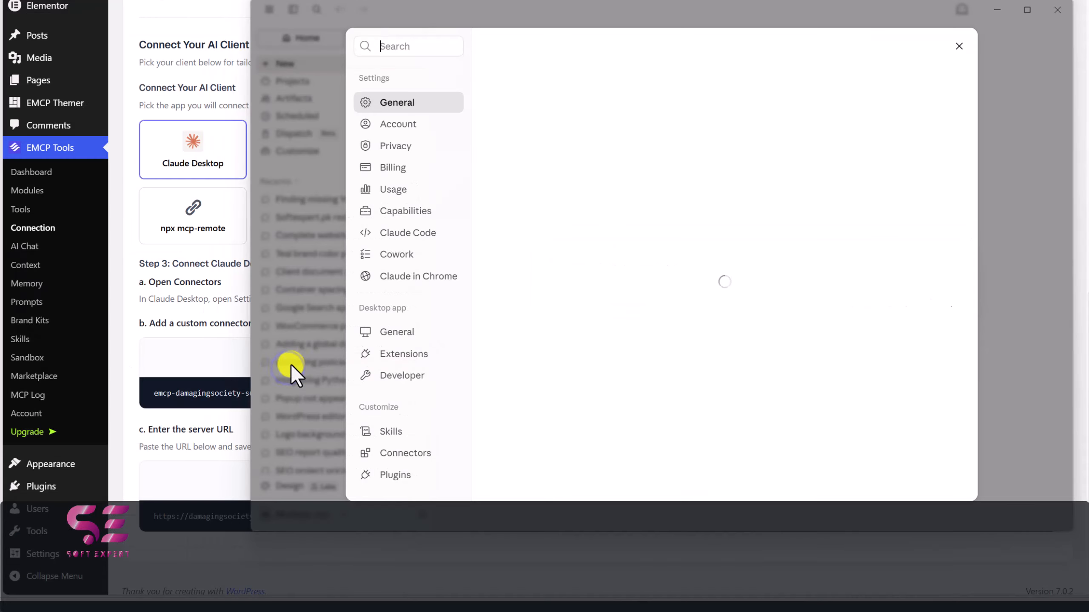
- Open the Connectors settings in Claude Desktop and copy the custom connector name from the EMCP Tools connection page
{"action": "left_click", "coordinate": [412, 451]}
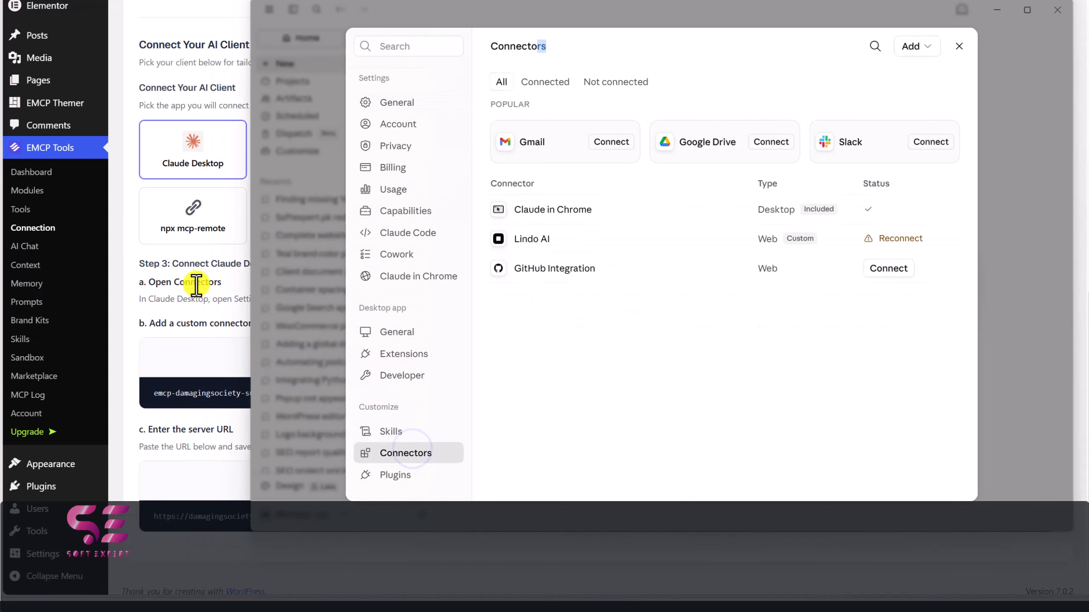
{"action": "left_click", "coordinate": [198, 299]}
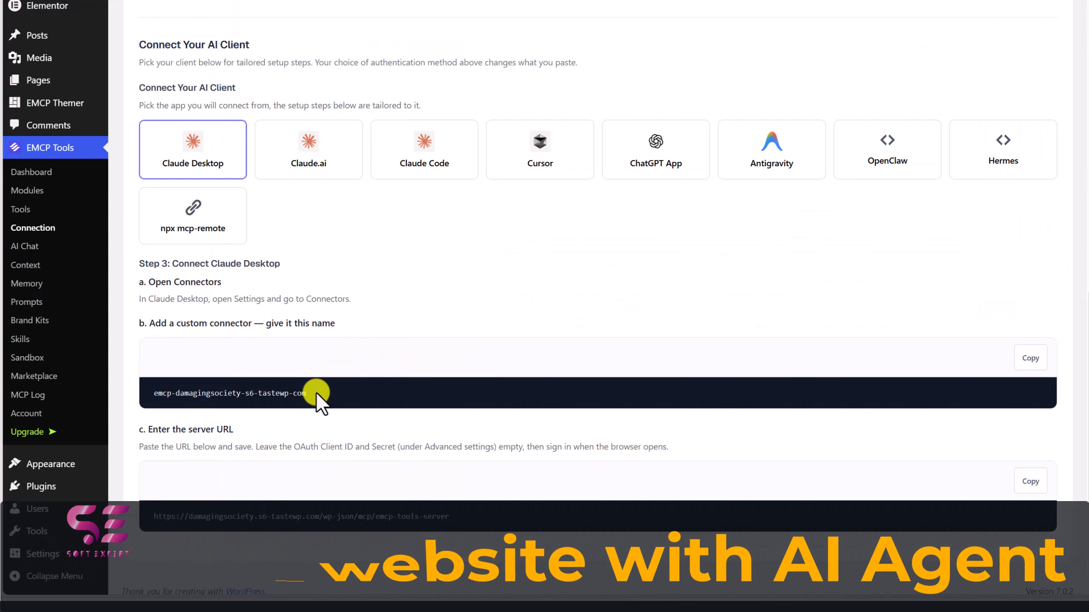
{"action": "left_click", "coordinate": [1031, 358]}
- Switch to Claude Desktop and start a custom connector named emcp-damagingsociety-s6-tastewp-com
{"action": "left_click", "coordinate": [648, 598]}
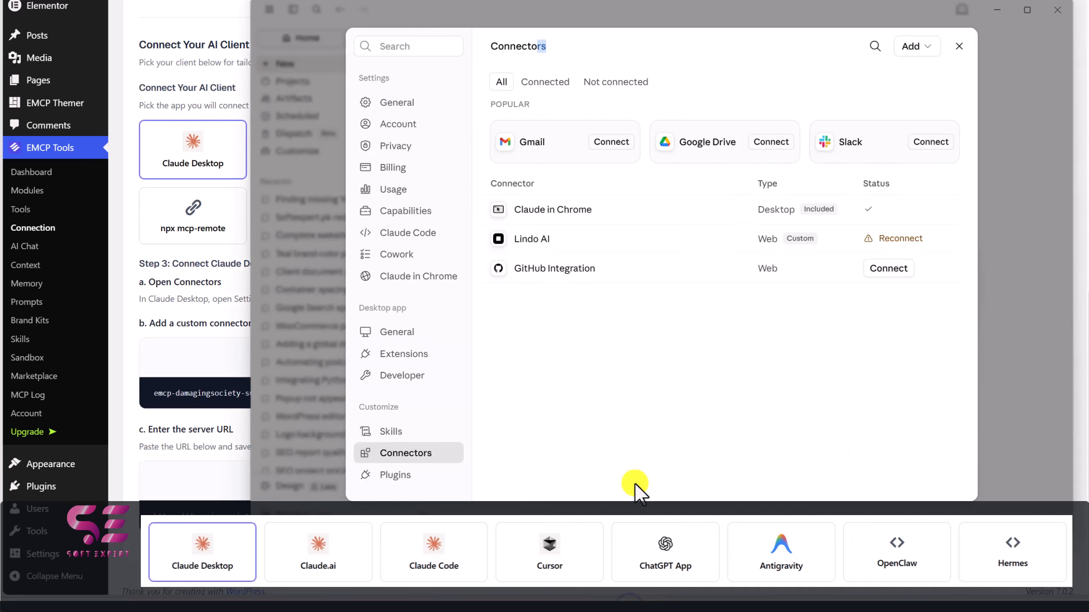
{"action": "left_click", "coordinate": [910, 44]}
{"action": "left_click", "coordinate": [851, 94]}
{"action": "left_click", "coordinate": [546, 181]}
{"action": "key", "text": "ctrl+v"}
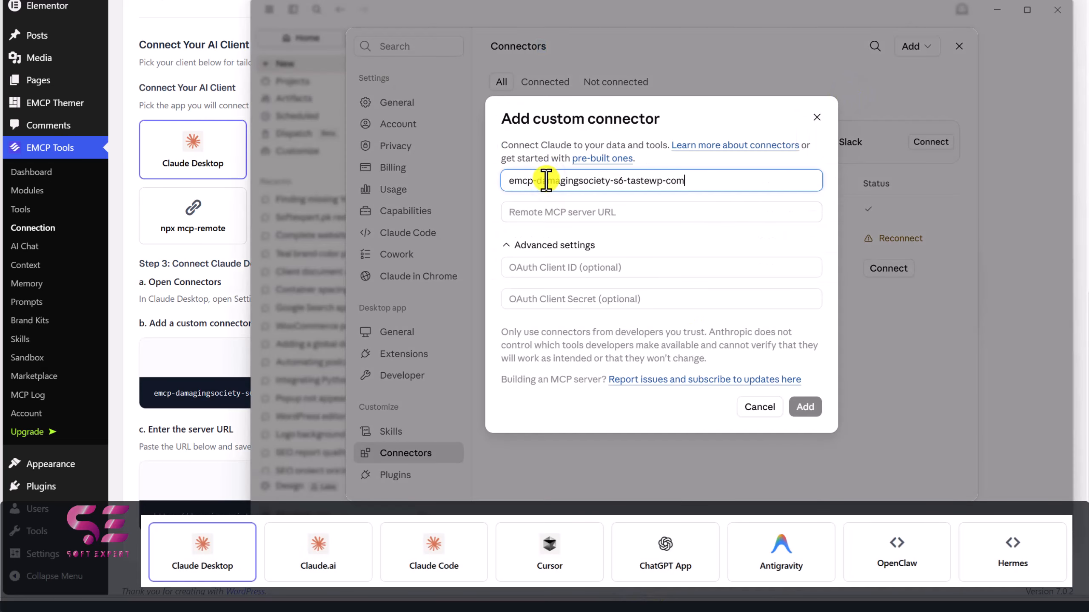
- Copy the server URL from the EMCP Tools connection page into the custom connector's remote MCP server URL and add the connector
{"action": "left_click", "coordinate": [183, 364]}
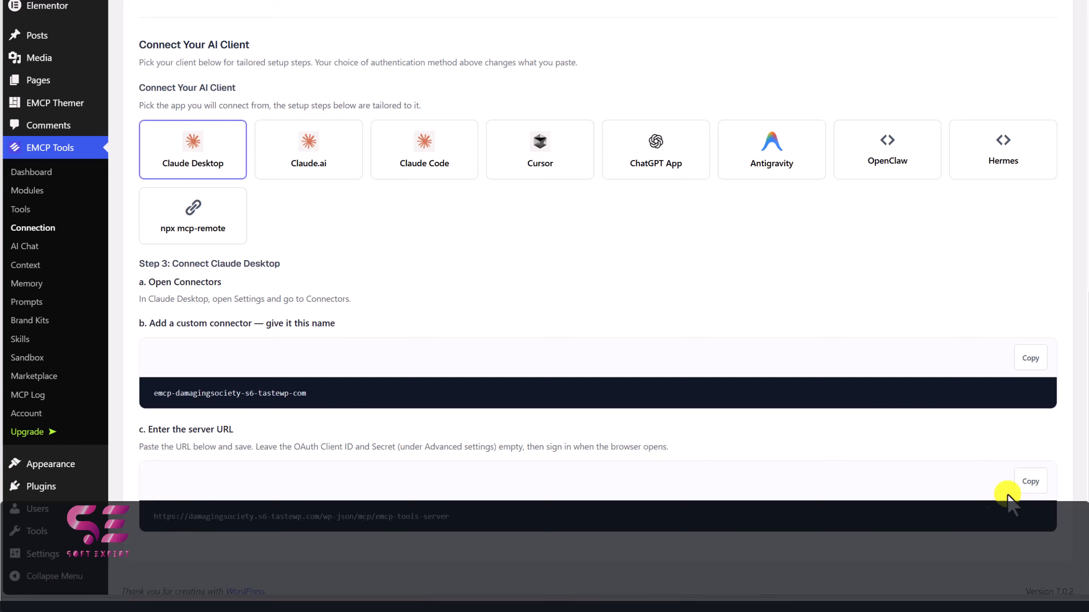
{"action": "left_click", "coordinate": [1008, 493]}
{"action": "key", "text": "alt+Tab"}
{"action": "left_click", "coordinate": [637, 212]}
{"action": "key", "text": "ctrl+v"}
{"action": "left_click", "coordinate": [804, 407]}
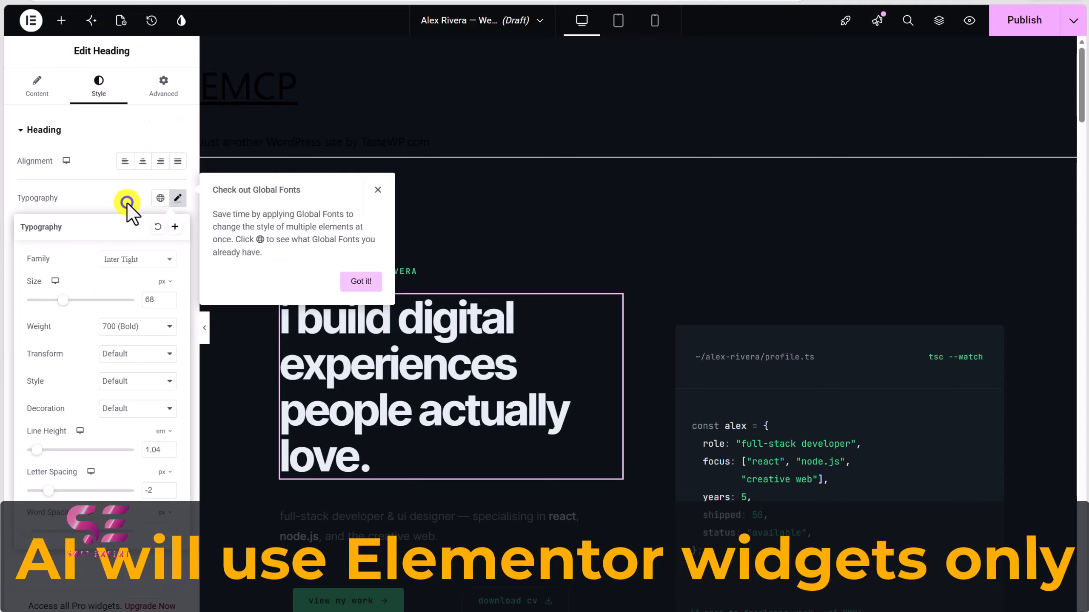
- Inspect the style and layout settings of the hero section's headings and container in the Elementor editor
{"action": "left_click", "coordinate": [127, 204]}
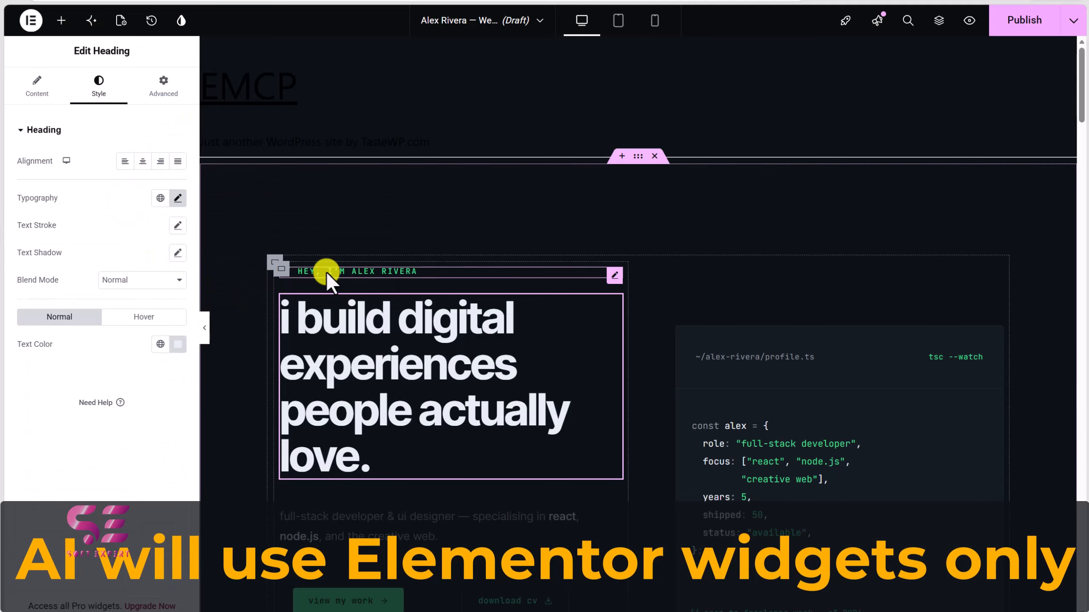
{"action": "left_click", "coordinate": [327, 272]}
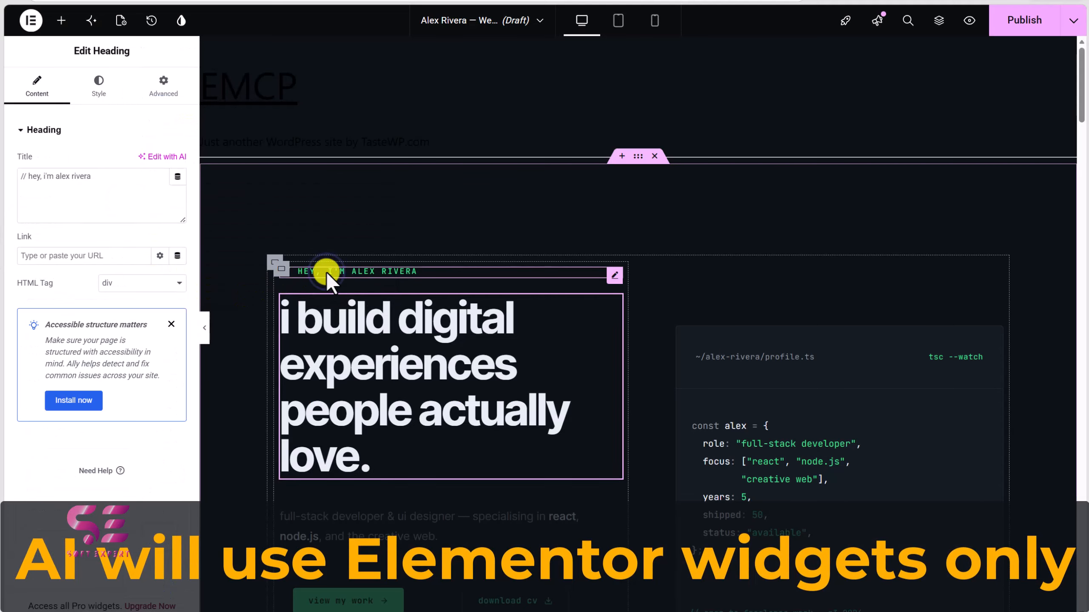
{"action": "left_click", "coordinate": [111, 82]}
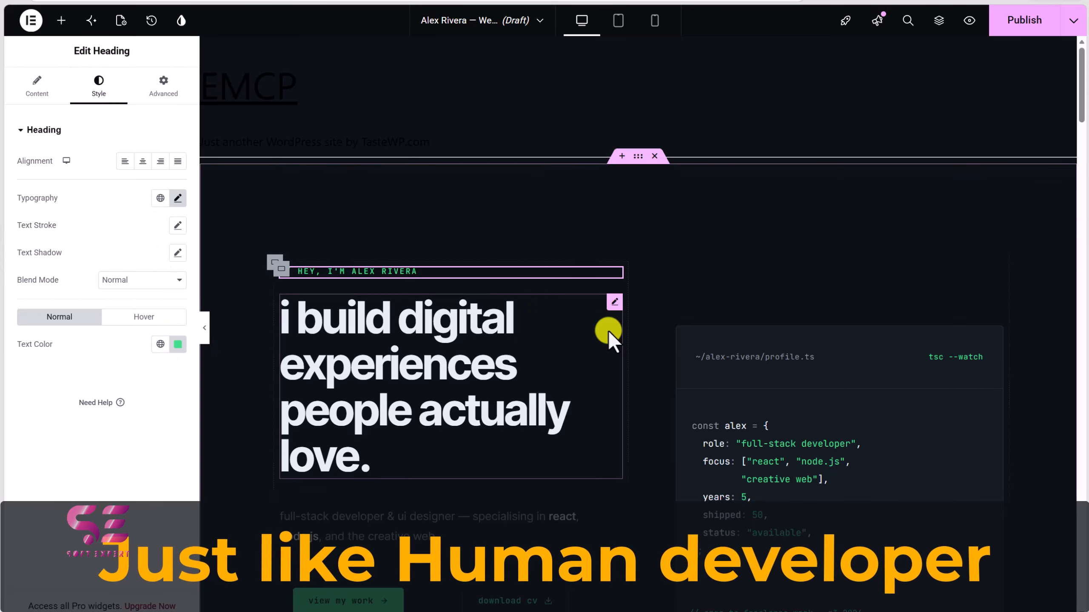
{"action": "scroll", "coordinate": [596, 323], "scroll_direction": "down", "scroll_amount": 2}
{"action": "left_click", "coordinate": [279, 180]}
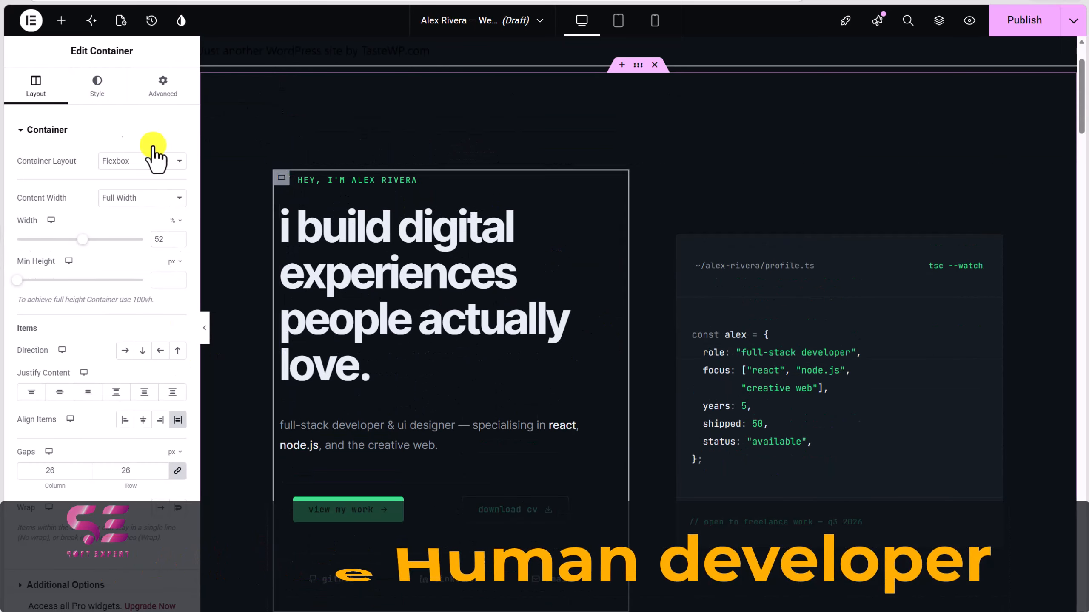
{"action": "scroll", "coordinate": [660, 329], "scroll_direction": "down", "scroll_amount": 2}
{"action": "left_click", "coordinate": [392, 357]}
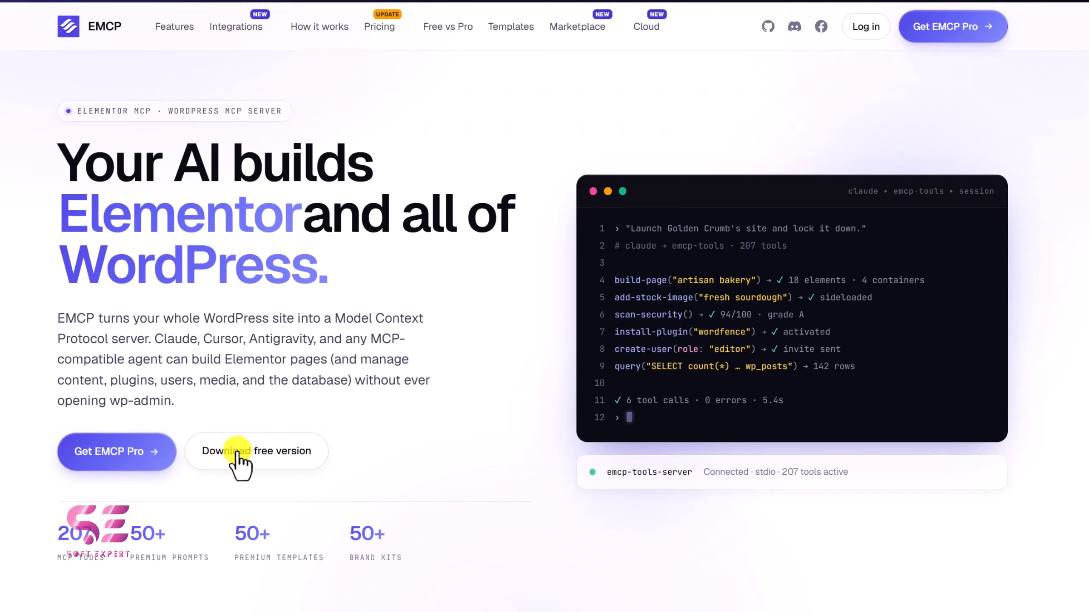
- Download the free version of EMCP from its website as emcp-tools-3.8.1.zip
{"action": "left_click", "coordinate": [305, 447]}
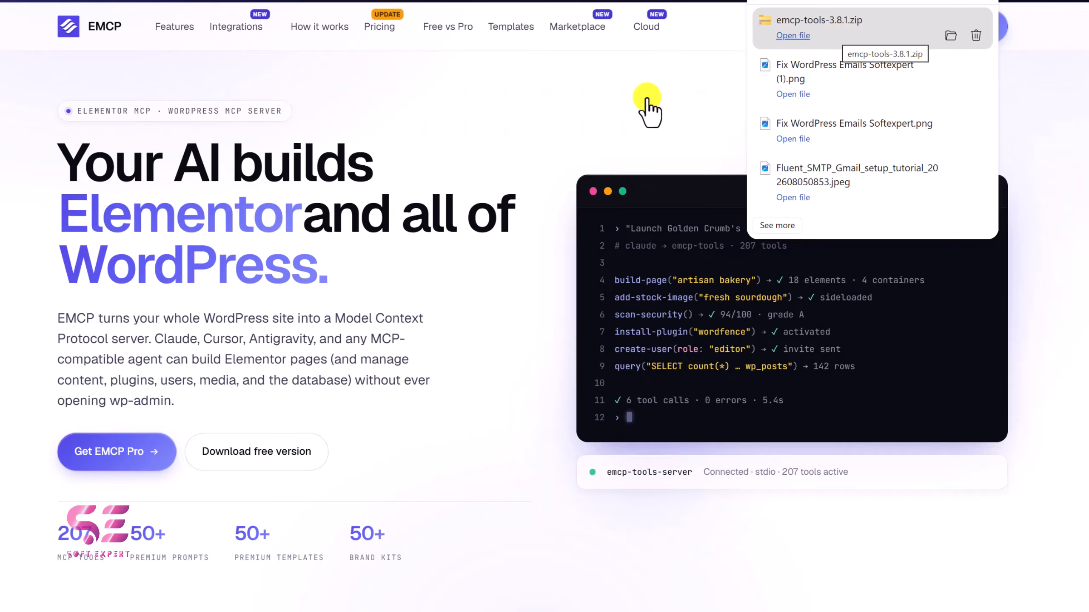
{"action": "left_click", "coordinate": [535, 146]}
- Review the EMCP website's supported clients, toolkit capabilities and Pro features
{"action": "scroll", "coordinate": [536, 146], "scroll_direction": "down", "scroll_amount": 8}
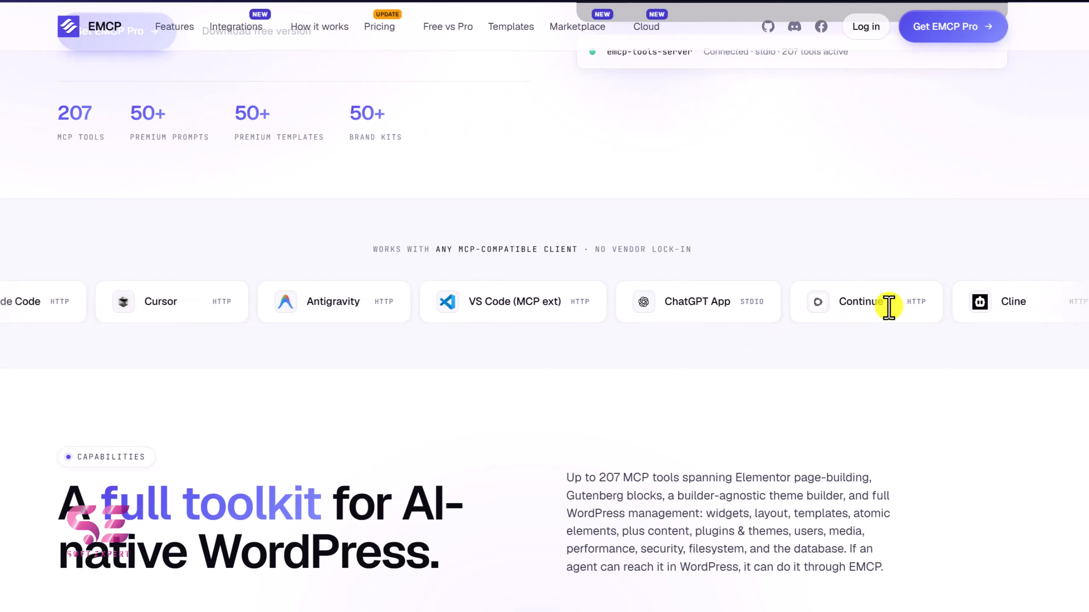
{"action": "scroll", "coordinate": [895, 360], "scroll_direction": "down", "scroll_amount": 3}
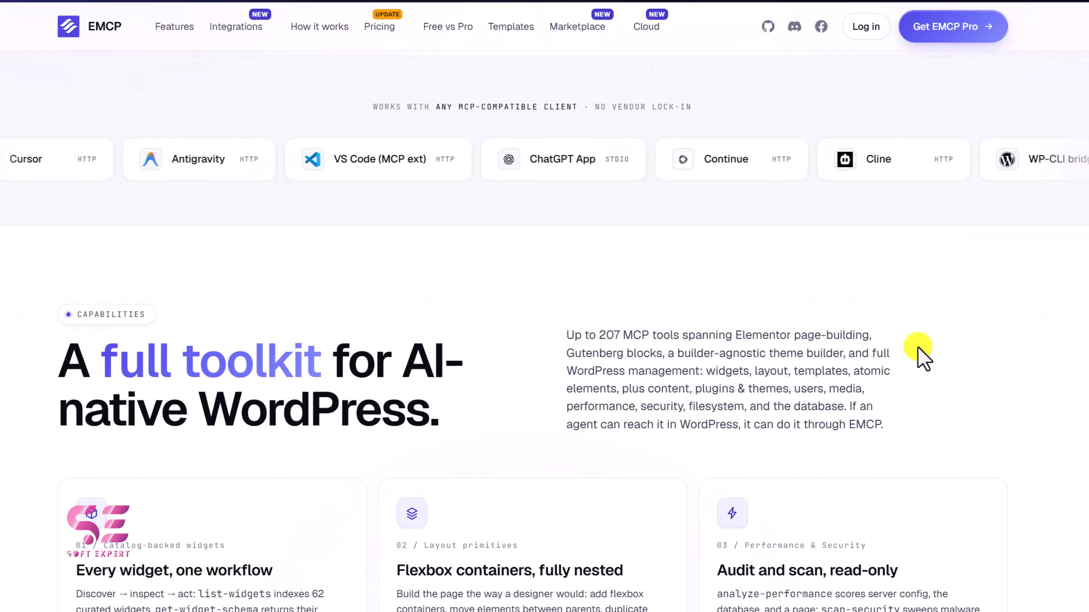
{"action": "scroll", "coordinate": [917, 347], "scroll_direction": "down", "scroll_amount": 8}
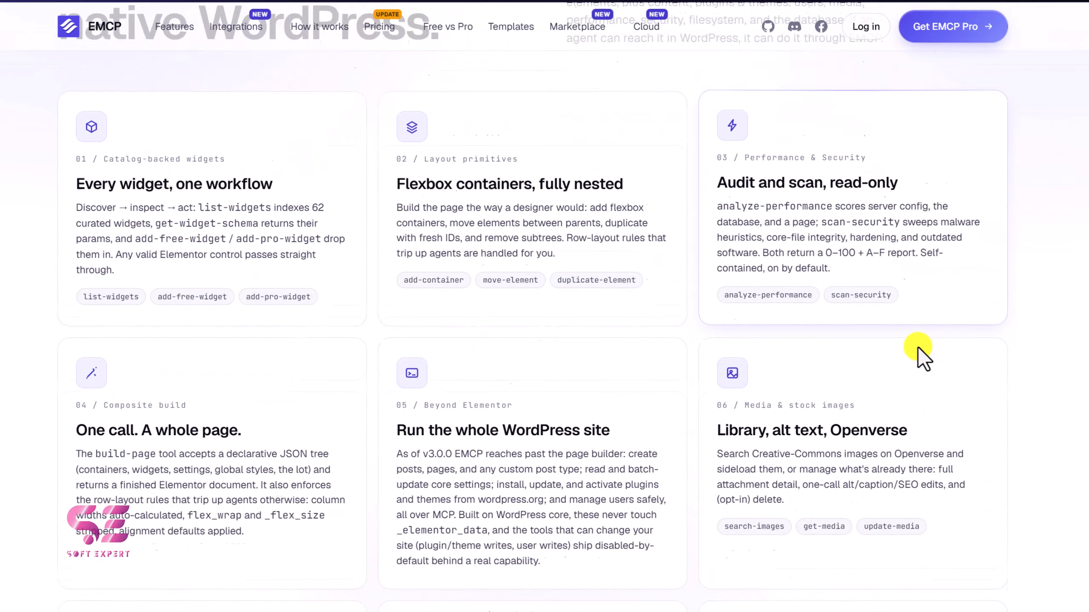
{"action": "scroll", "coordinate": [917, 348], "scroll_direction": "down", "scroll_amount": 10}
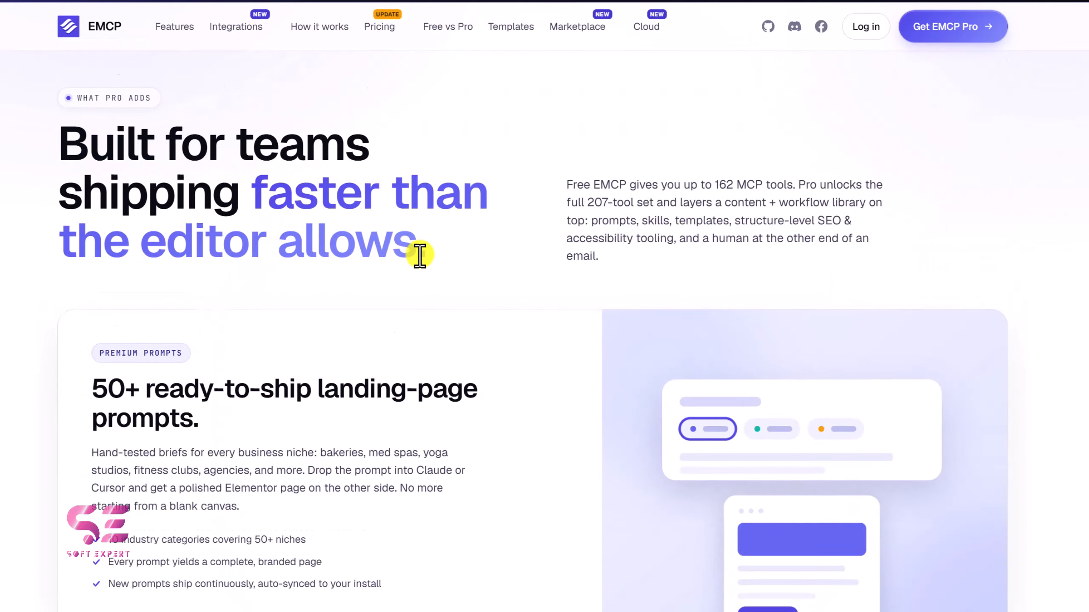
{"action": "scroll", "coordinate": [420, 255], "scroll_direction": "down", "scroll_amount": 10}
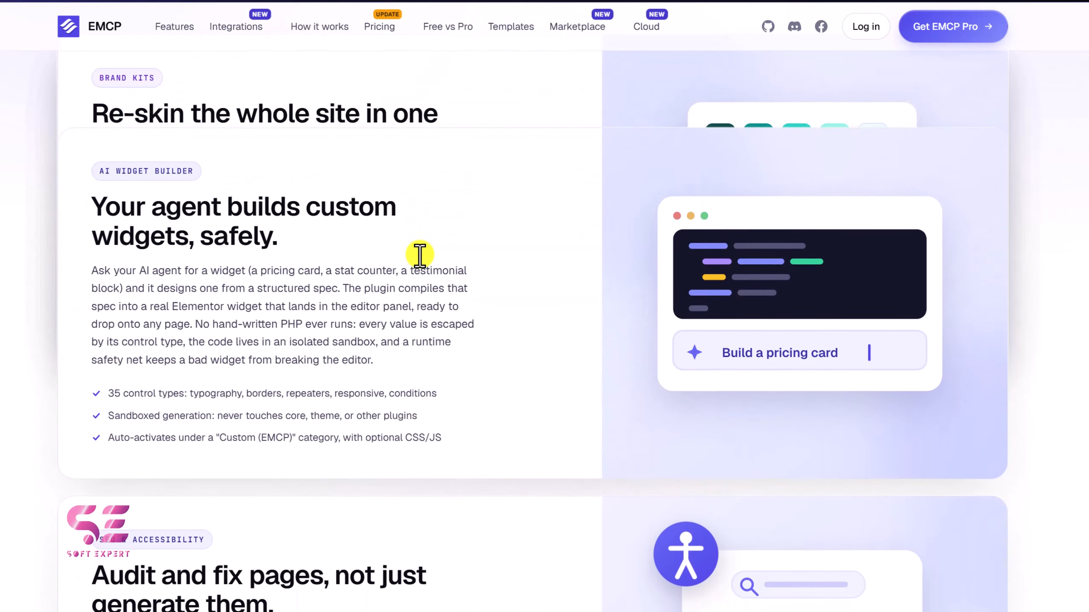
{"action": "scroll", "coordinate": [420, 255], "scroll_direction": "down", "scroll_amount": 2}
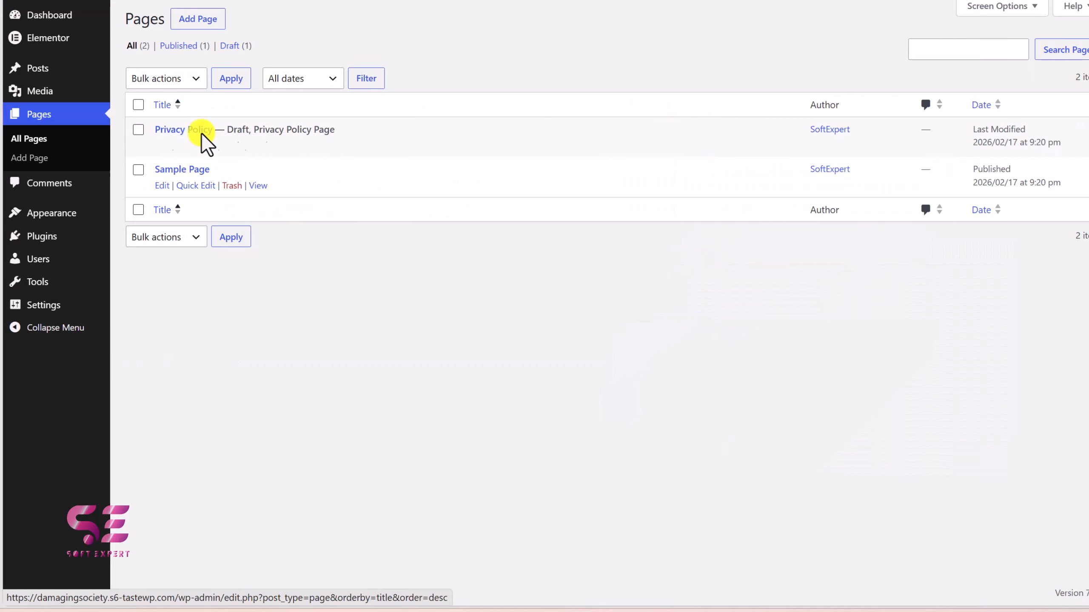
- Open the plugin upload form in WordPress and choose the downloaded emcp-tools-3.8.1.zip for installation
{"action": "left_click", "coordinate": [76, 236]}
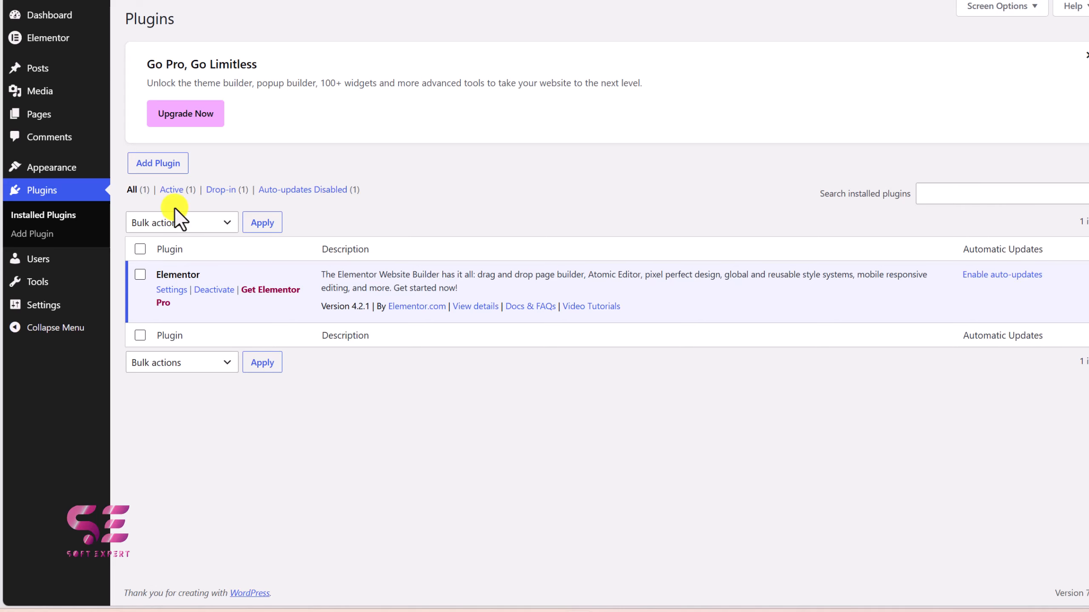
{"action": "left_click", "coordinate": [167, 168]}
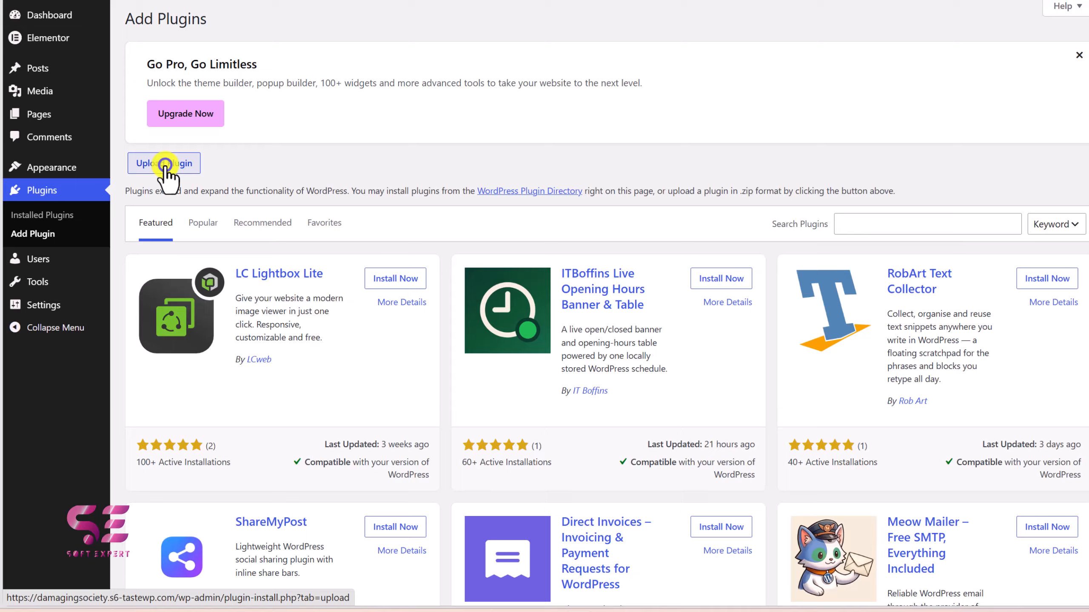
{"action": "left_click", "coordinate": [165, 164]}
{"action": "left_click", "coordinate": [971, 1]}
{"action": "left_click_drag", "start_coordinate": [832, 20], "coordinate": [528, 287]}
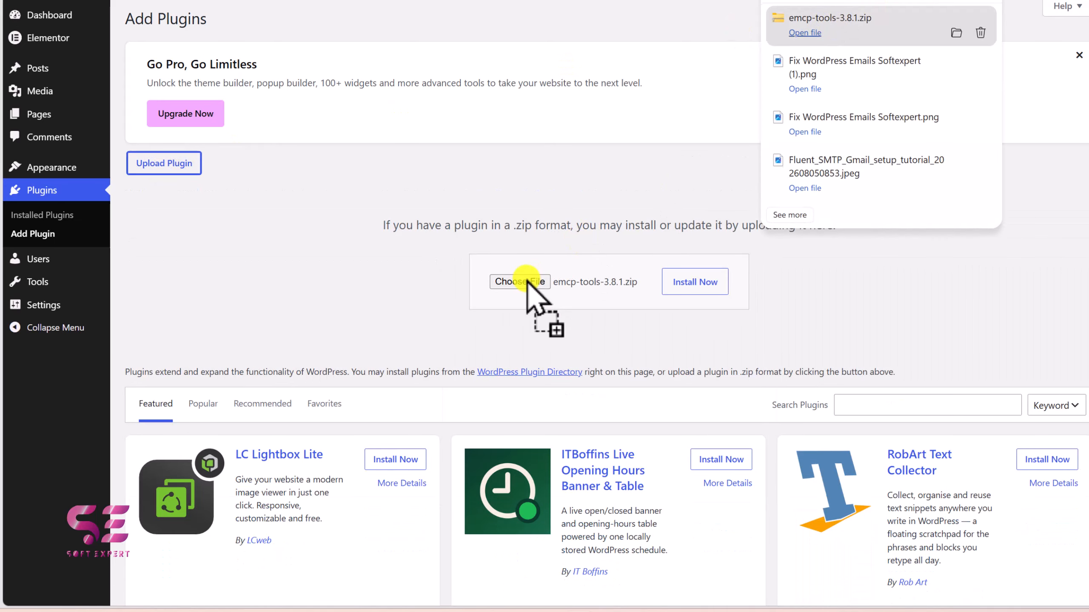
- Install and activate the uploaded EMCP Tools plugin, and dismiss the promotional banner above the plugin list
{"action": "left_click", "coordinate": [706, 284]}
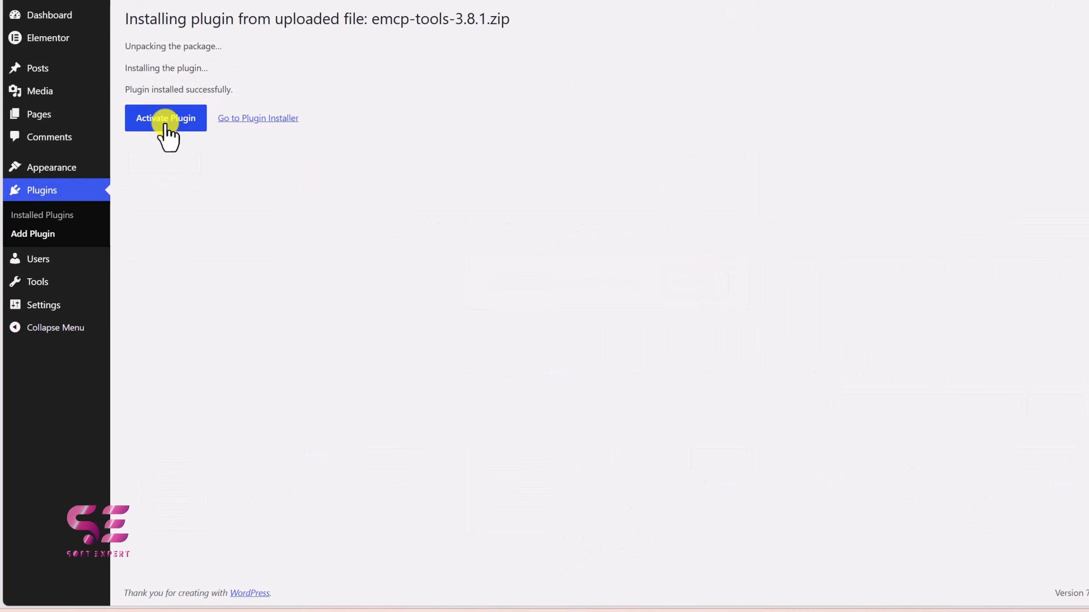
{"action": "left_click", "coordinate": [166, 119]}
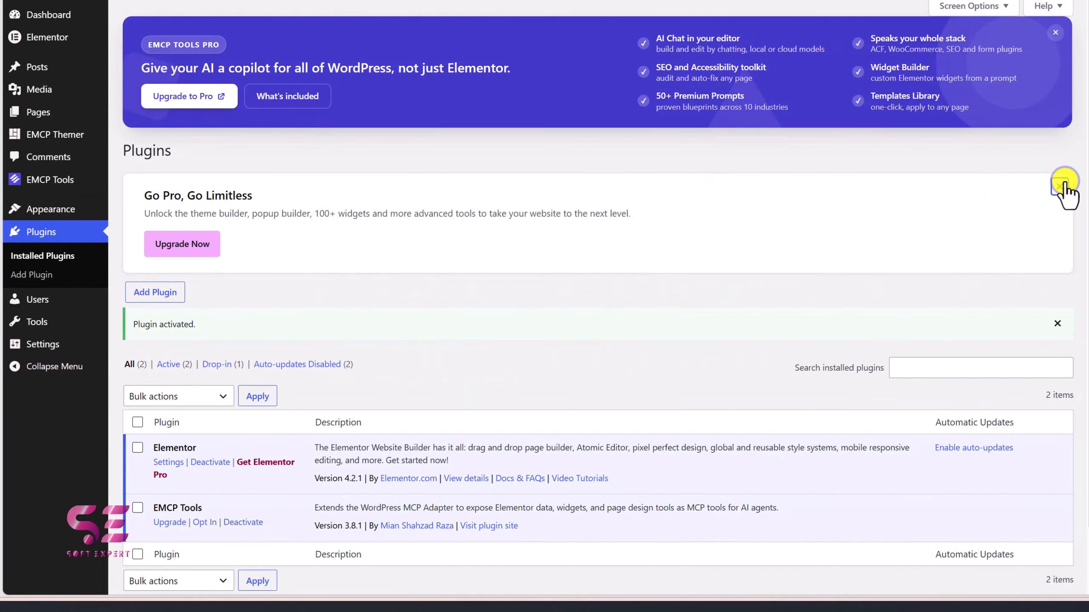
{"action": "left_click", "coordinate": [1066, 36]}
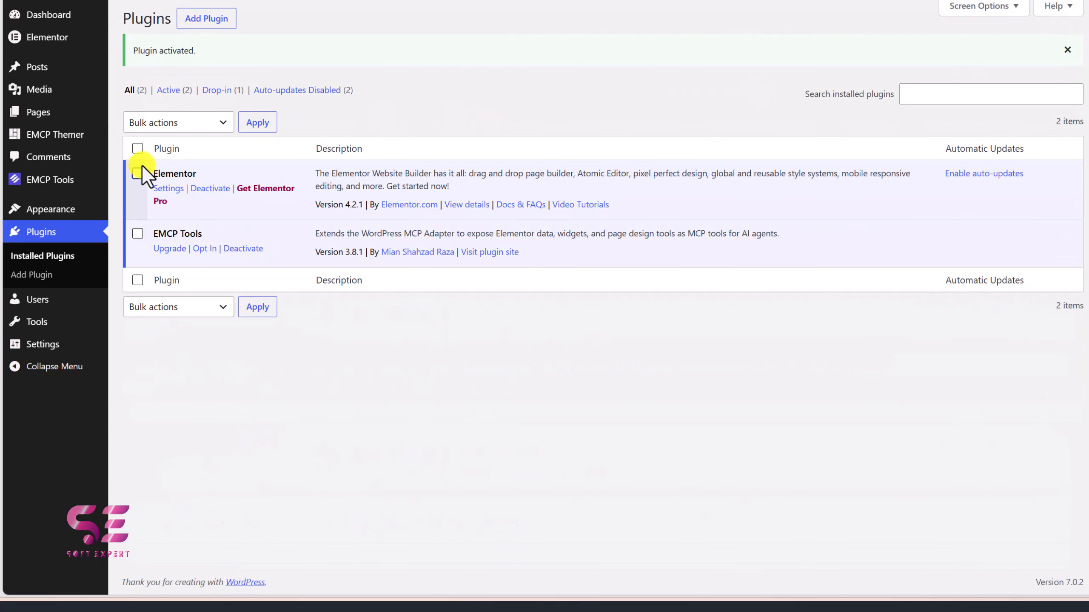
- Open the EMCP Tools dashboard and review its usage figures, toolkit cards, video guides and help resources
{"action": "left_click", "coordinate": [82, 180]}
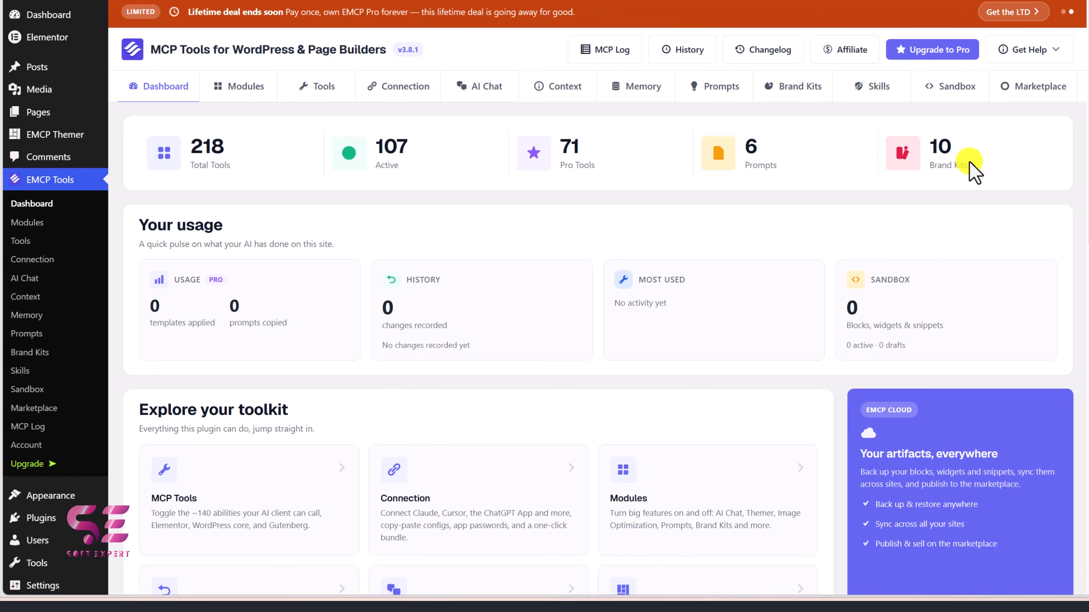
{"action": "scroll", "coordinate": [565, 292], "scroll_direction": "down", "scroll_amount": 6}
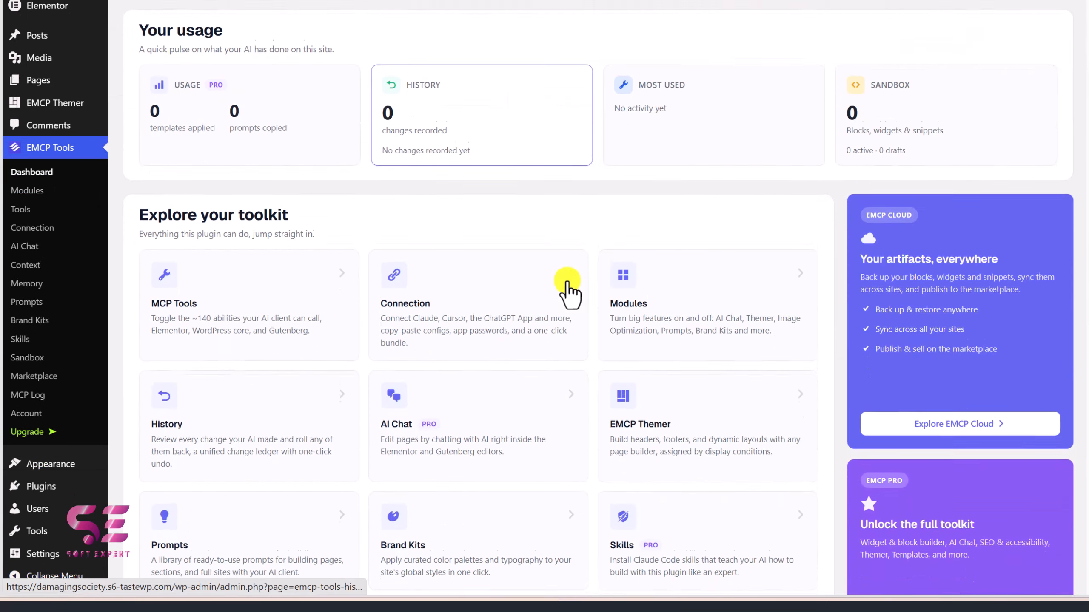
{"action": "scroll", "coordinate": [570, 291], "scroll_direction": "down", "scroll_amount": 6}
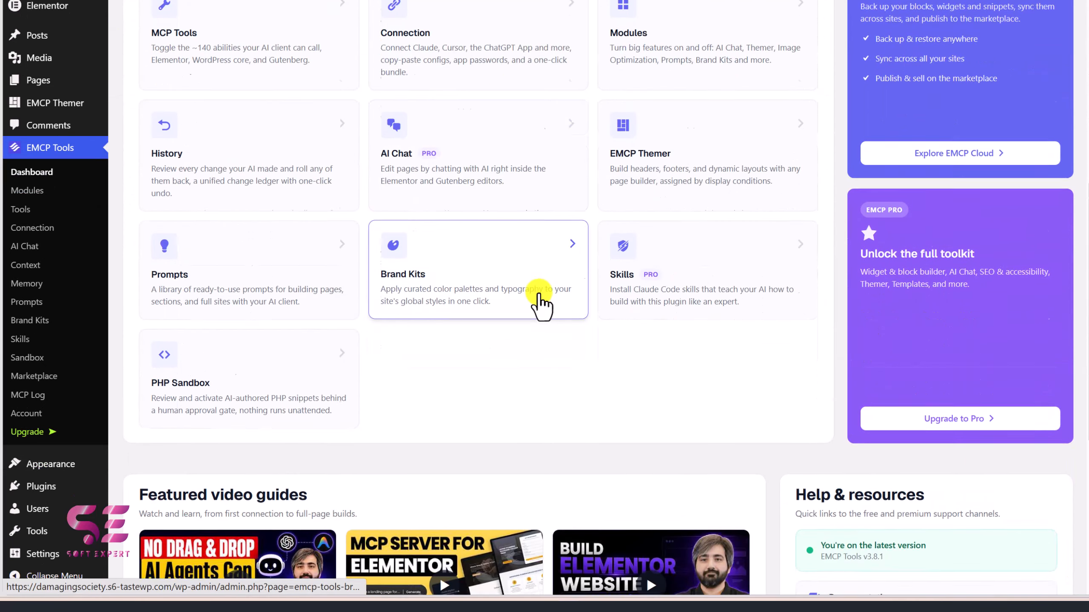
{"action": "scroll", "coordinate": [495, 326], "scroll_direction": "down", "scroll_amount": 2}
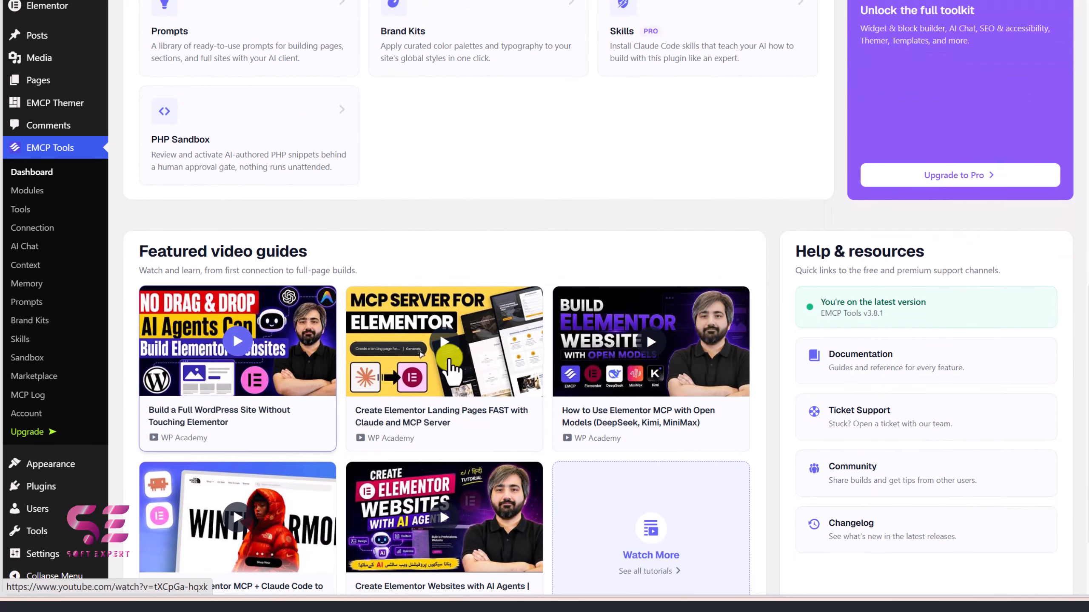
{"action": "scroll", "coordinate": [469, 357], "scroll_direction": "down", "scroll_amount": 2}
{"action": "scroll", "coordinate": [557, 362], "scroll_direction": "up", "scroll_amount": 11}
{"action": "scroll", "coordinate": [587, 365], "scroll_direction": "up", "scroll_amount": 4}
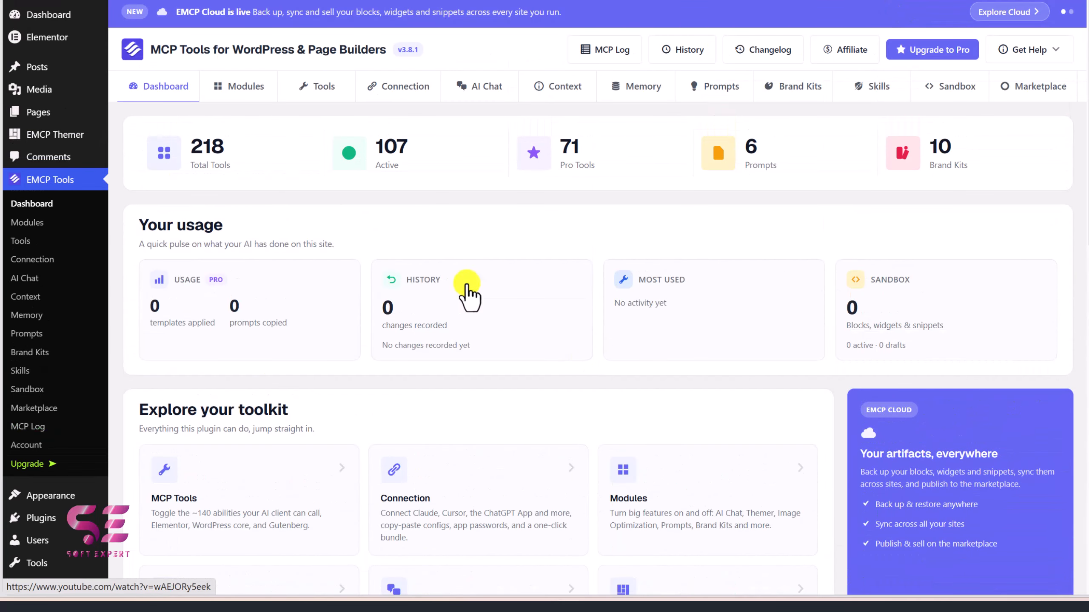
- Open the EMCP Tools modules overview and examine which modules are available and enabled
{"action": "left_click", "coordinate": [234, 86]}
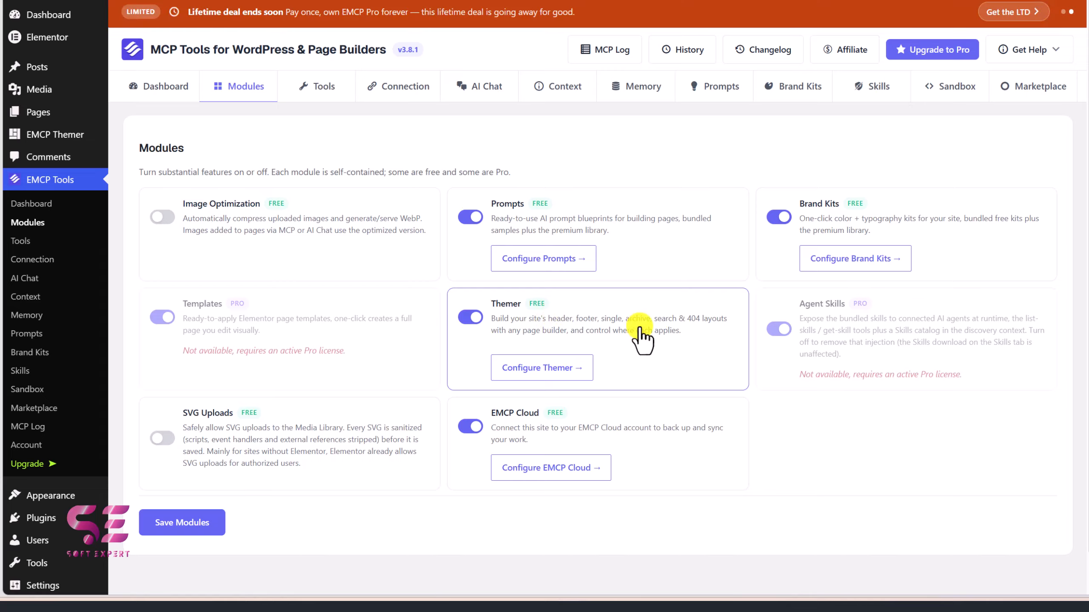
{"action": "mouse_move", "coordinate": [52, 39]}
{"action": "mouse_move", "coordinate": [147, 61]}
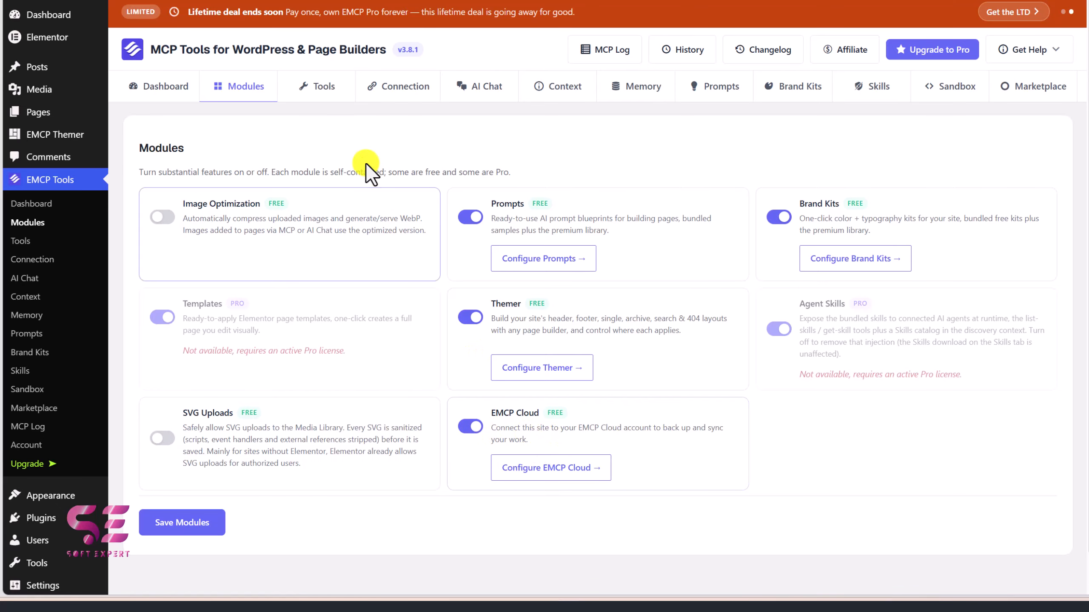
- Open the EMCP Tools tool list and examine the Elementor and WordPress tool groups and which of them are enabled
{"action": "left_click", "coordinate": [321, 96]}
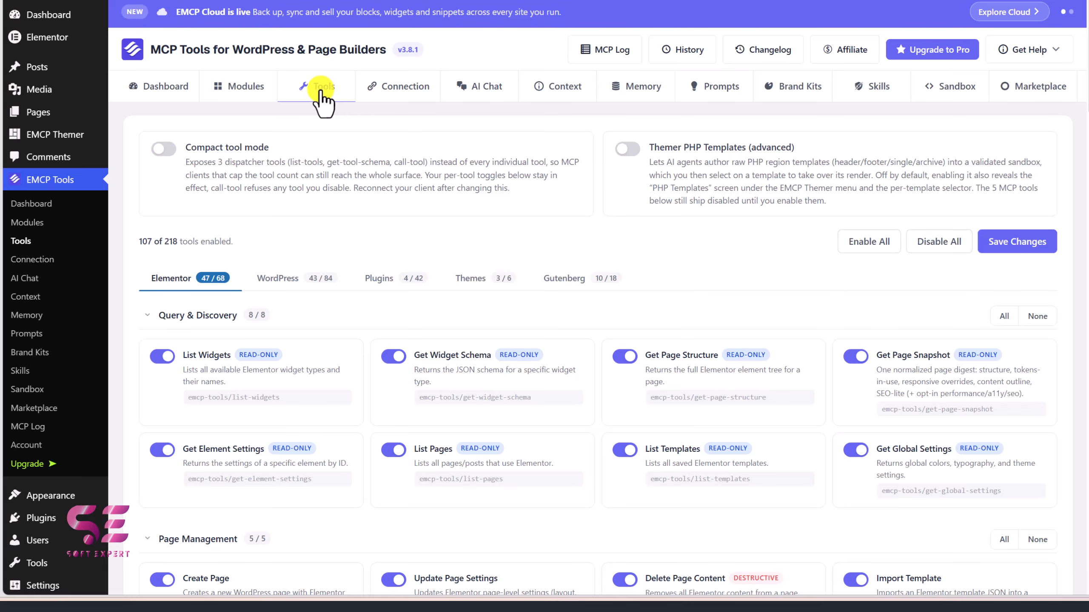
{"action": "scroll", "coordinate": [268, 239], "scroll_direction": "down", "scroll_amount": 5}
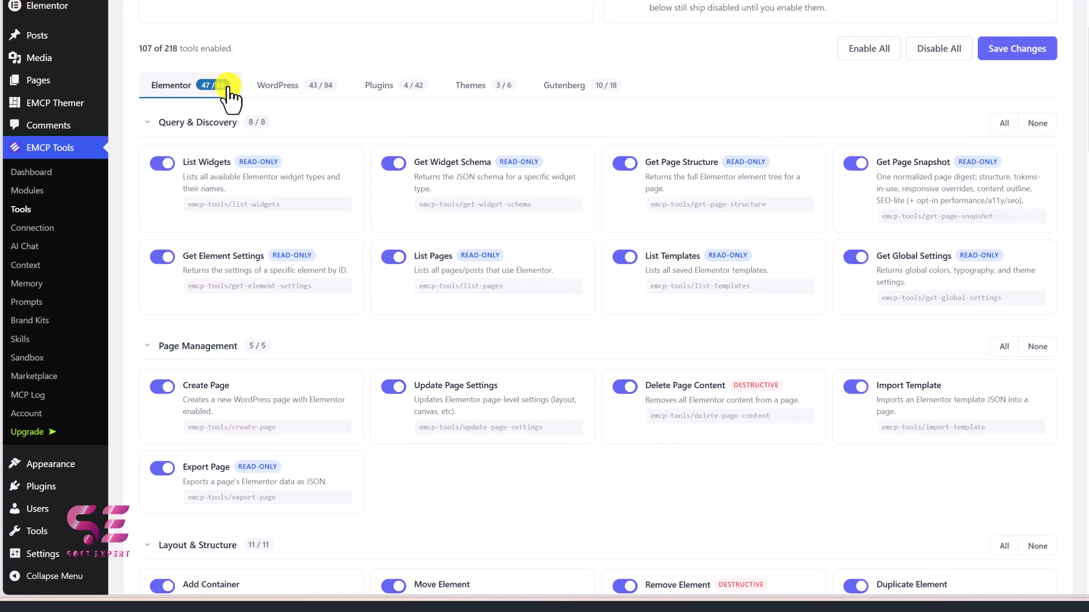
{"action": "left_click", "coordinate": [305, 91]}
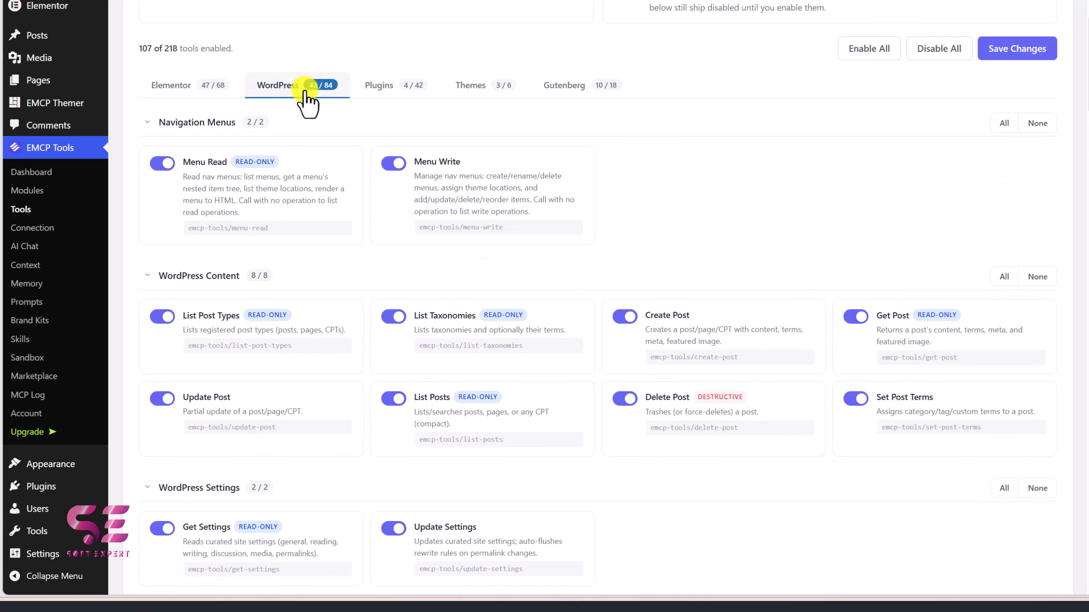
{"action": "scroll", "coordinate": [295, 426], "scroll_direction": "down", "scroll_amount": 15}
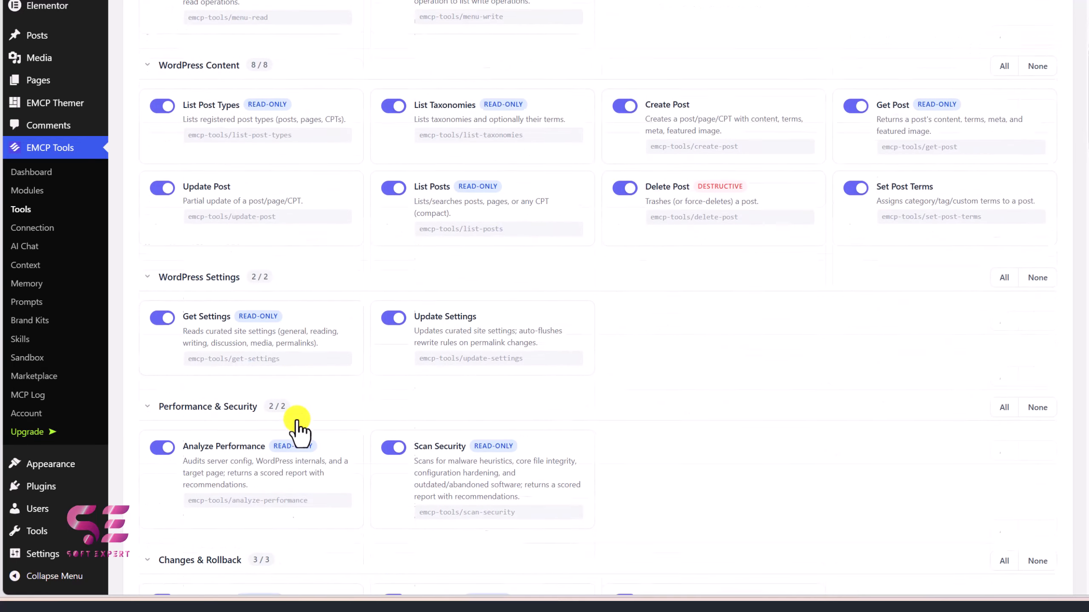
{"action": "scroll", "coordinate": [297, 428], "scroll_direction": "down", "scroll_amount": 9}
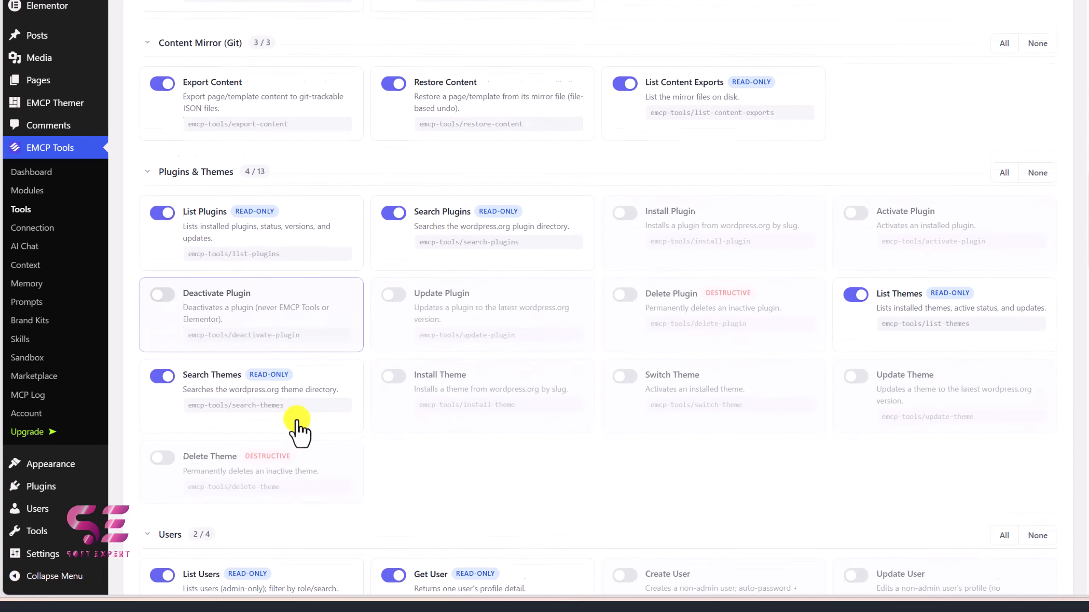
{"action": "scroll", "coordinate": [297, 429], "scroll_direction": "down", "scroll_amount": 10}
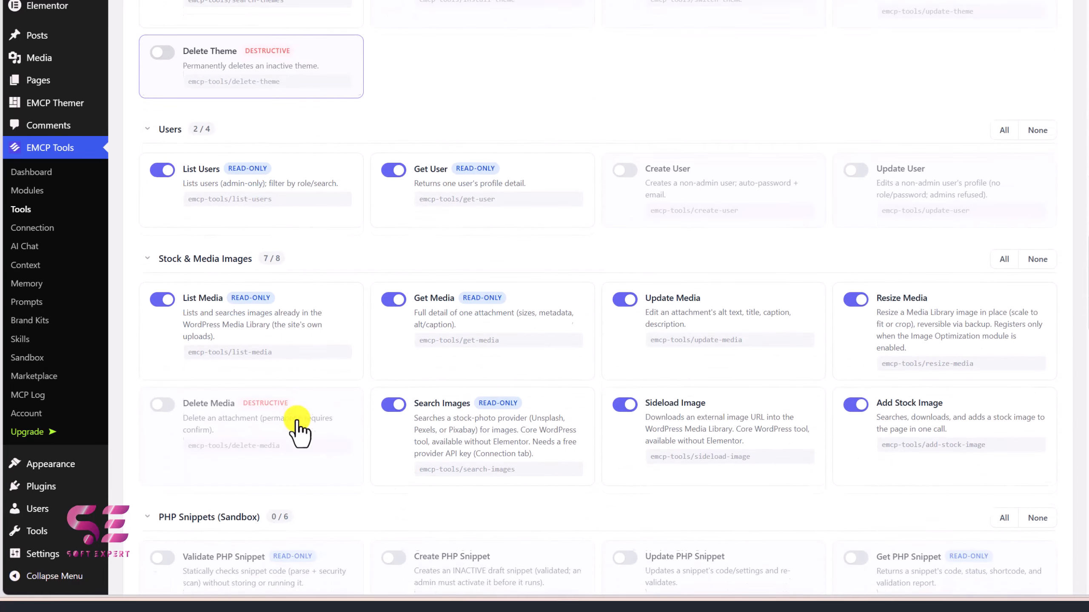
{"action": "scroll", "coordinate": [297, 429], "scroll_direction": "down", "scroll_amount": 8}
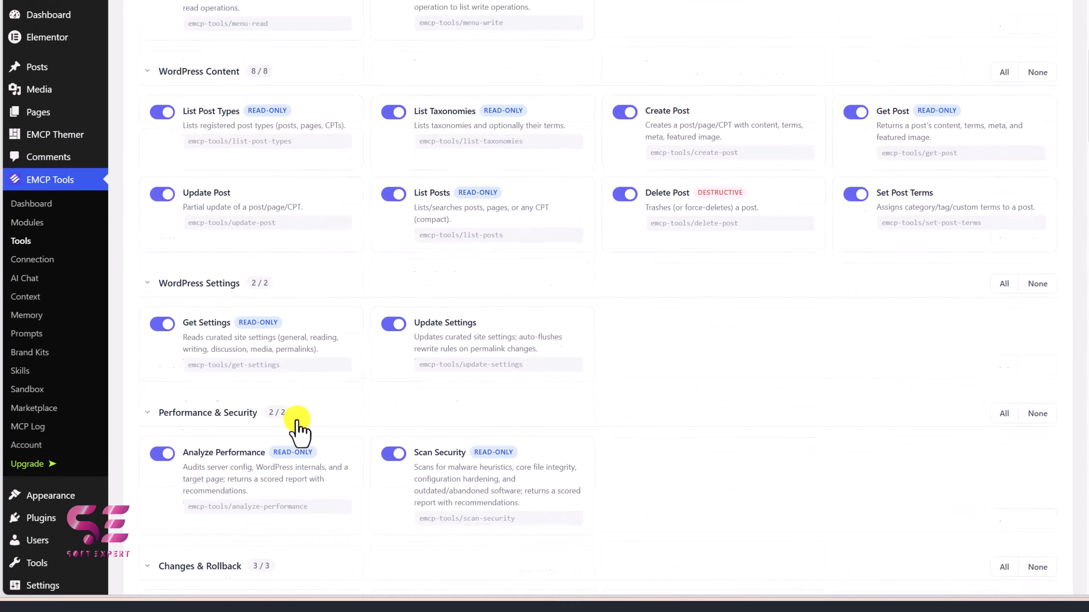
{"action": "scroll", "coordinate": [299, 428], "scroll_direction": "up", "scroll_amount": 10}
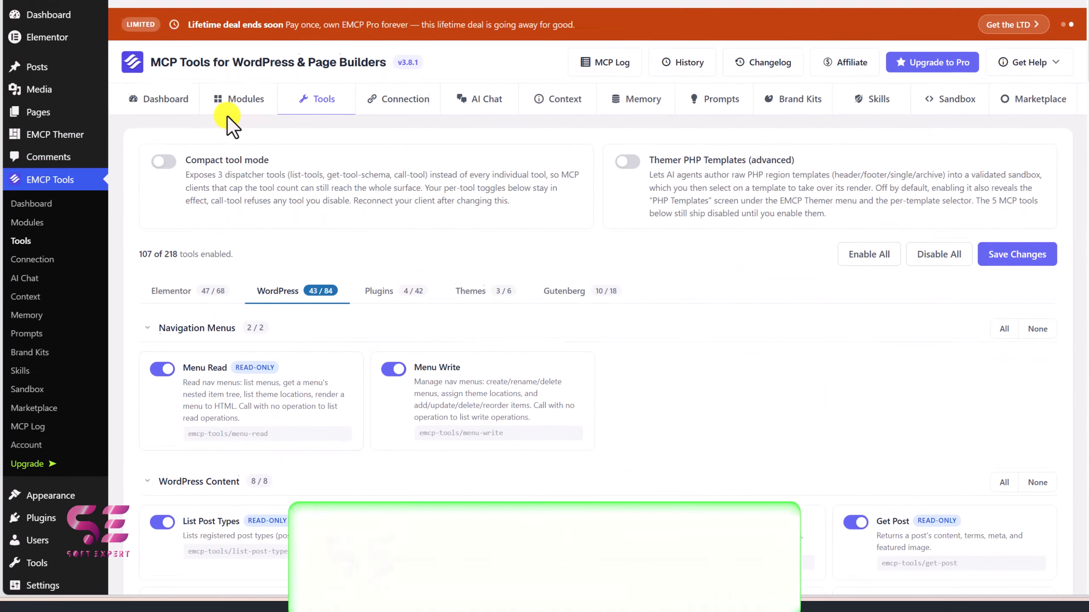
- Examine the plugin integration tools, from dynamic content and e-commerce through forms and SEO
{"action": "left_click", "coordinate": [362, 283]}
{"action": "scroll", "coordinate": [363, 284], "scroll_direction": "down", "scroll_amount": 5}
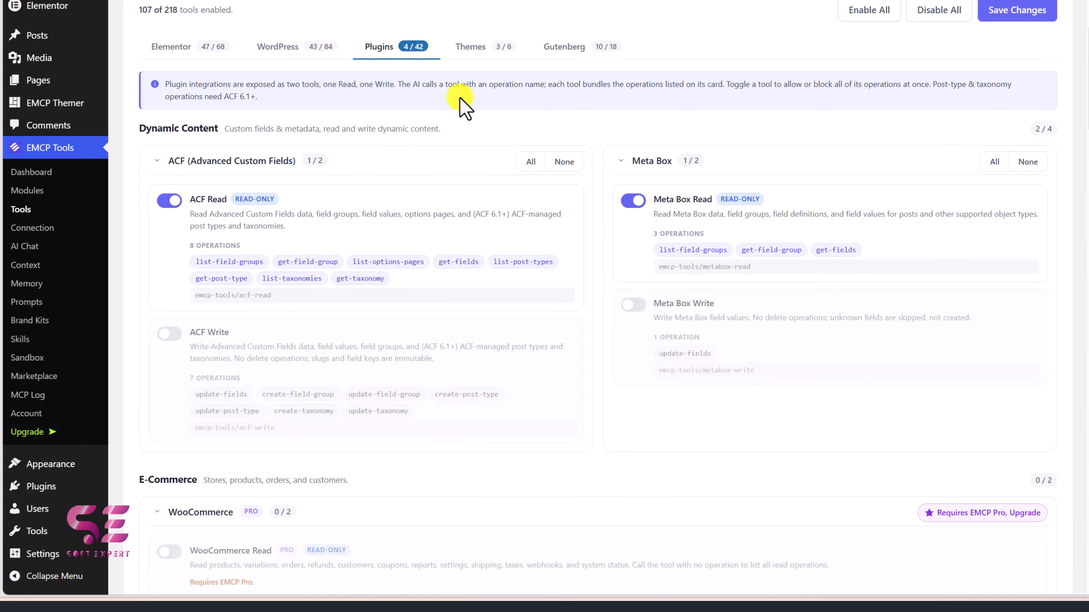
{"action": "scroll", "coordinate": [475, 232], "scroll_direction": "down", "scroll_amount": 2}
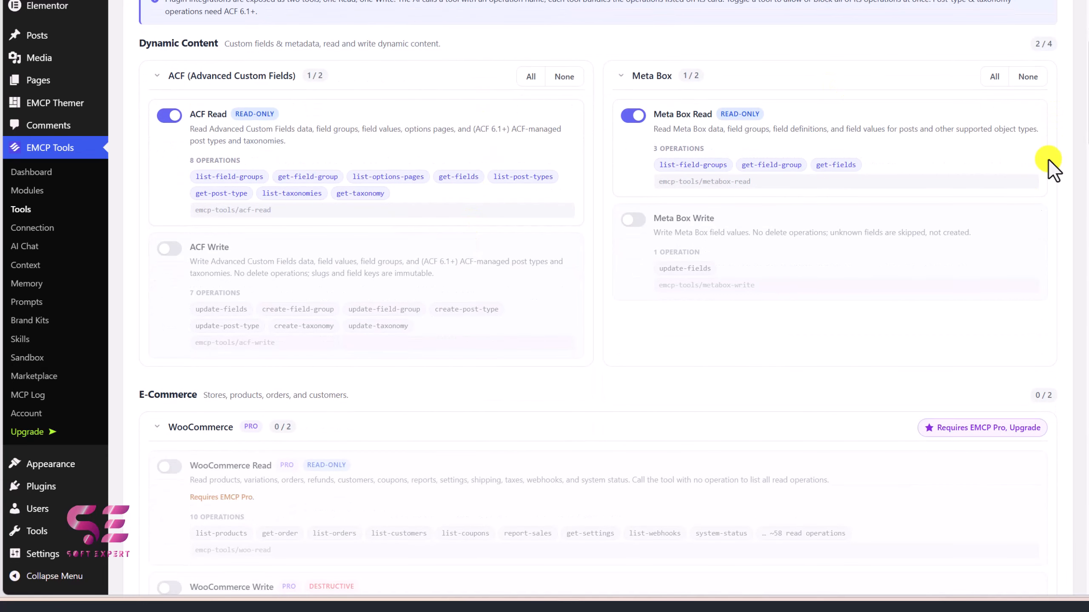
{"action": "scroll", "coordinate": [1037, 180], "scroll_direction": "down", "scroll_amount": 6}
{"action": "scroll", "coordinate": [1026, 206], "scroll_direction": "down", "scroll_amount": 8}
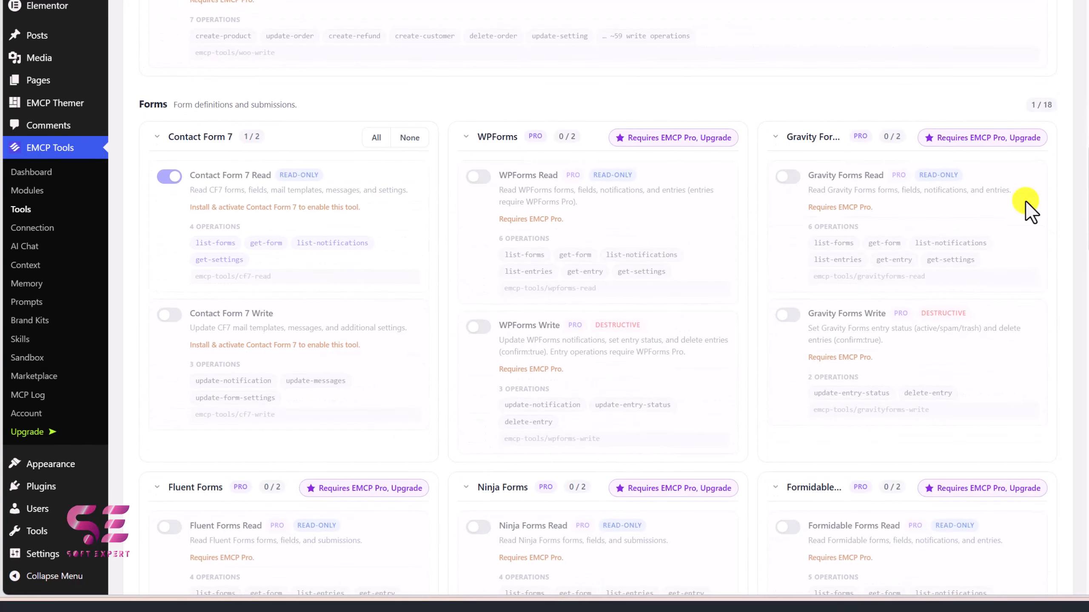
{"action": "scroll", "coordinate": [752, 152], "scroll_direction": "down", "scroll_amount": 20}
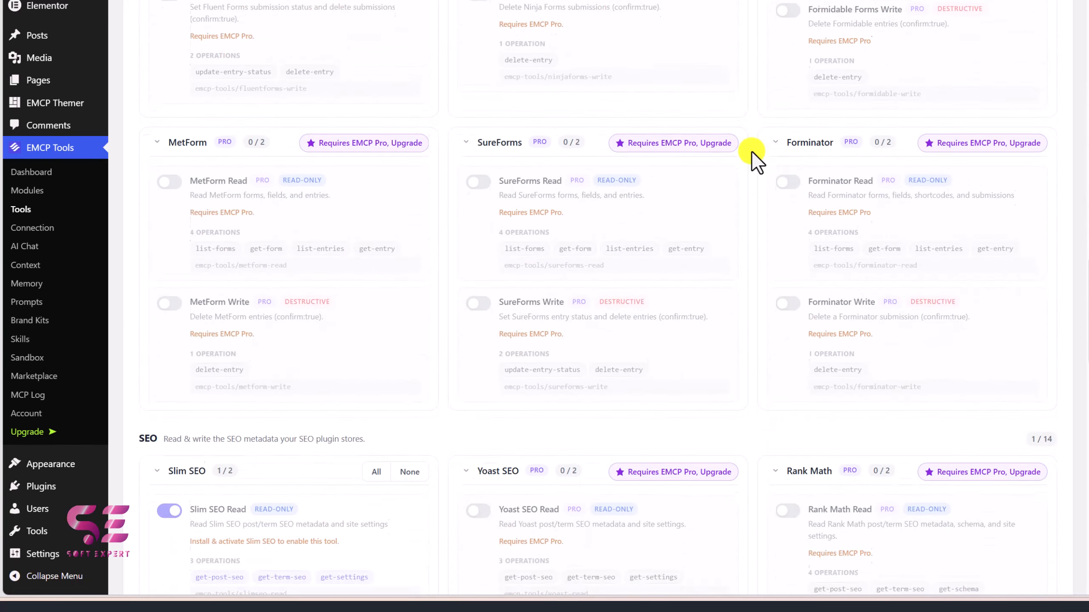
{"action": "scroll", "coordinate": [752, 152], "scroll_direction": "down", "scroll_amount": 12}
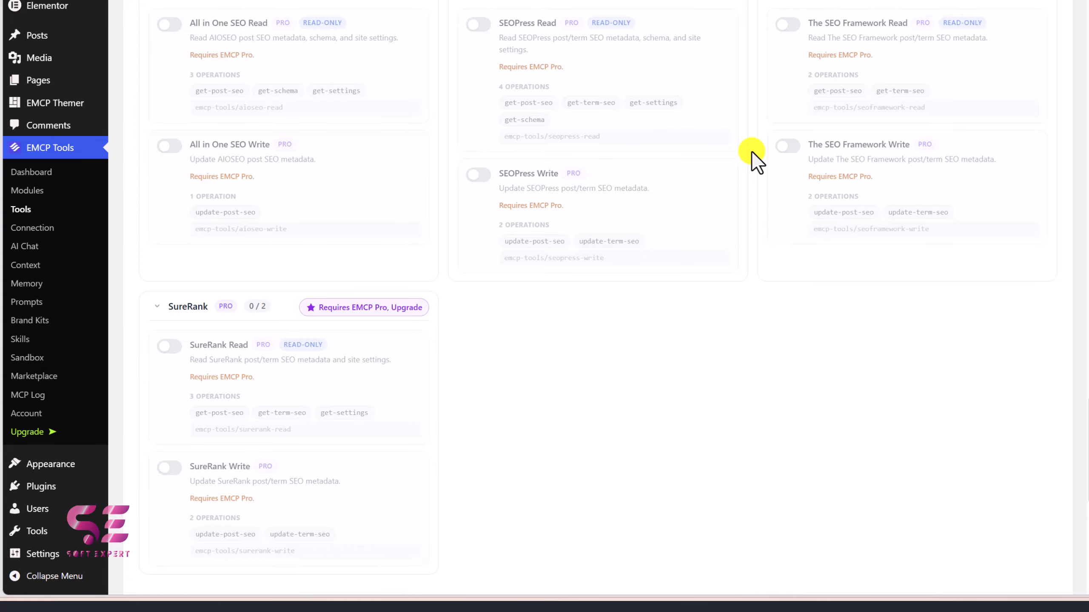
{"action": "scroll", "coordinate": [752, 152], "scroll_direction": "up", "scroll_amount": 20}
{"action": "scroll", "coordinate": [752, 151], "scroll_direction": "up", "scroll_amount": 20}
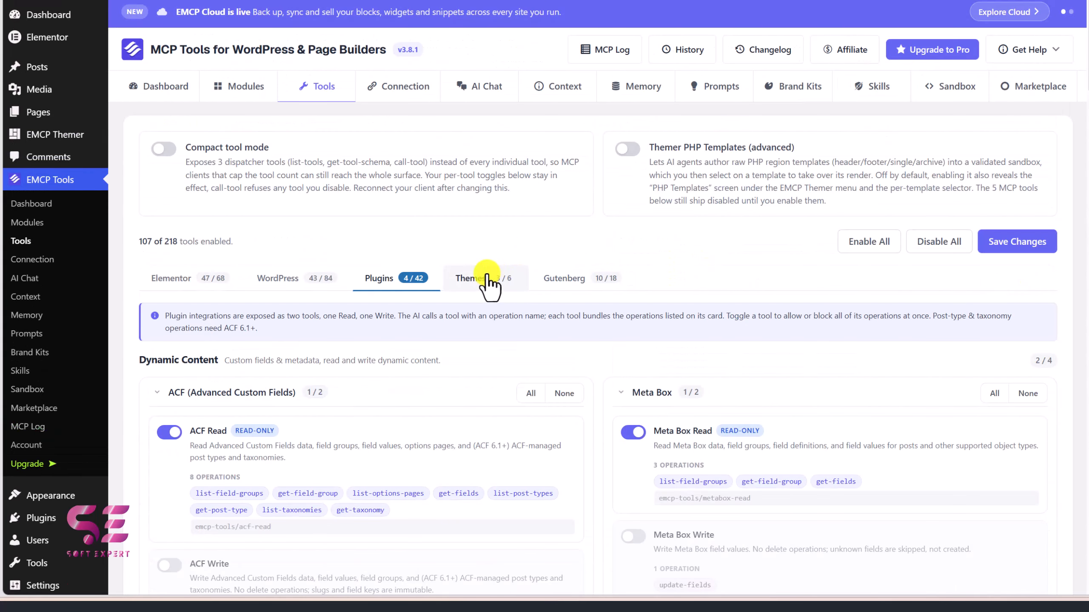
- Review the theme integration tools and the Gutenberg block tools, including the Pro block builder
{"action": "left_click", "coordinate": [488, 278]}
{"action": "scroll", "coordinate": [479, 389], "scroll_direction": "down", "scroll_amount": 5}
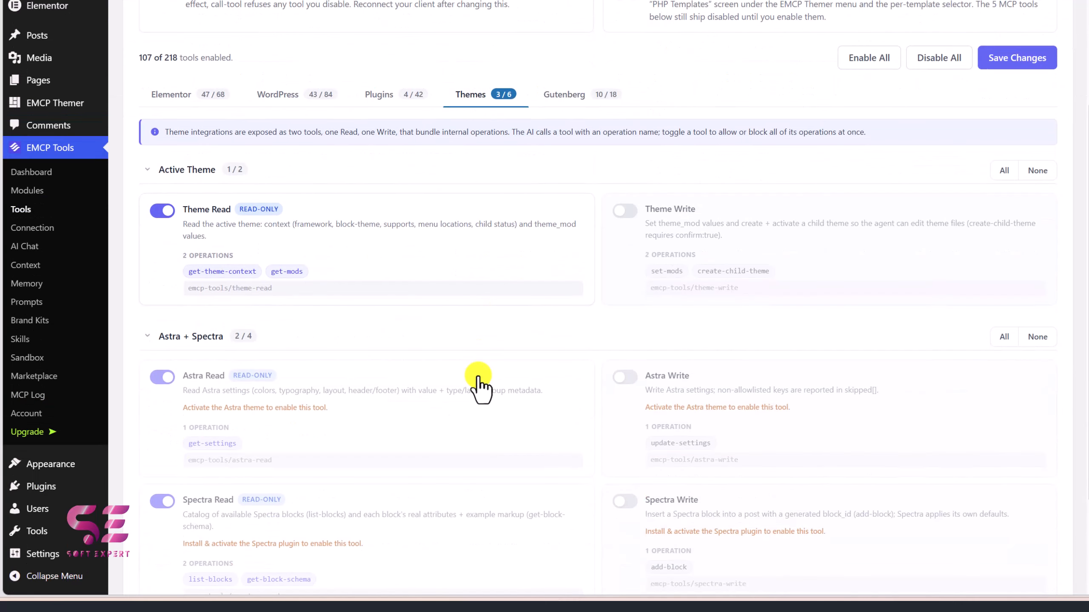
{"action": "scroll", "coordinate": [237, 234], "scroll_direction": "down", "scroll_amount": 3}
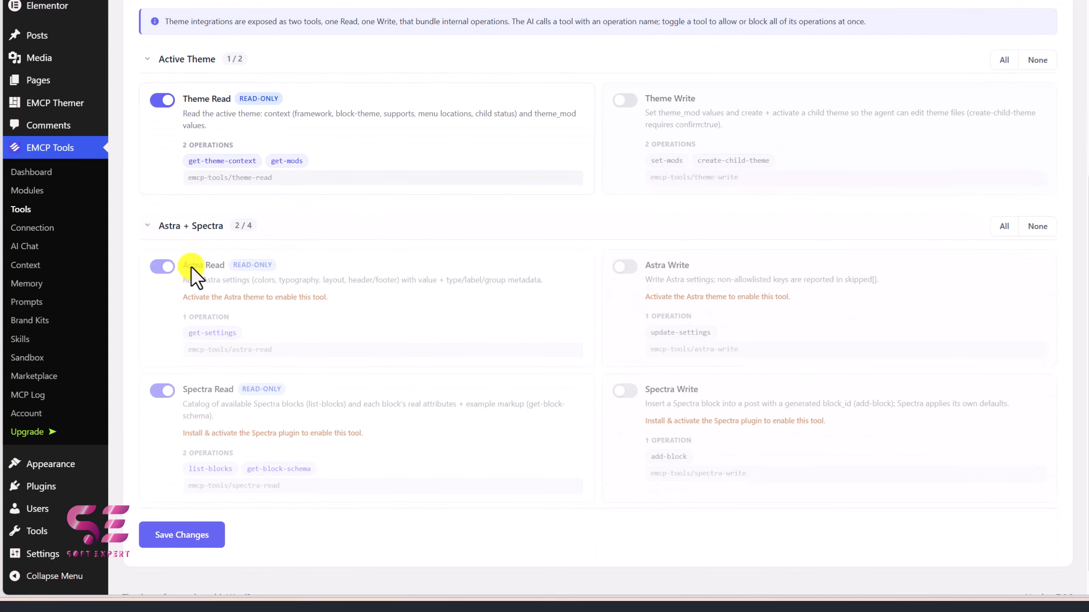
{"action": "scroll", "coordinate": [483, 385], "scroll_direction": "up", "scroll_amount": 8}
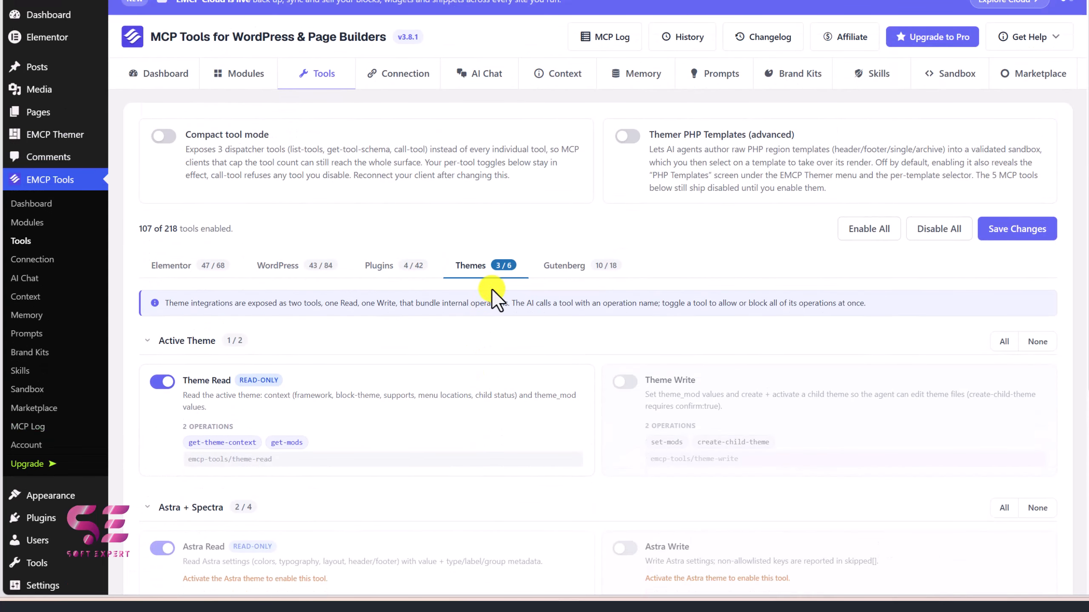
{"action": "left_click", "coordinate": [562, 265]}
{"action": "scroll", "coordinate": [284, 302], "scroll_direction": "down", "scroll_amount": 5}
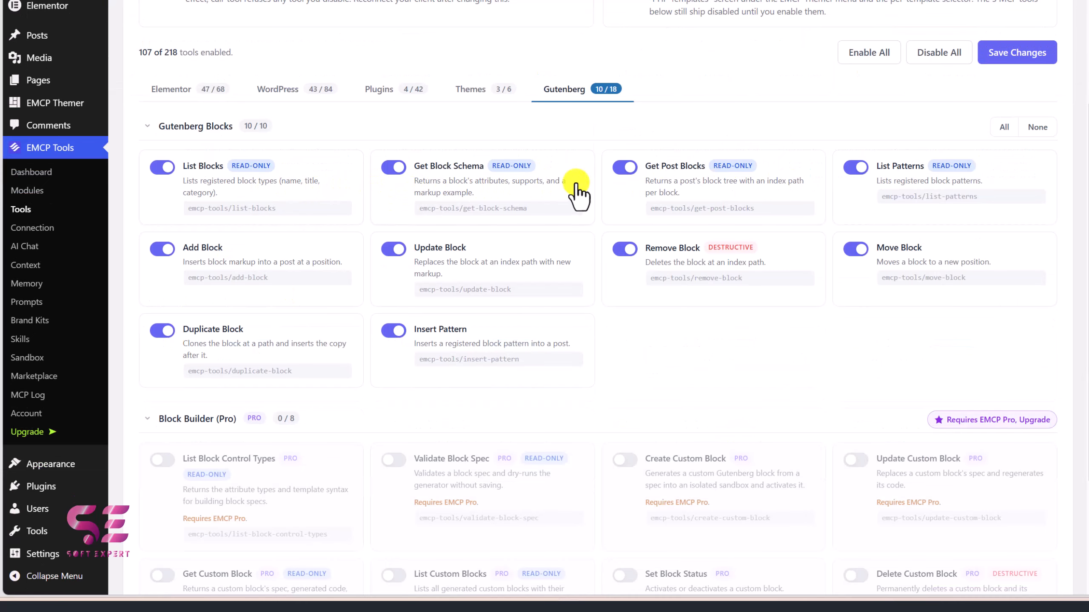
{"action": "scroll", "coordinate": [561, 313], "scroll_direction": "down", "scroll_amount": 5}
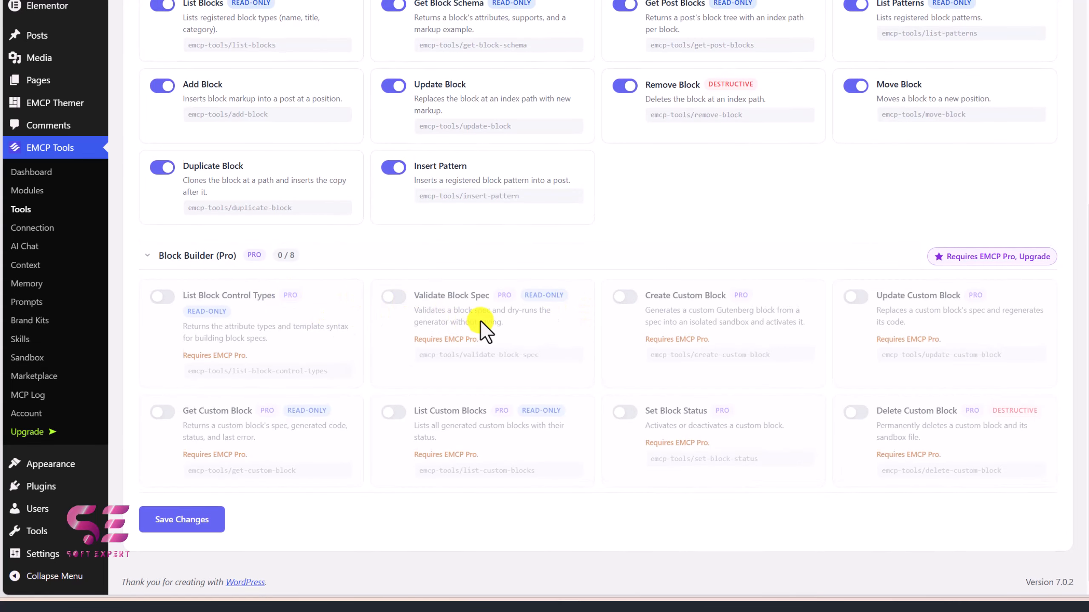
{"action": "scroll", "coordinate": [477, 283], "scroll_direction": "up", "scroll_amount": 15}
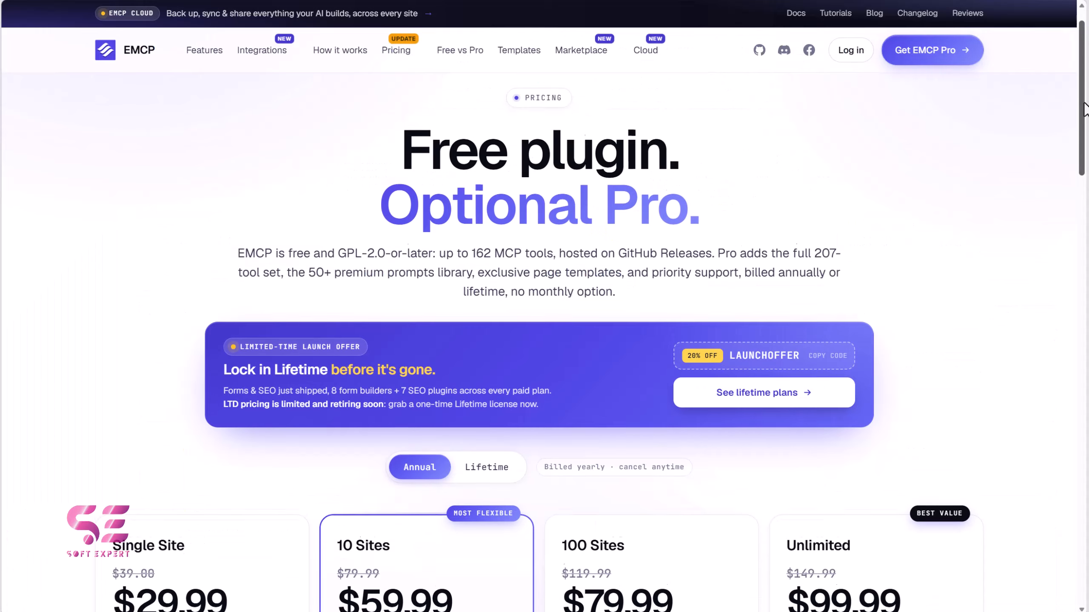
- Review the plan prices on the EMCP website's pricing page and switch them from annual to lifetime billing
{"action": "left_click_drag", "start_coordinate": [1086, 128], "coordinate": [1088, 155]}
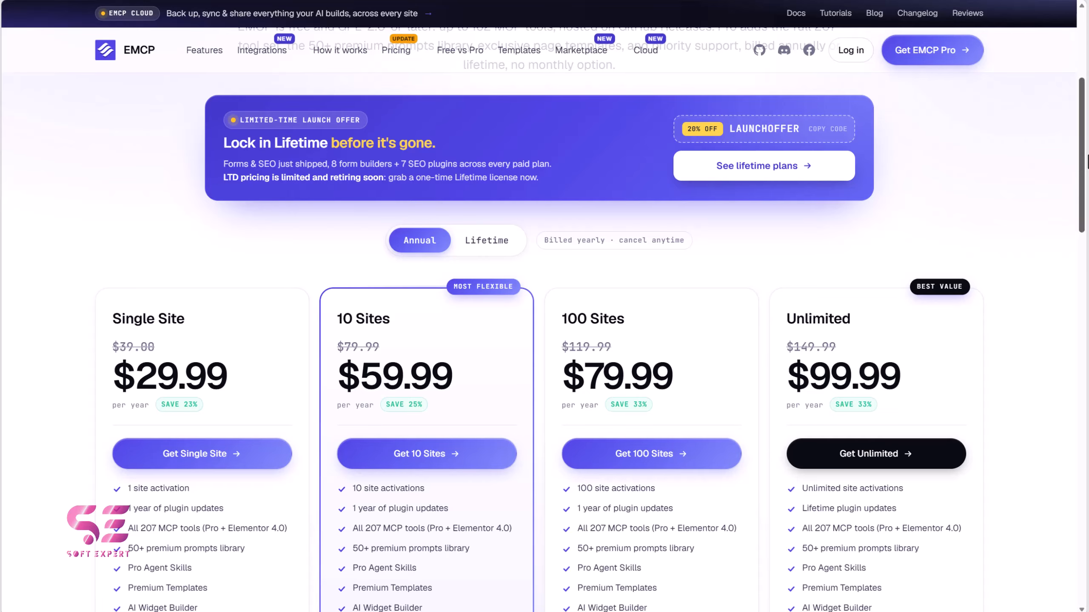
{"action": "left_click", "coordinate": [480, 240]}
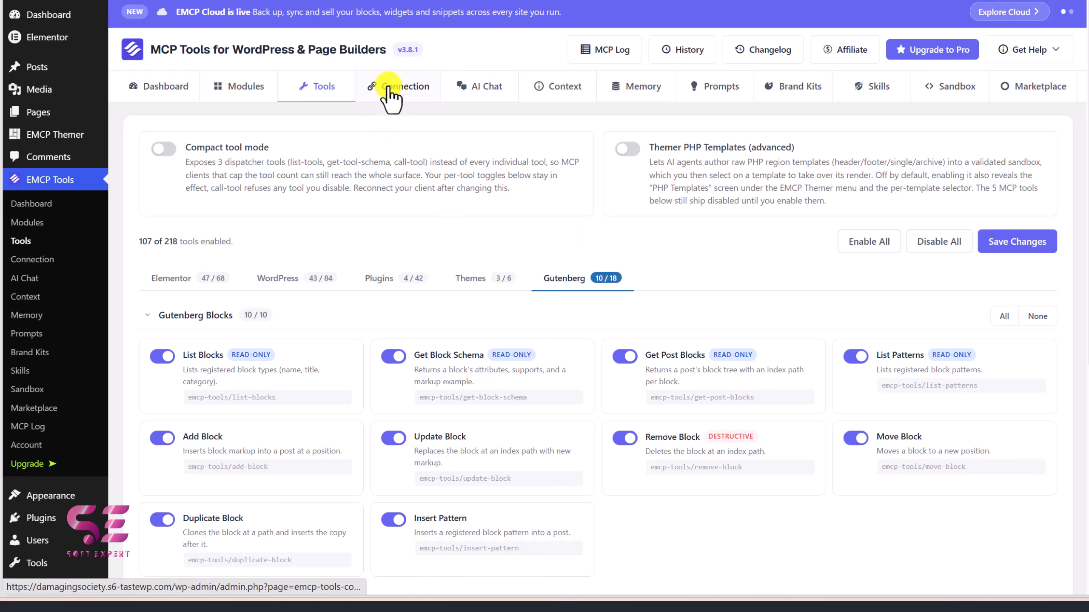
- Open the EMCP Tools connection settings and examine the server status, authentication methods and supported AI clients
{"action": "left_click", "coordinate": [389, 88]}
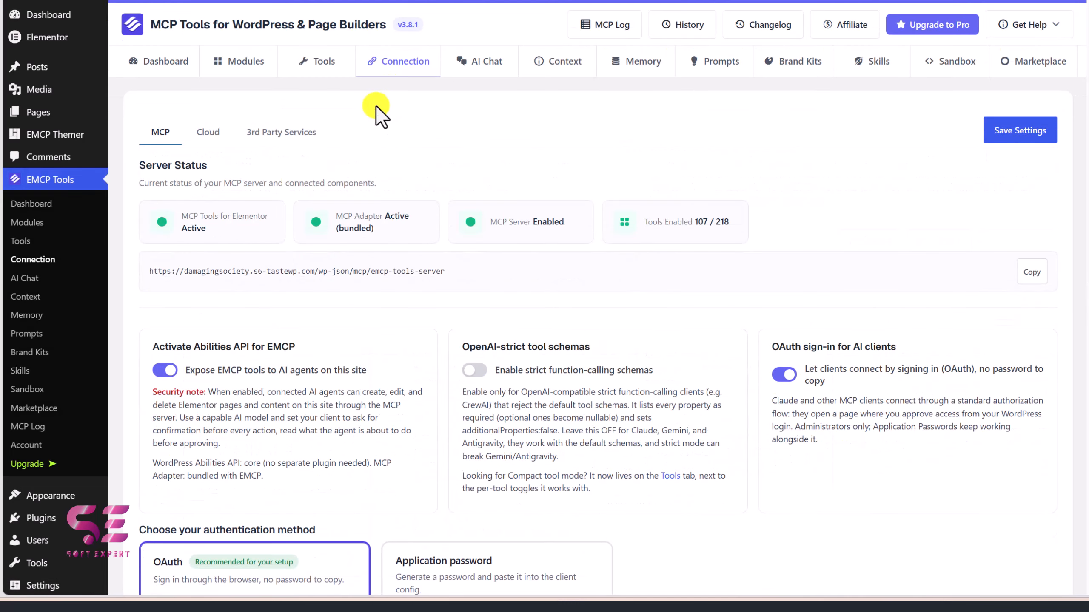
{"action": "scroll", "coordinate": [351, 305], "scroll_direction": "down", "scroll_amount": 4}
{"action": "scroll", "coordinate": [351, 305], "scroll_direction": "down", "scroll_amount": 9}
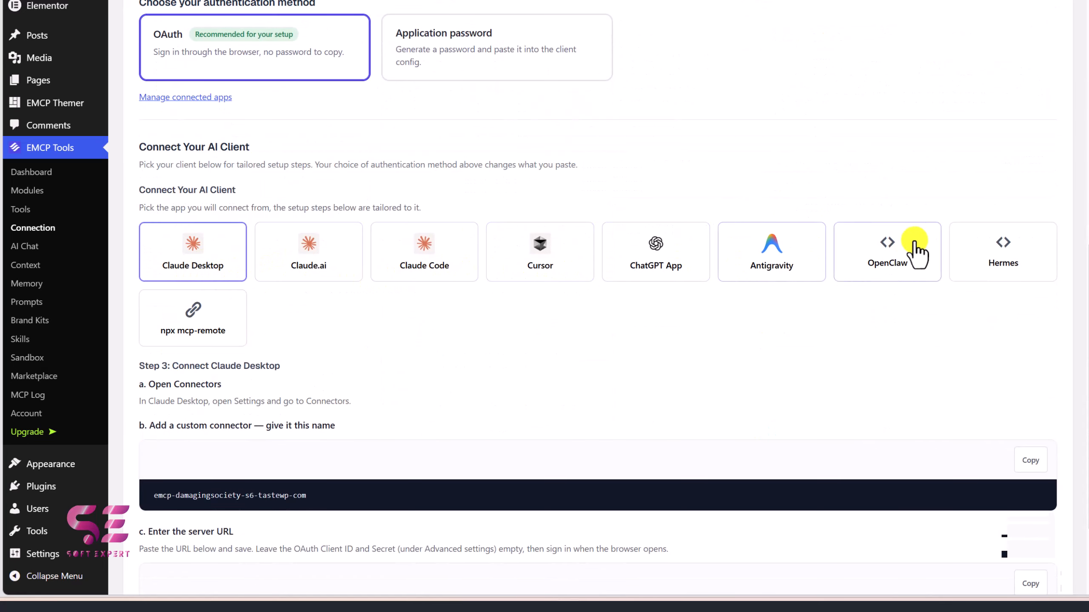
{"action": "scroll", "coordinate": [370, 323], "scroll_direction": "up", "scroll_amount": 5}
{"action": "scroll", "coordinate": [370, 323], "scroll_direction": "up", "scroll_amount": 8}
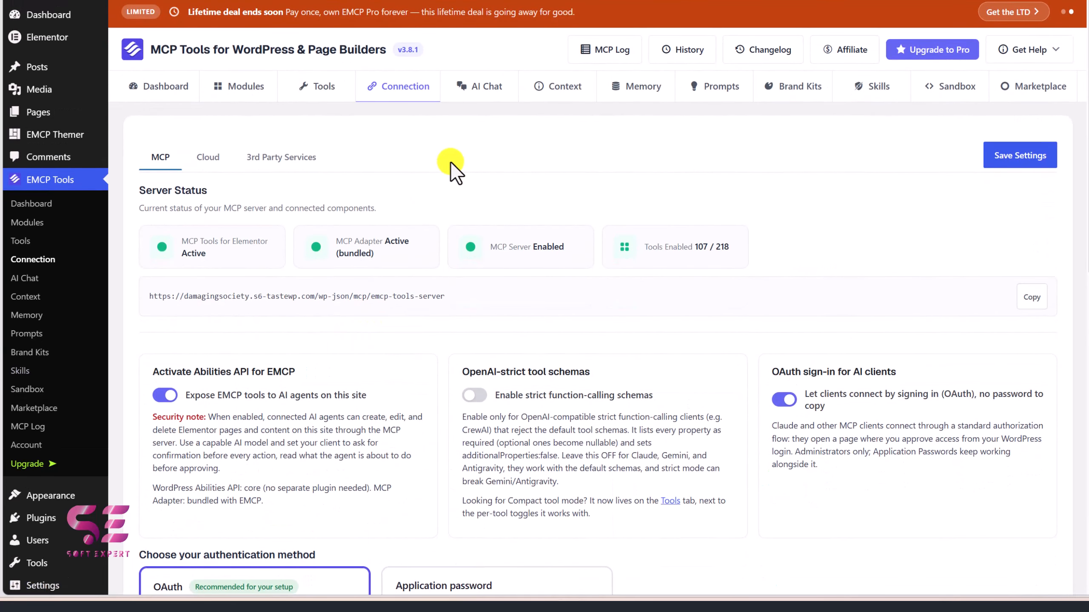
- Look through the AI Chat, Context, Memory and Prompts sections of EMCP Tools in turn
{"action": "left_click", "coordinate": [476, 88]}
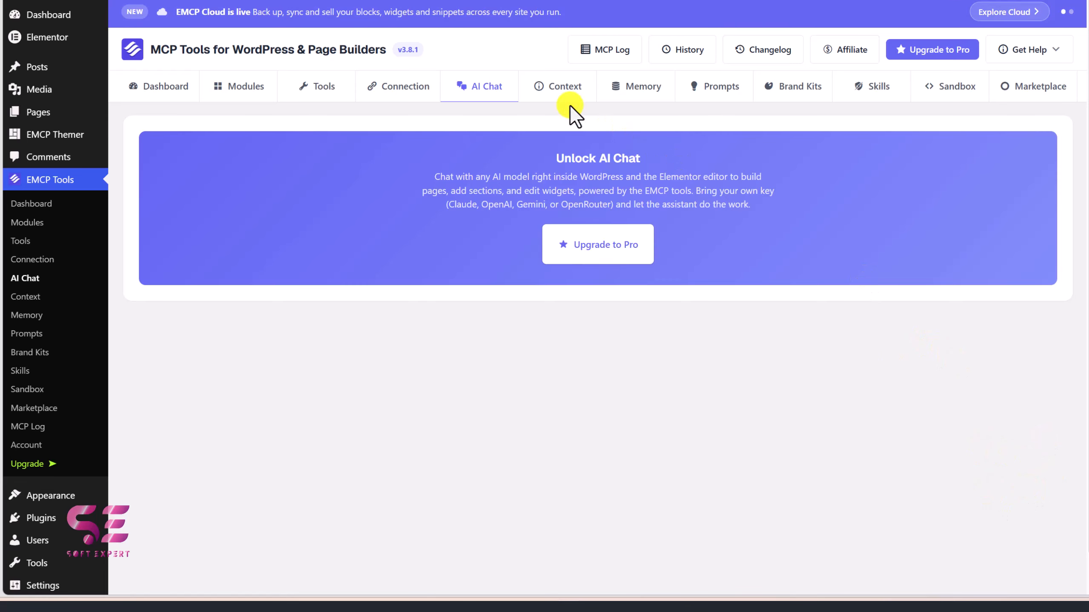
{"action": "left_click", "coordinate": [557, 88]}
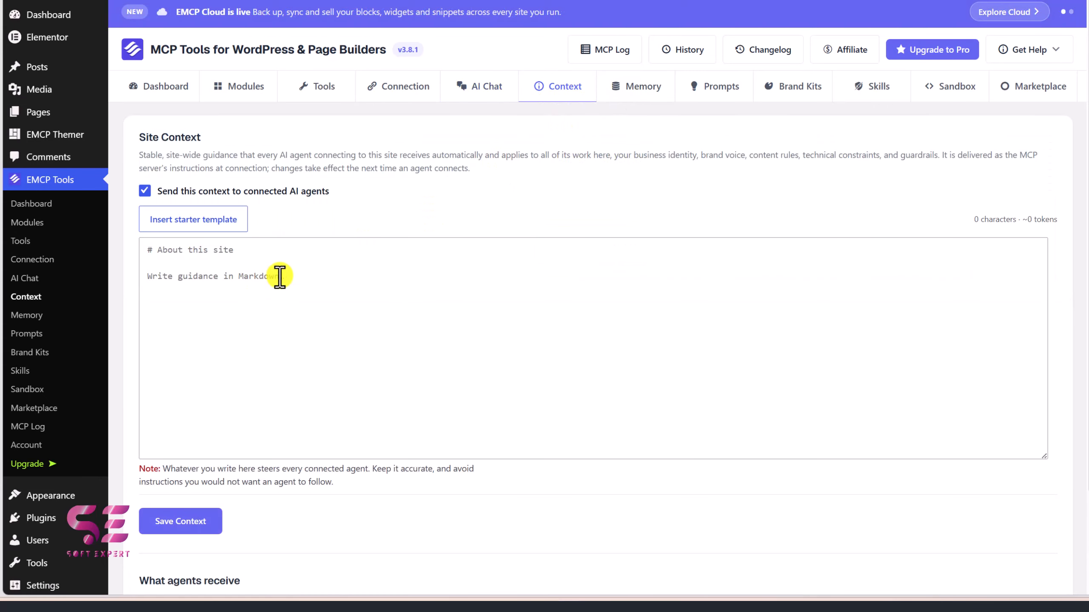
{"action": "left_click", "coordinate": [617, 96]}
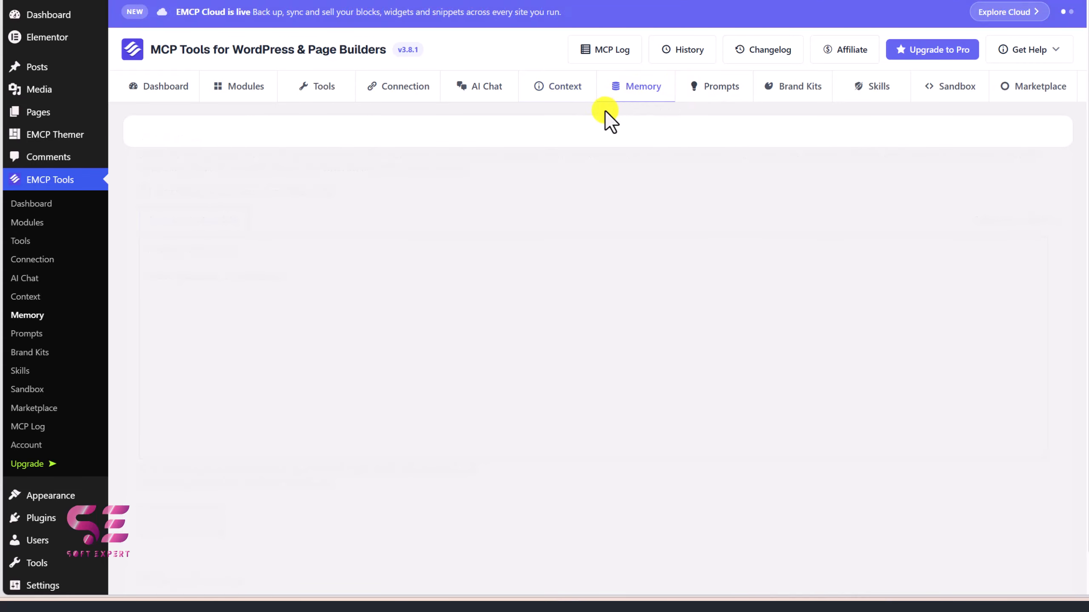
{"action": "left_click", "coordinate": [723, 90]}
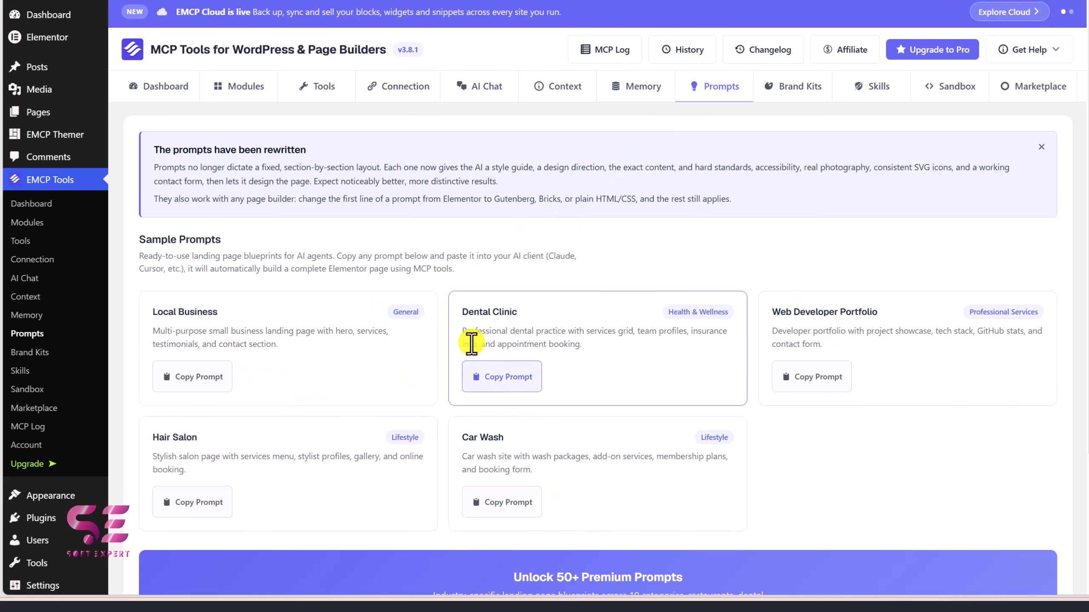
- Open the Brand Kits library and browse the available color and typography kits
{"action": "left_click", "coordinate": [789, 91]}
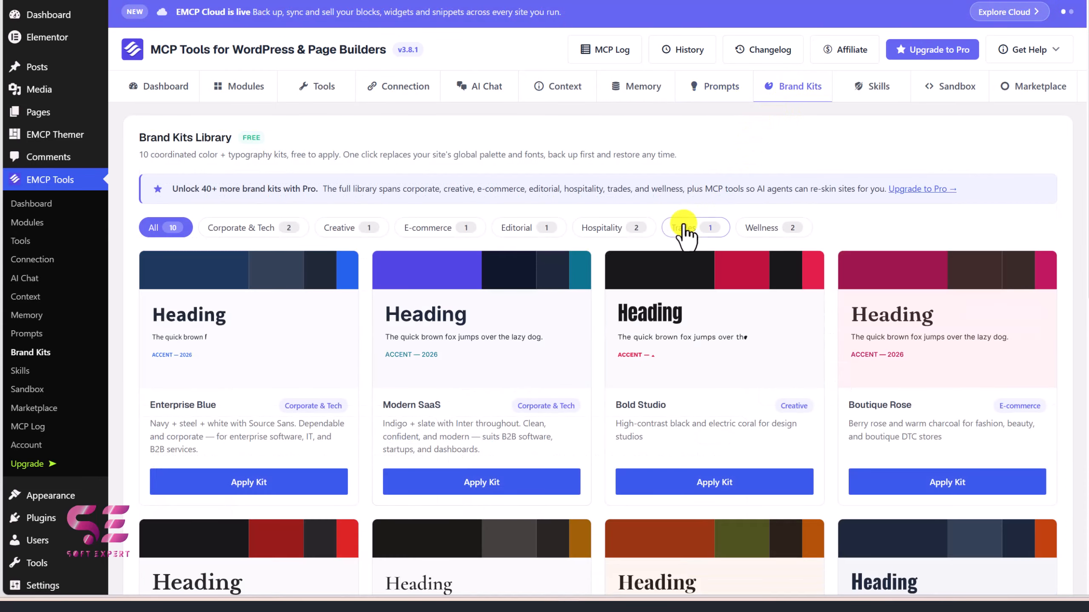
{"action": "scroll", "coordinate": [605, 278], "scroll_direction": "down", "scroll_amount": 4}
{"action": "scroll", "coordinate": [604, 274], "scroll_direction": "down", "scroll_amount": 4}
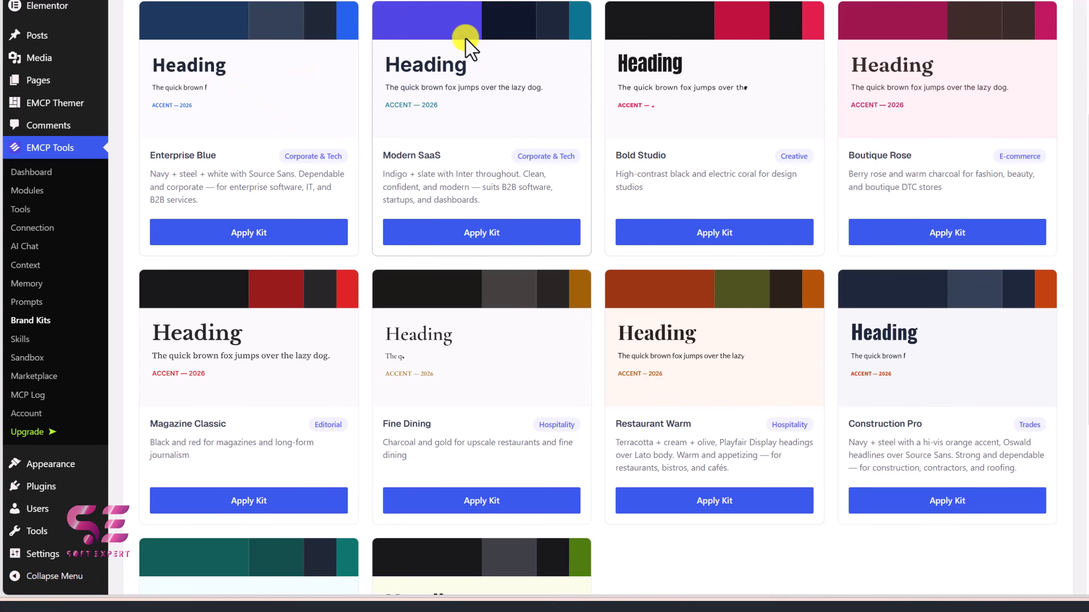
{"action": "scroll", "coordinate": [478, 254], "scroll_direction": "down", "scroll_amount": 1}
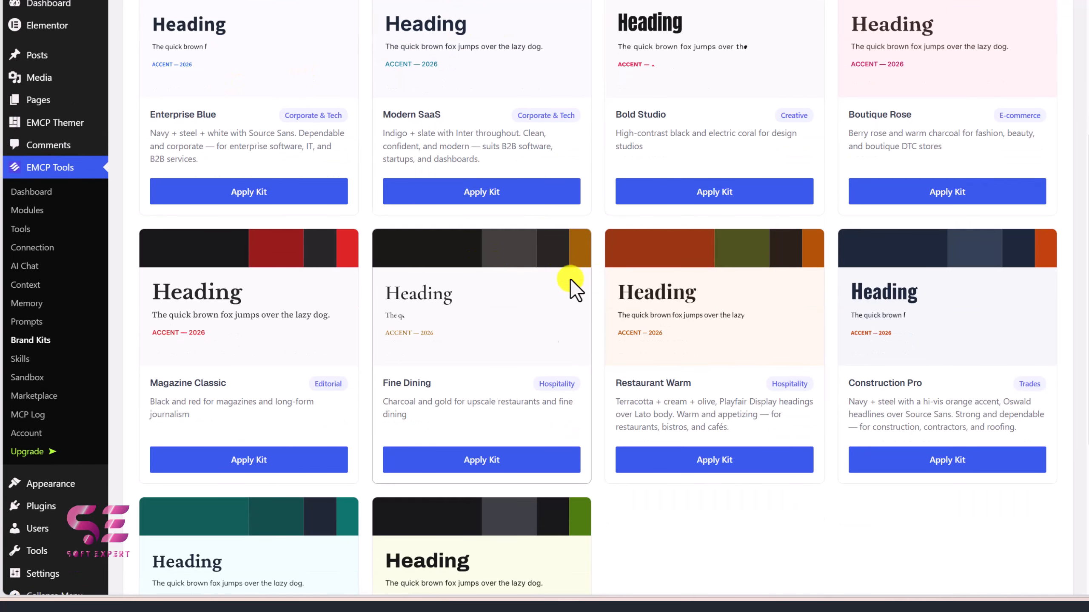
{"action": "scroll", "coordinate": [595, 396], "scroll_direction": "down", "scroll_amount": 4}
{"action": "scroll", "coordinate": [596, 397], "scroll_direction": "up", "scroll_amount": 11}
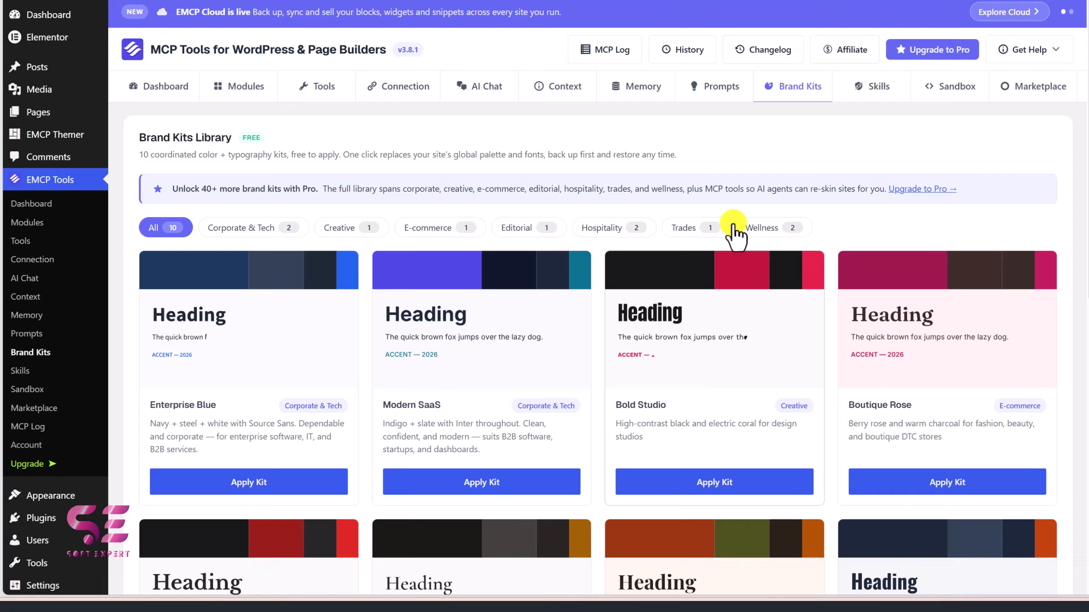
- View the Skills section and the Sandbox section with its blocks, widgets and PHP snippets
{"action": "left_click", "coordinate": [872, 92]}
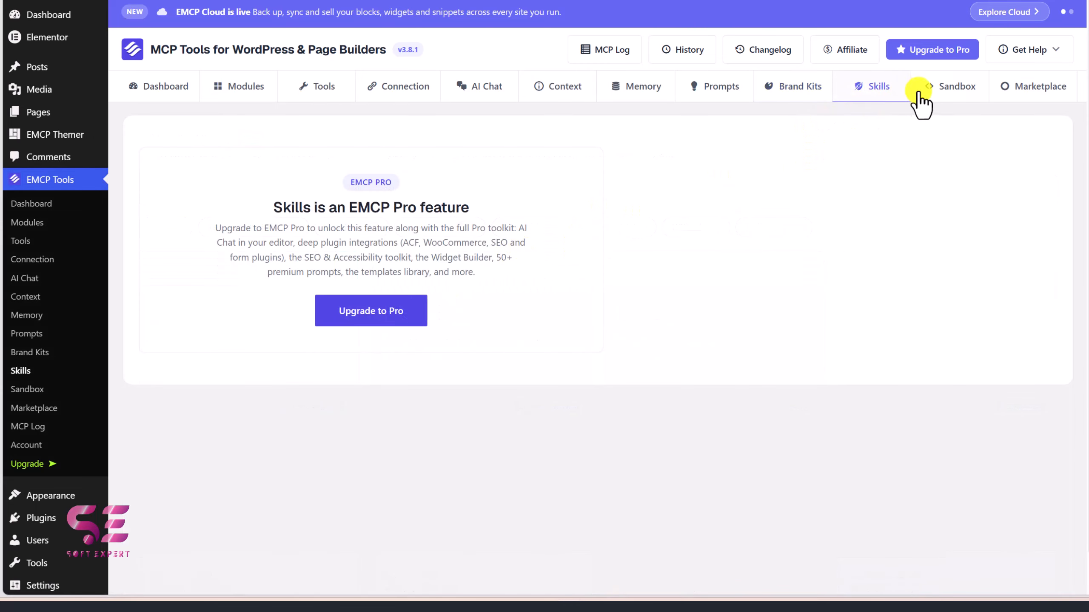
{"action": "left_click", "coordinate": [949, 92]}
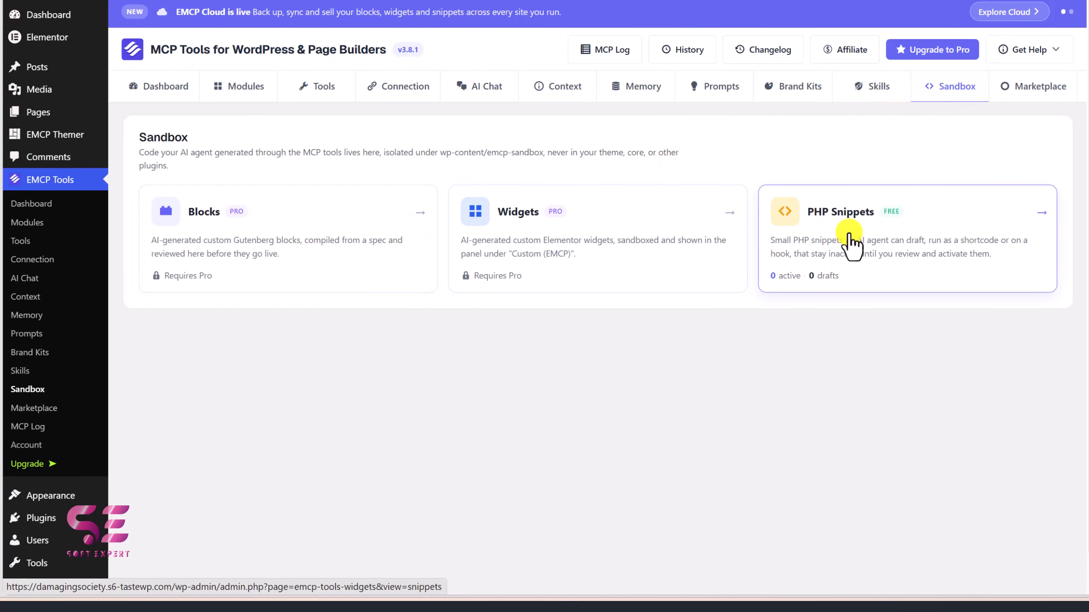
- View the Marketplace section, and return to the authentication methods in the Connection settings
{"action": "left_click", "coordinate": [1011, 92]}
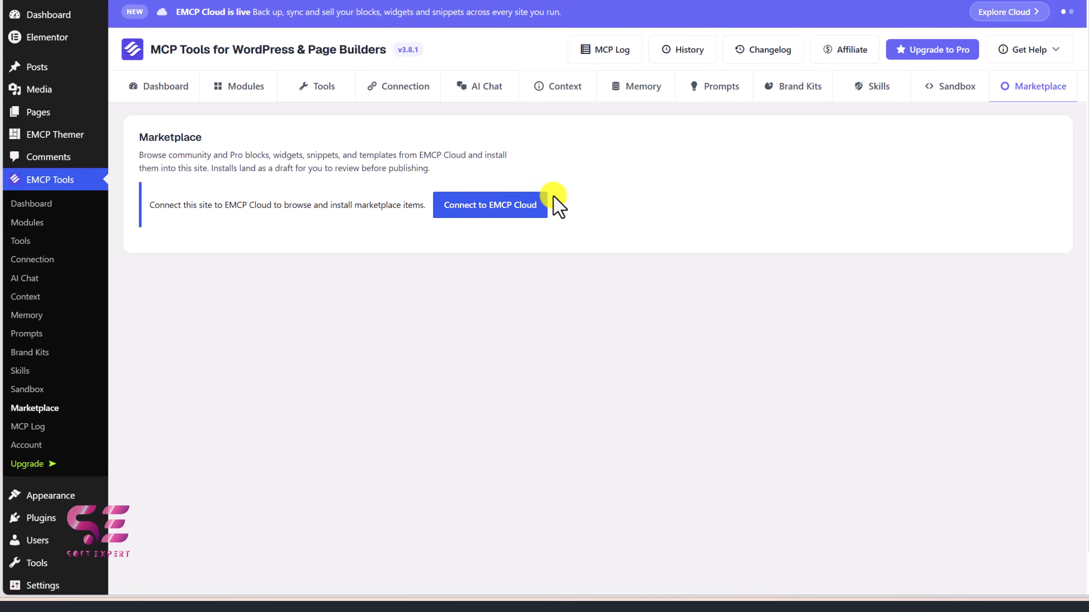
{"action": "left_click", "coordinate": [388, 88]}
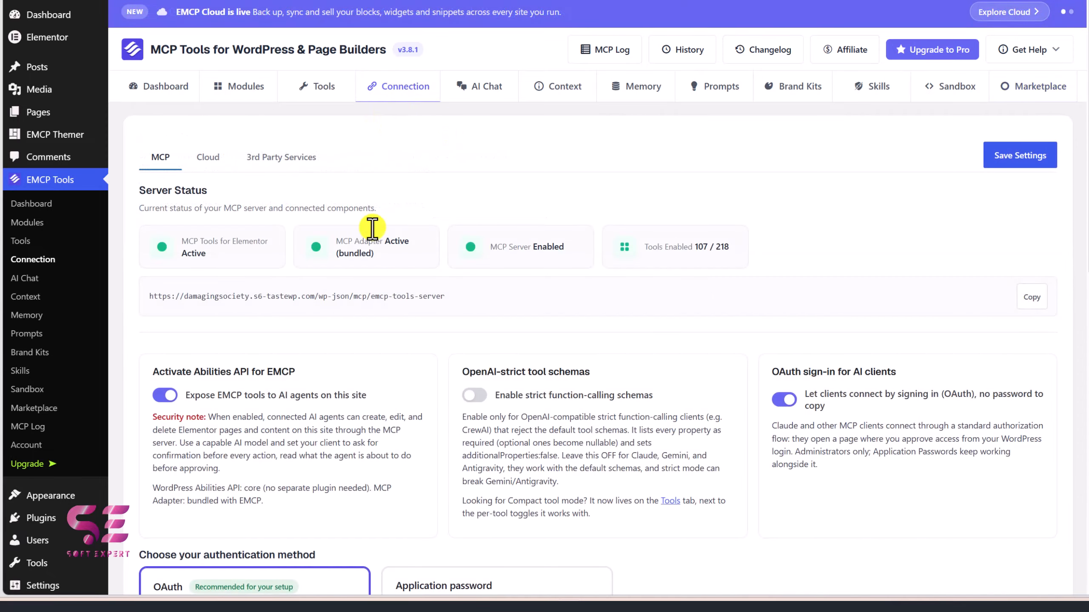
{"action": "scroll", "coordinate": [372, 227], "scroll_direction": "down", "scroll_amount": 8}
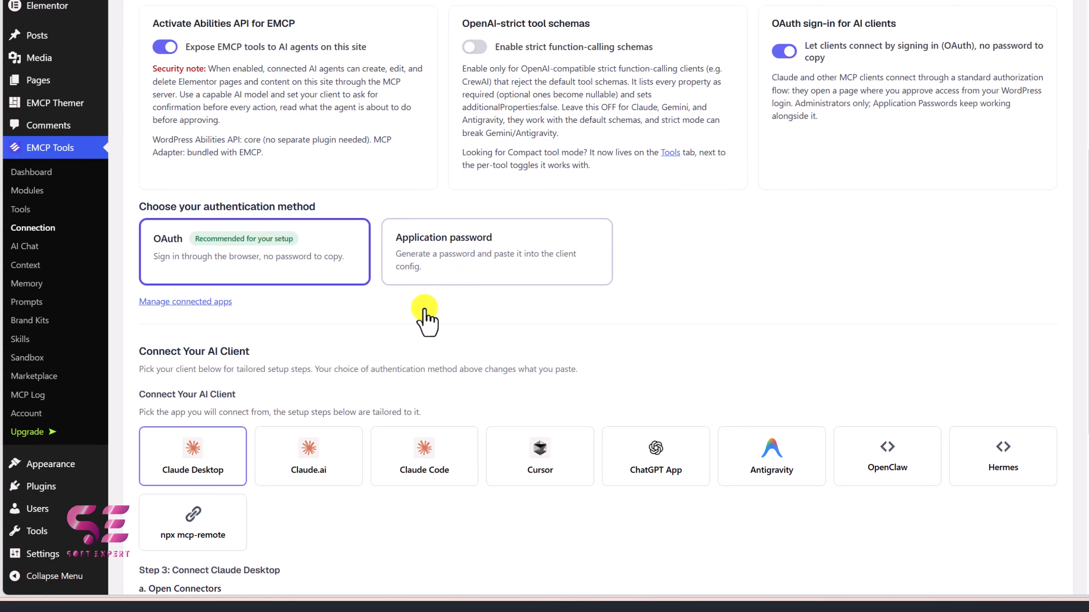
- Choose application password authentication and generate the password and client configs for the current administrator account
{"action": "left_click", "coordinate": [455, 236]}
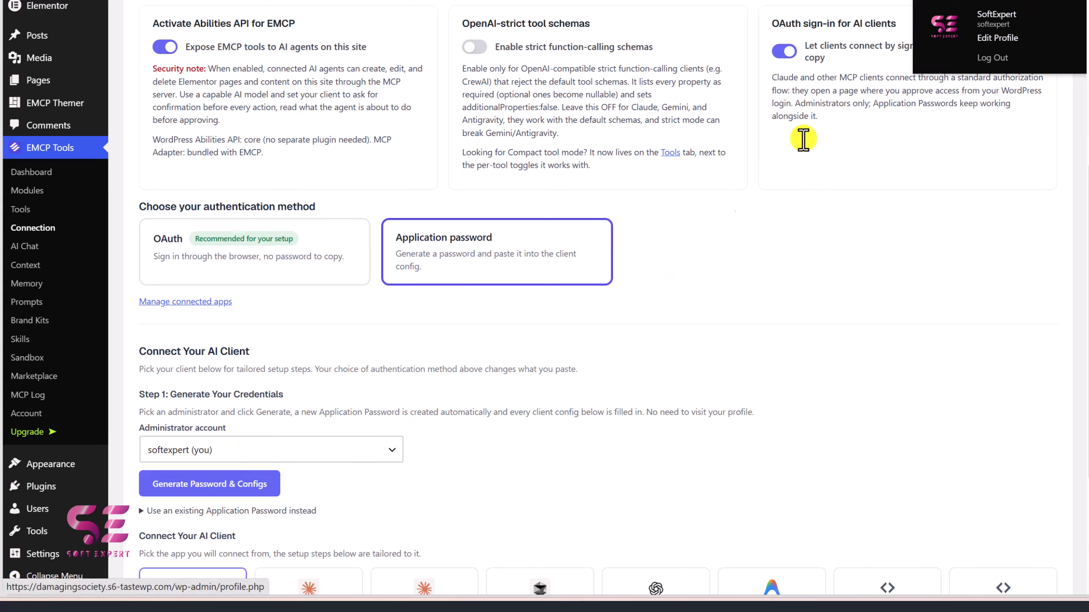
{"action": "left_click", "coordinate": [242, 451]}
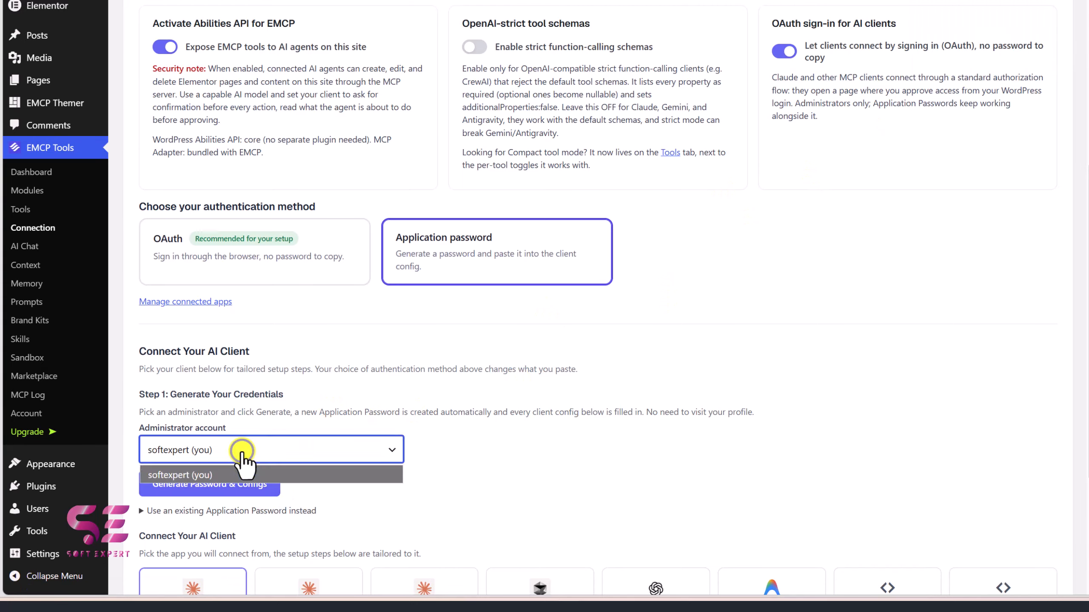
{"action": "left_click", "coordinate": [242, 450]}
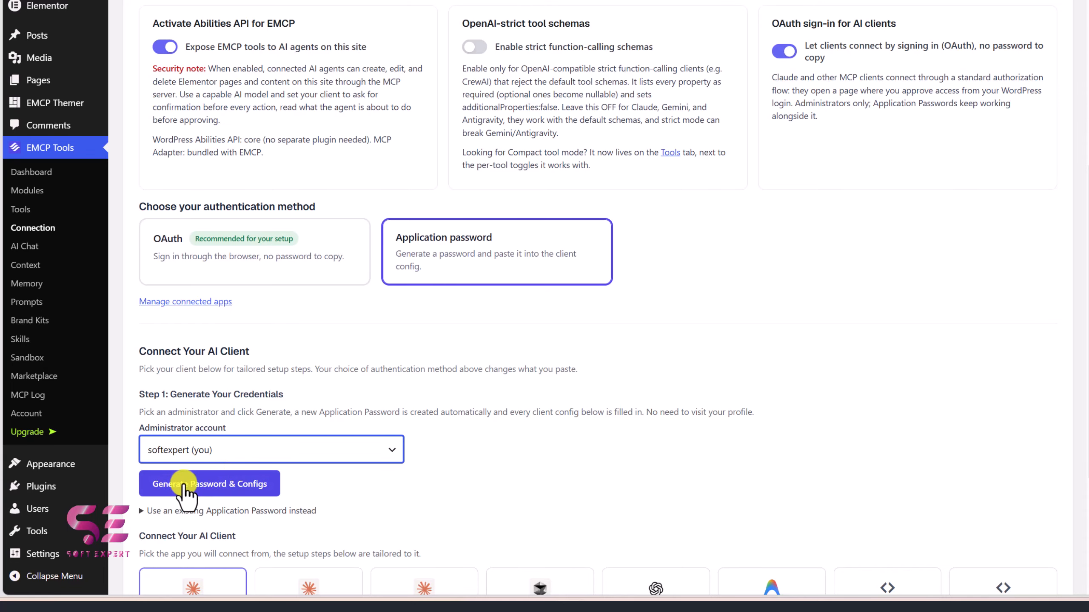
{"action": "left_click", "coordinate": [219, 484]}
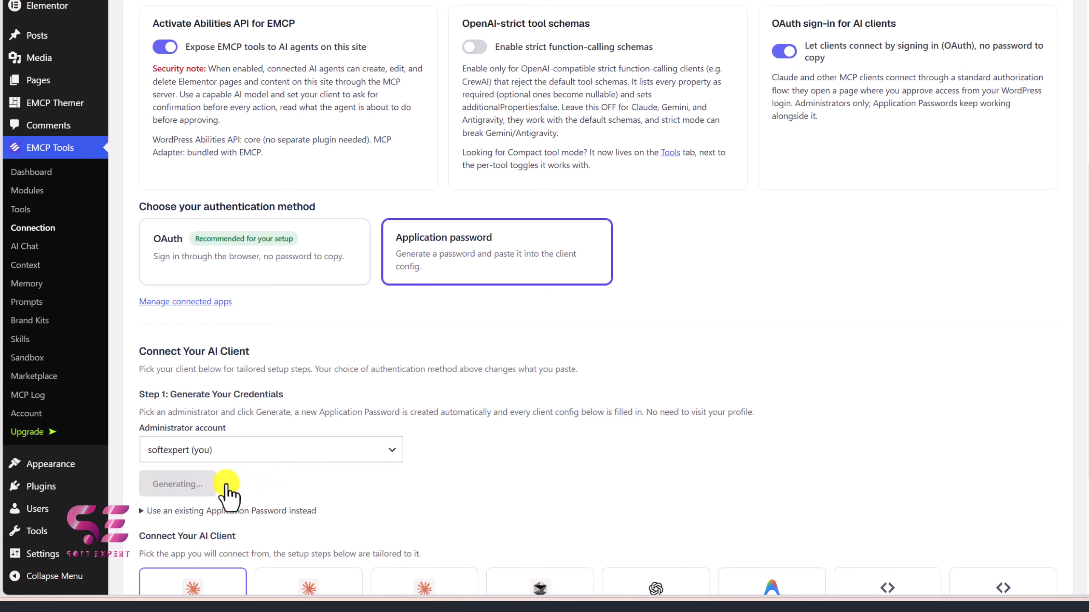
- Review the generated credentials and Claude Desktop bundle option, glancing at the Claude desktop app before returning to the connection page
{"action": "scroll", "coordinate": [226, 489], "scroll_direction": "down", "scroll_amount": 10}
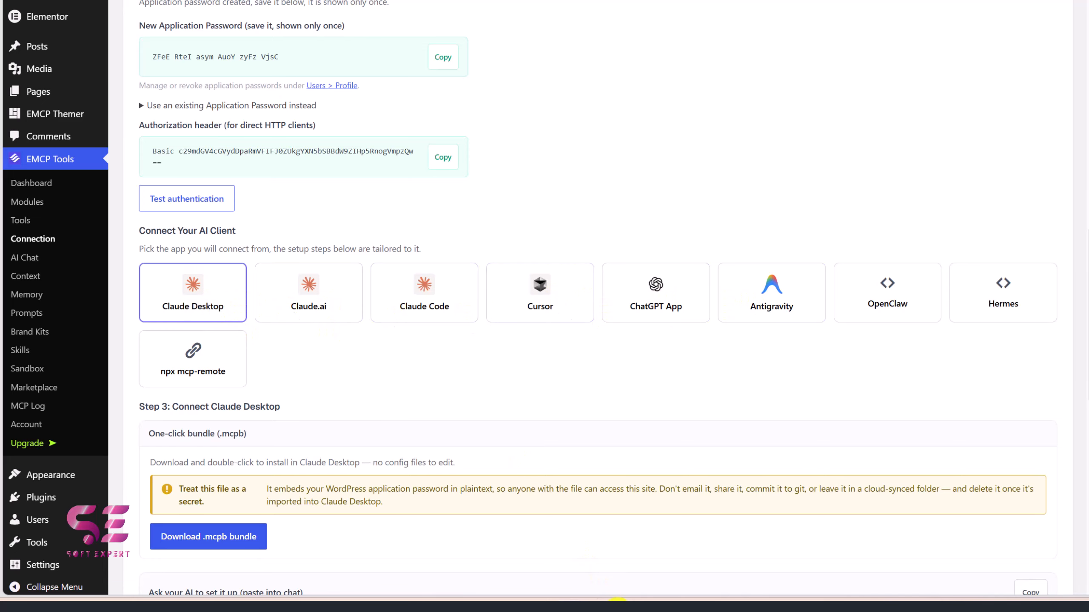
{"action": "key", "text": "alt+Tab"}
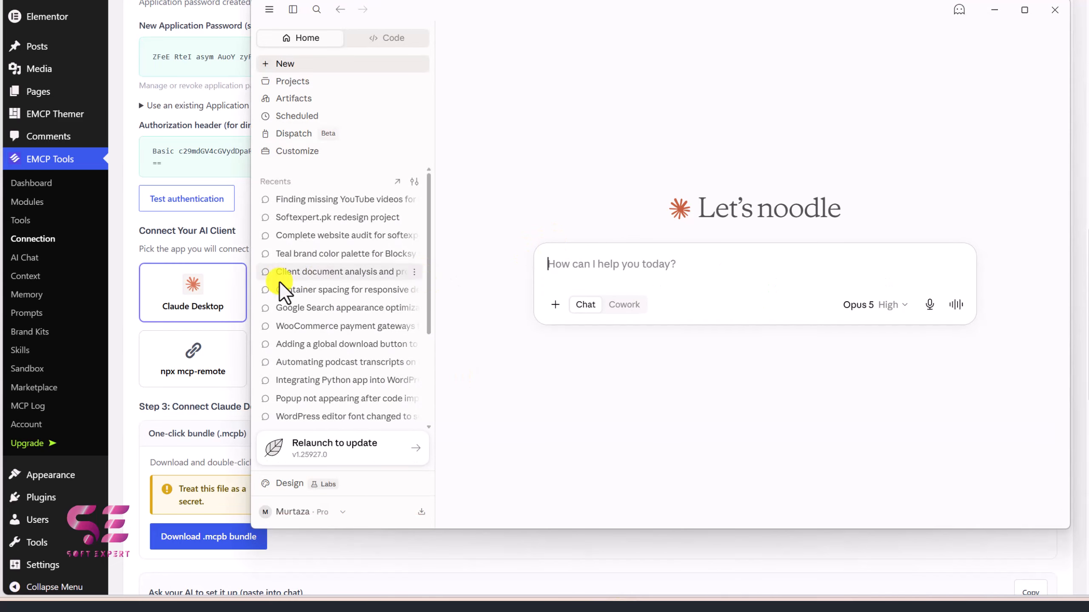
{"action": "left_click", "coordinate": [129, 295]}
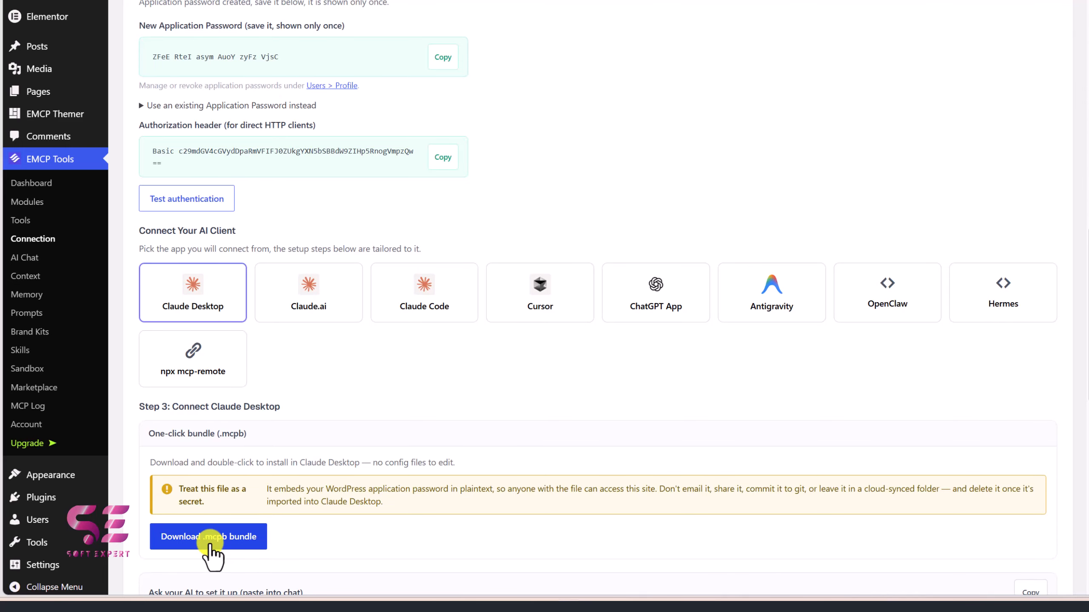
- Switch the authentication method to OAuth and bring up the Claude Desktop connector setup instructions
{"action": "scroll", "coordinate": [326, 364], "scroll_direction": "up", "scroll_amount": 10}
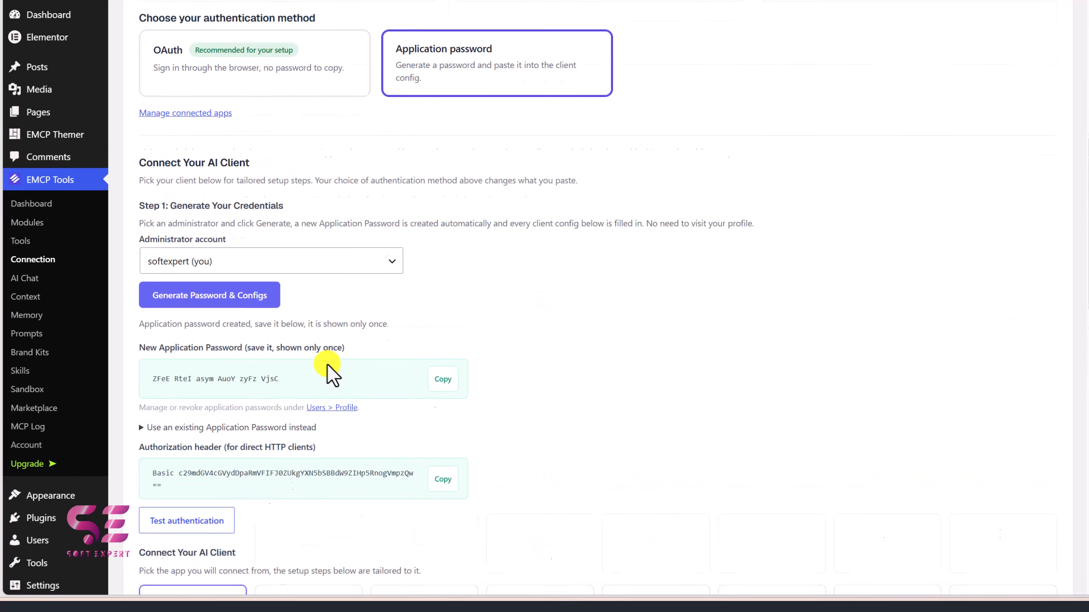
{"action": "left_click", "coordinate": [226, 162]}
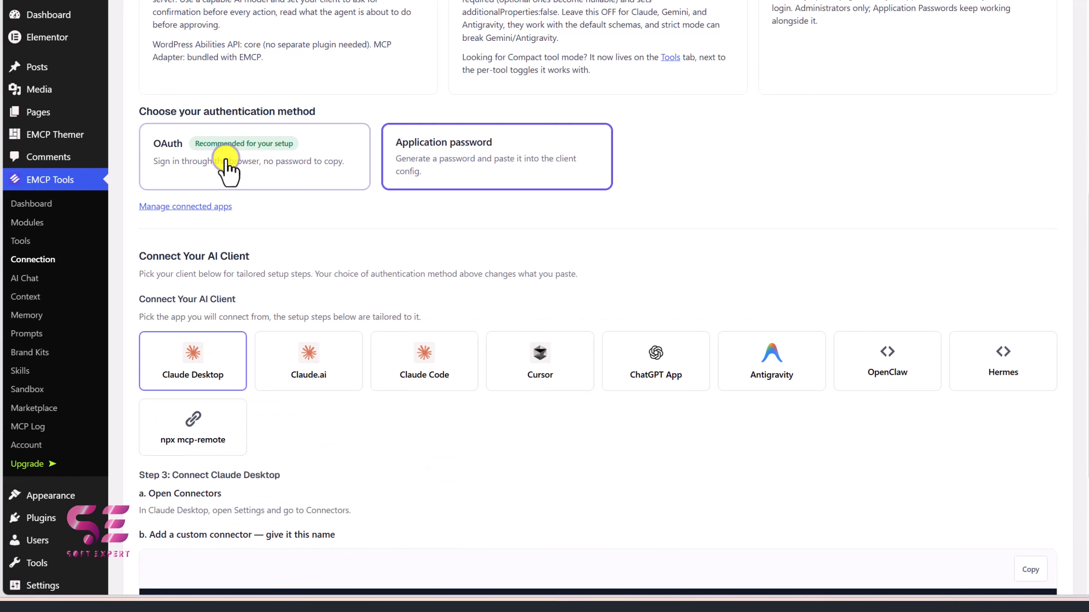
{"action": "scroll", "coordinate": [396, 229], "scroll_direction": "down", "scroll_amount": 3}
{"action": "scroll", "coordinate": [396, 228], "scroll_direction": "down", "scroll_amount": 2}
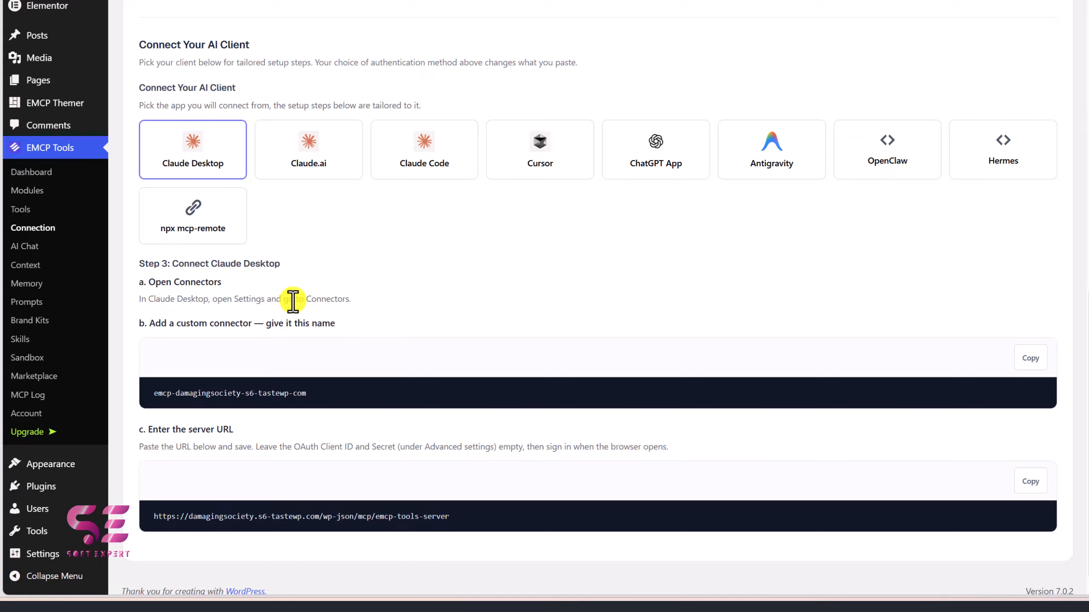
- Switch to Claude Desktop, relaunch it to update, and open its Connectors settings
{"action": "left_click", "coordinate": [621, 601]}
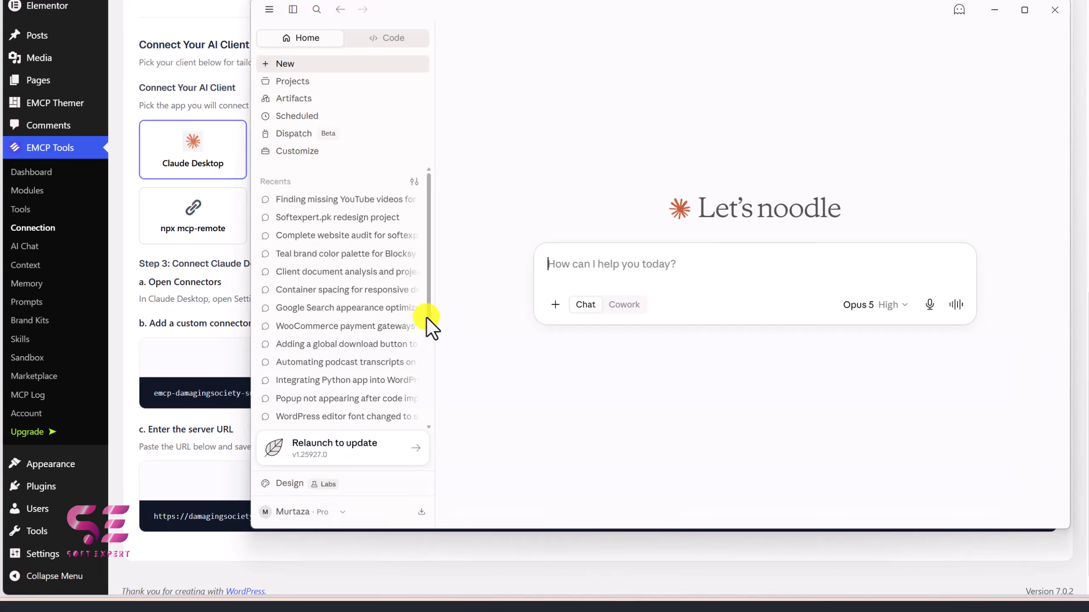
{"action": "left_click", "coordinate": [330, 448]}
{"action": "left_click", "coordinate": [343, 511]}
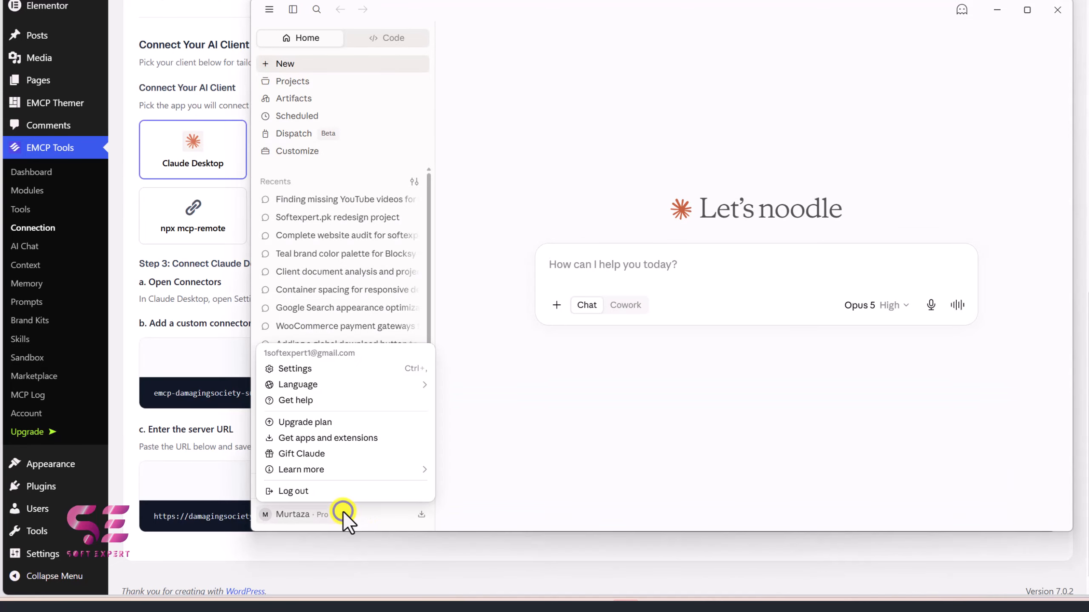
{"action": "left_click", "coordinate": [287, 368]}
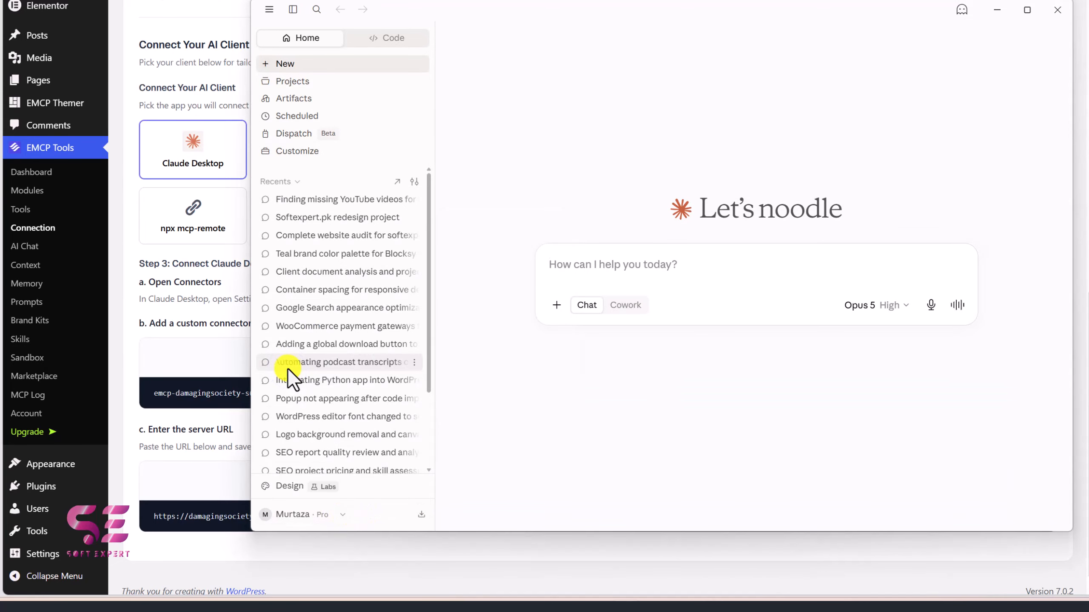
{"action": "left_click", "coordinate": [411, 449]}
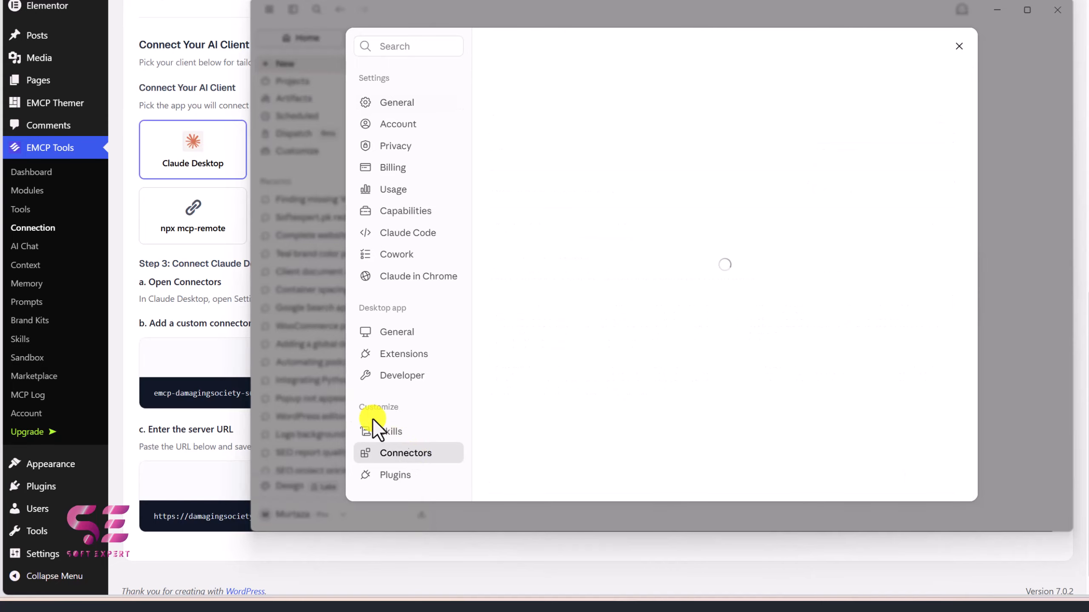
- Copy the connector name from EMCP Tools and start a custom connector in Claude Desktop named emcp-damagingsociety-s6-tastewp-com
{"action": "left_click", "coordinate": [195, 299]}
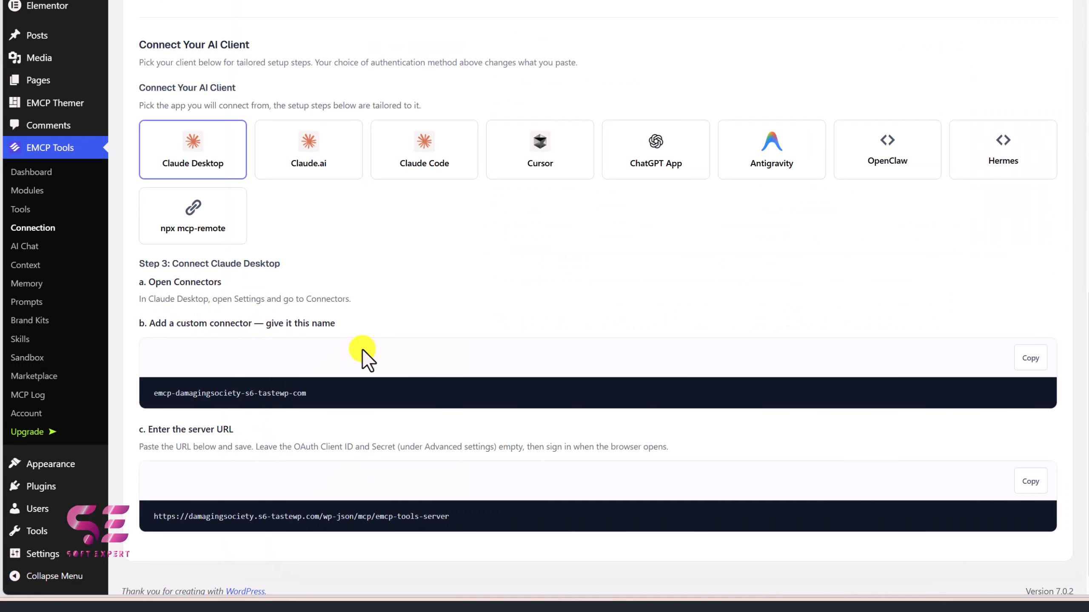
{"action": "left_click", "coordinate": [1032, 364]}
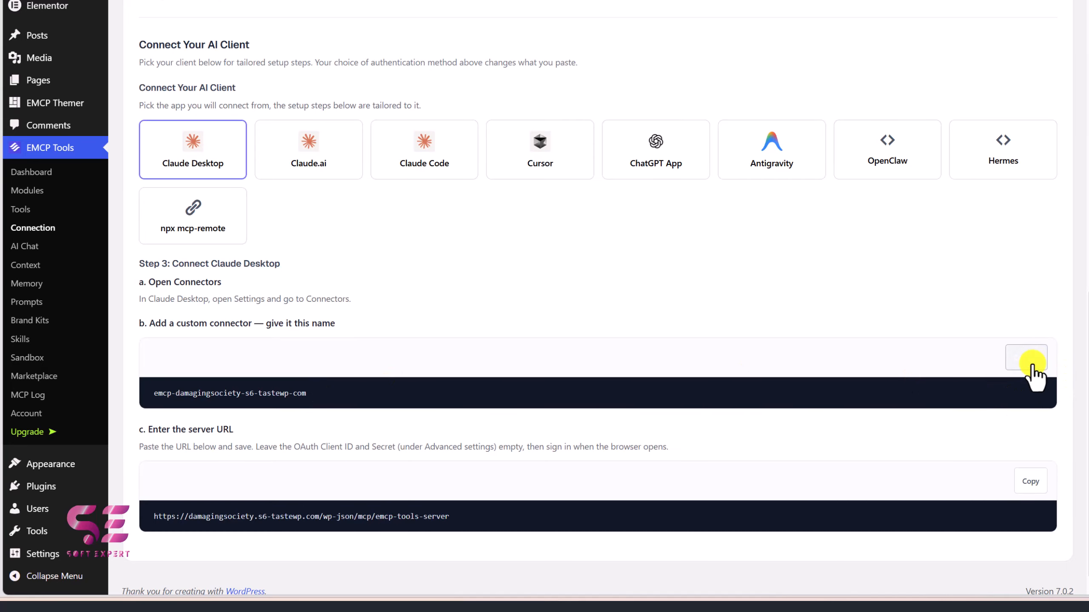
{"action": "left_click", "coordinate": [628, 601]}
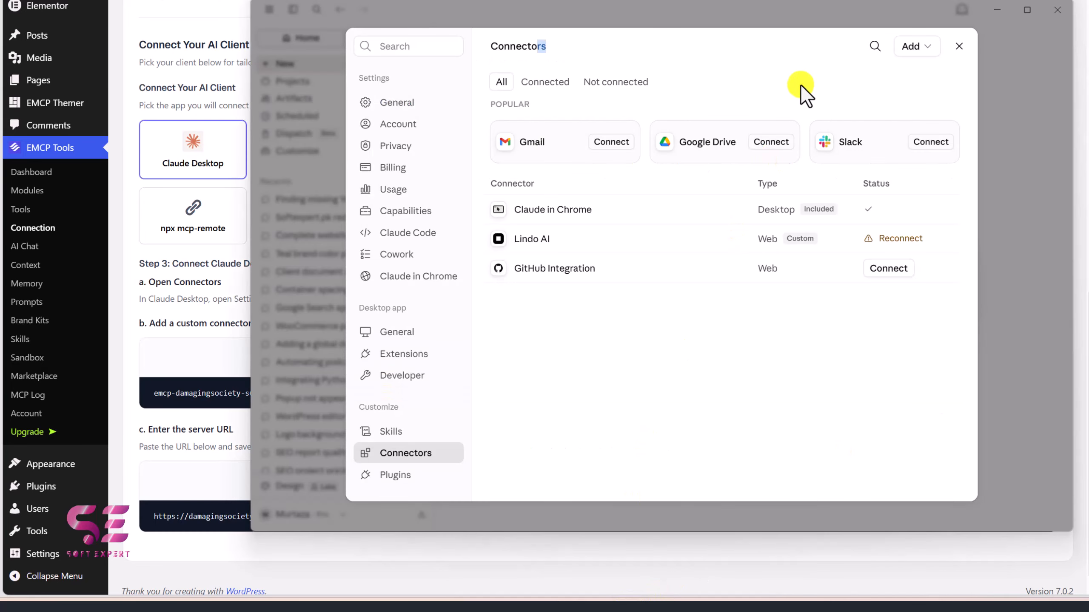
{"action": "left_click", "coordinate": [910, 44]}
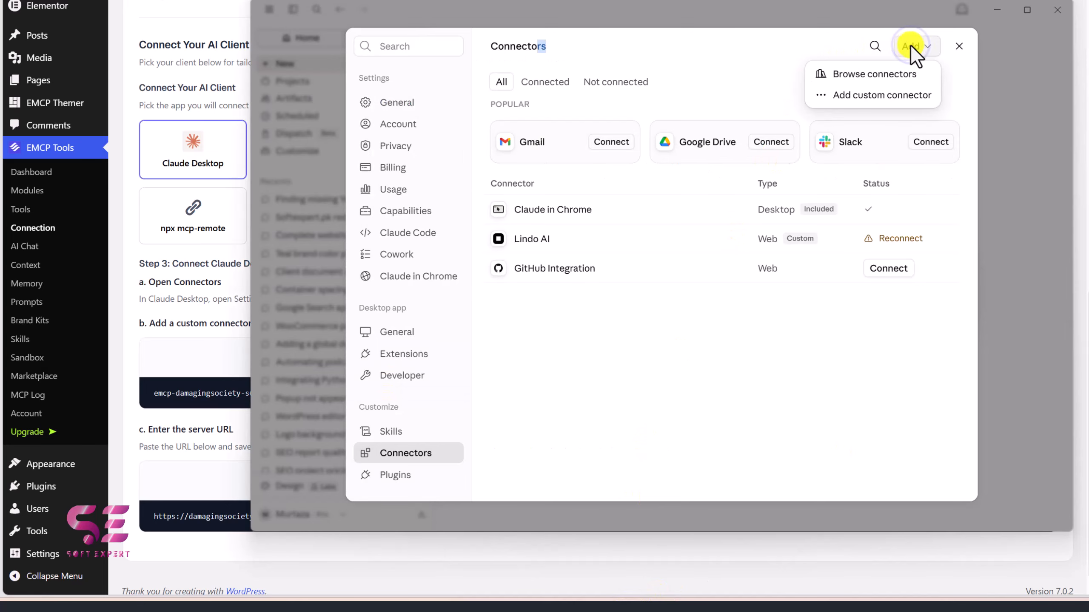
{"action": "left_click", "coordinate": [852, 93]}
{"action": "left_click", "coordinate": [546, 180]}
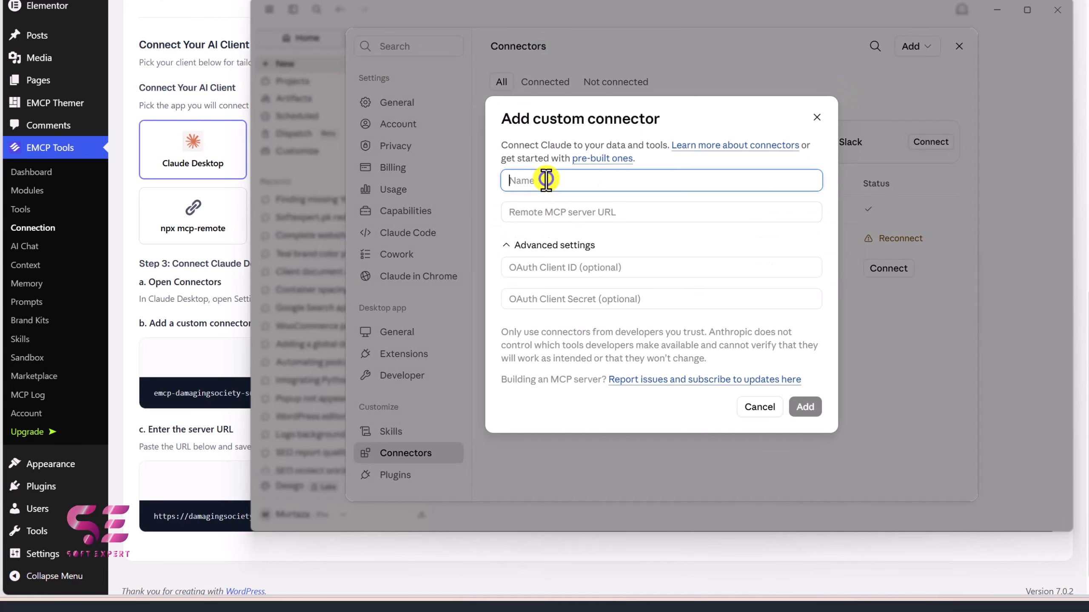
{"action": "key", "text": "ctrl+v"}
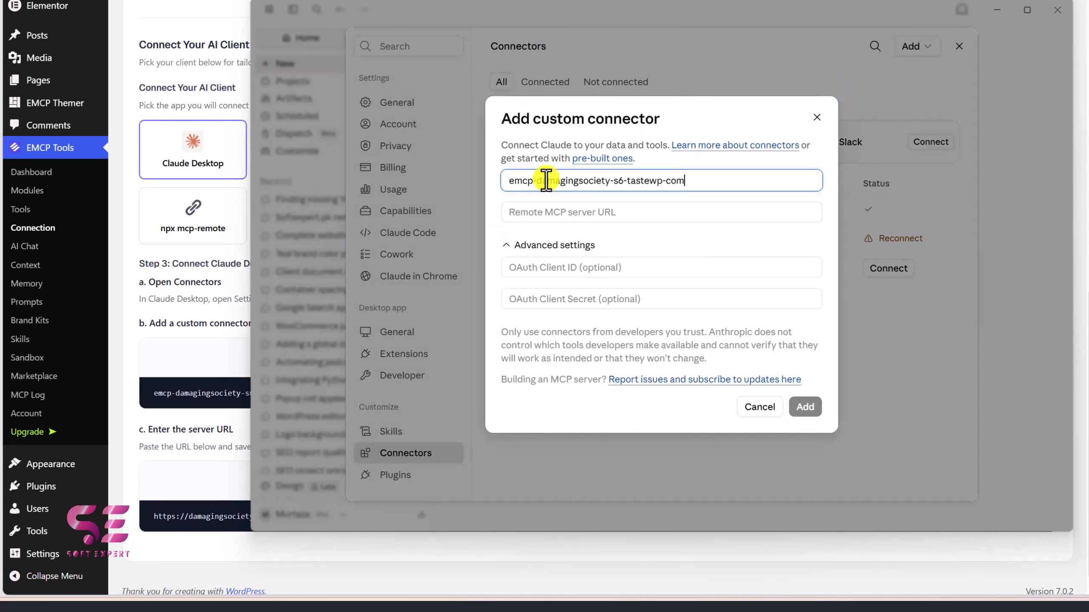
{"action": "left_click", "coordinate": [183, 357]}
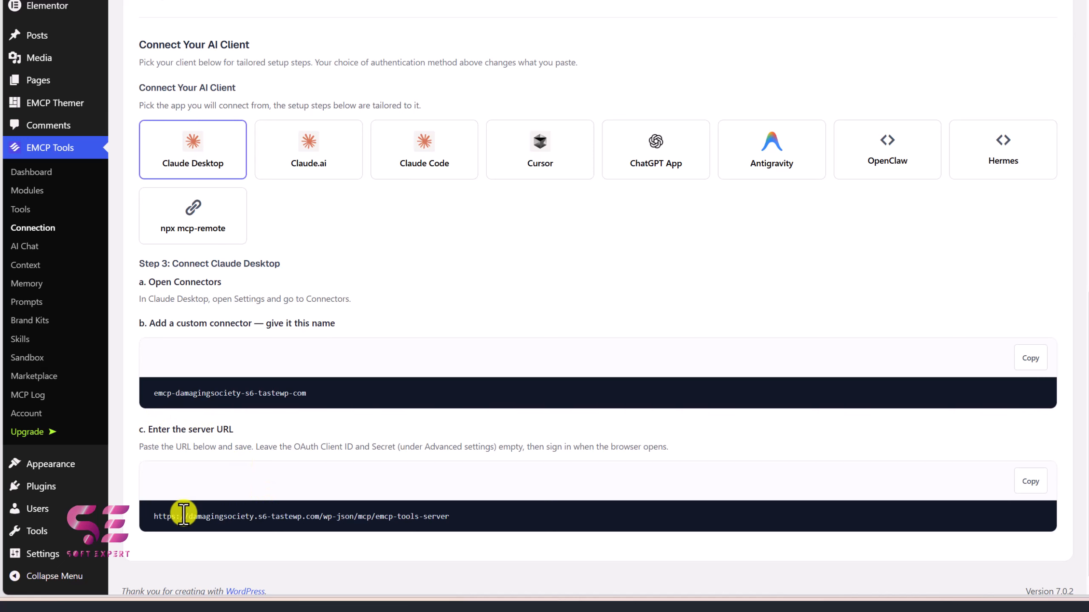
{"action": "left_click", "coordinate": [1031, 478]}
{"action": "key", "text": "alt+Tab"}
{"action": "left_click", "coordinate": [636, 212]}
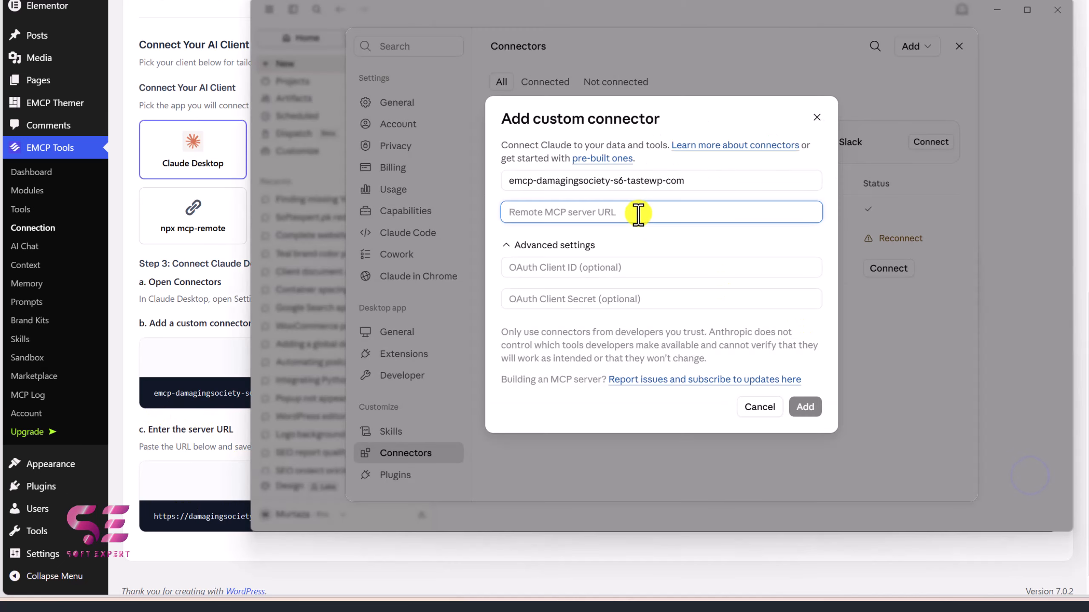
{"action": "key", "text": "ctrl+v"}
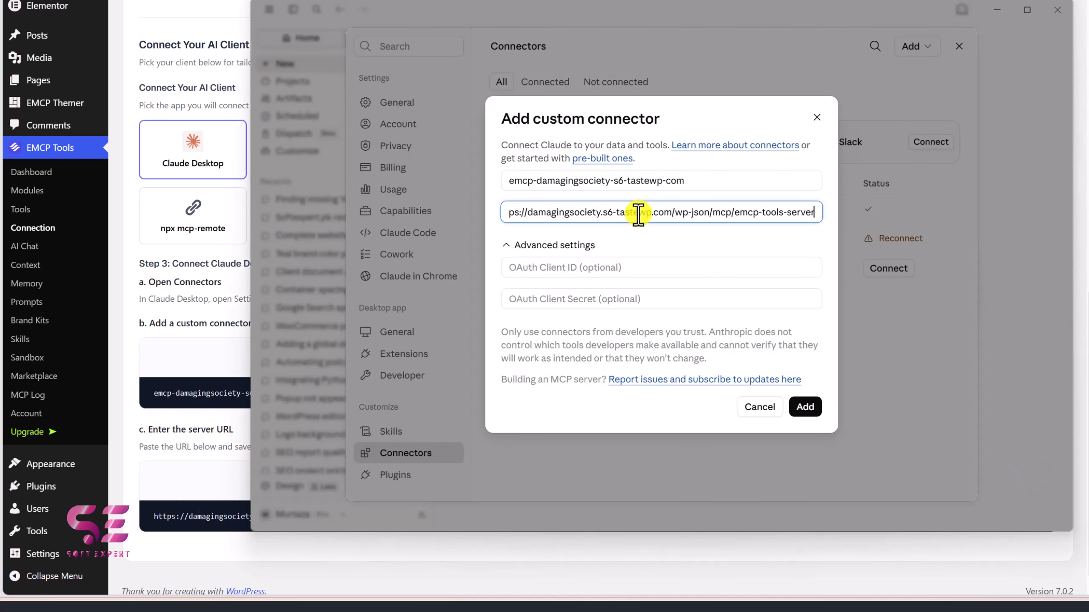
{"action": "left_click", "coordinate": [804, 407]}
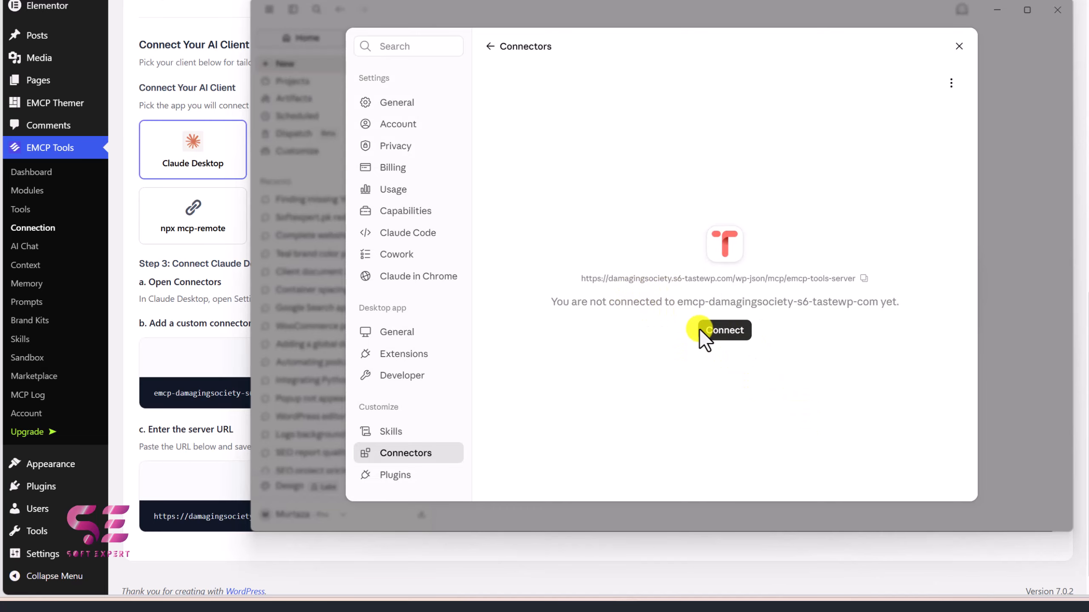
- Connect the new connector, approve Claude's access to the WordPress site, and return to the Claude desktop app
{"action": "left_click", "coordinate": [723, 328]}
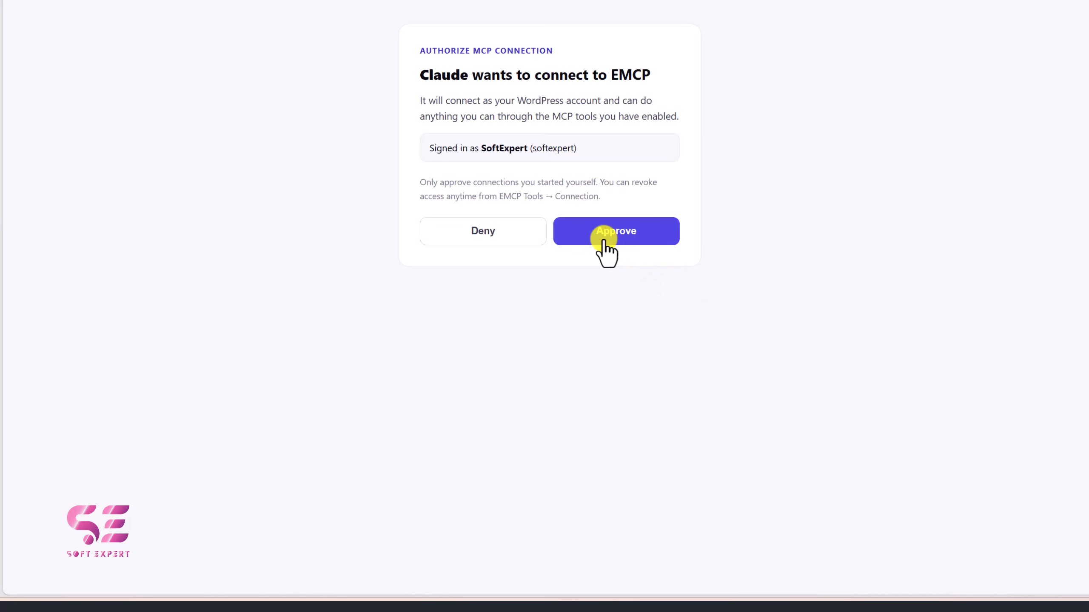
{"action": "left_click", "coordinate": [603, 241]}
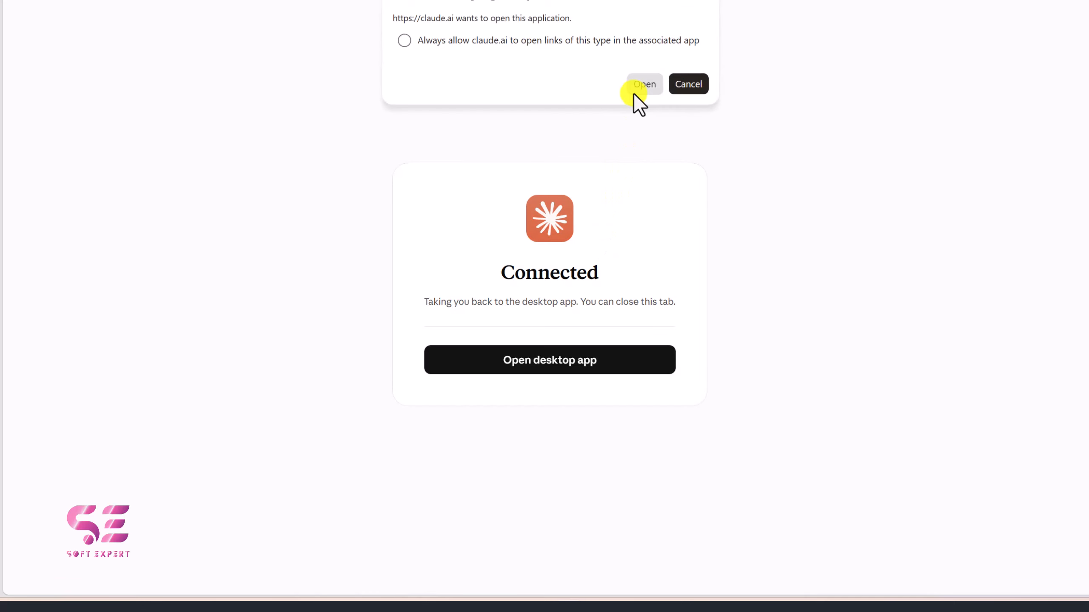
{"action": "left_click", "coordinate": [634, 85]}
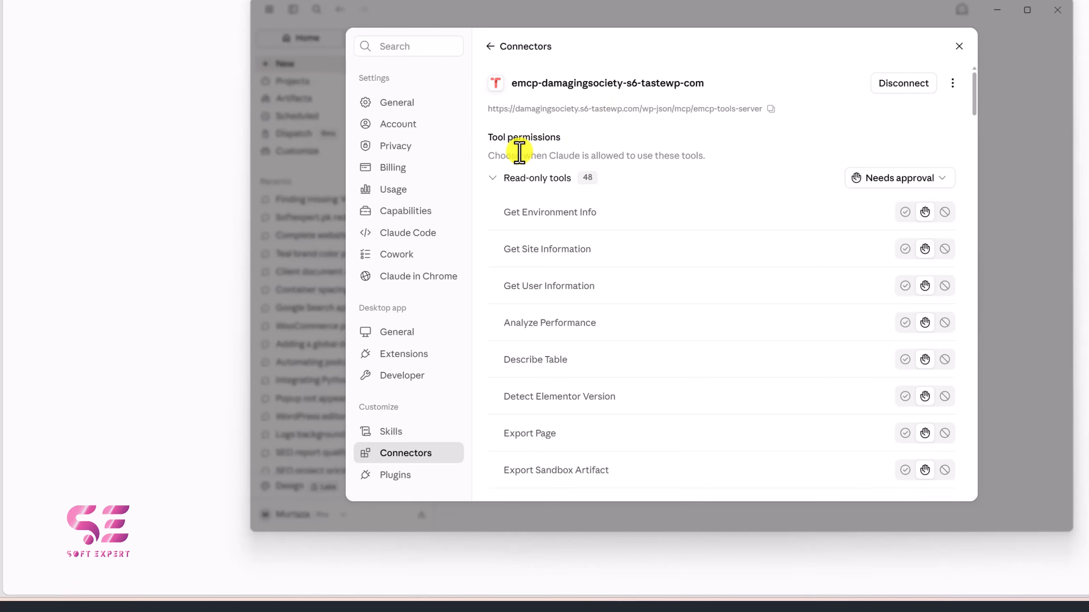
- Look through the connector's read-only and write/delete tool permissions, and close the settings
{"action": "scroll", "coordinate": [565, 194], "scroll_direction": "down", "scroll_amount": 5}
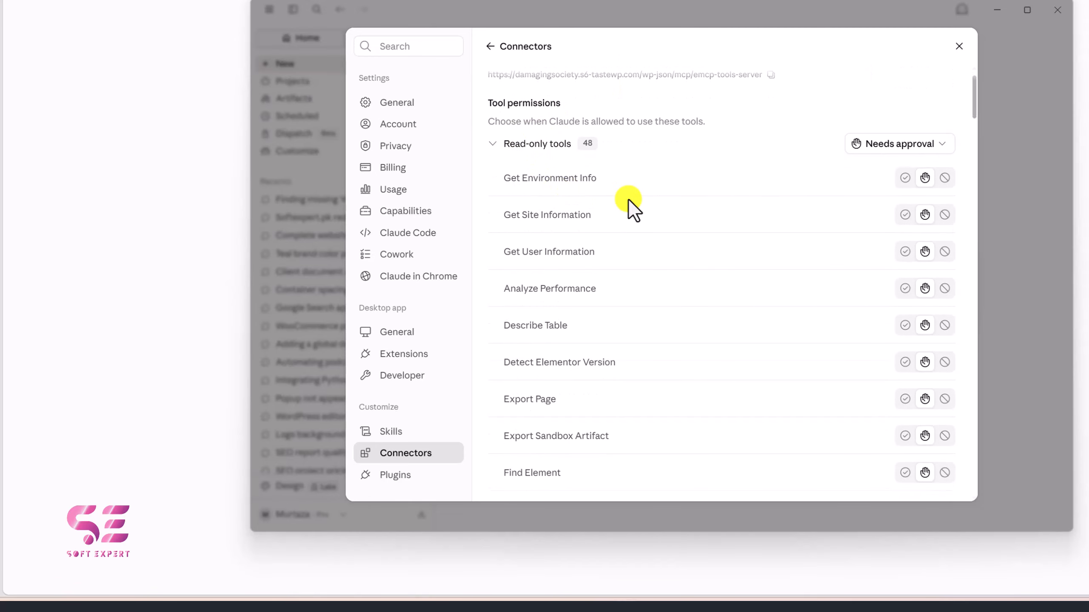
{"action": "scroll", "coordinate": [628, 201], "scroll_direction": "down", "scroll_amount": 15}
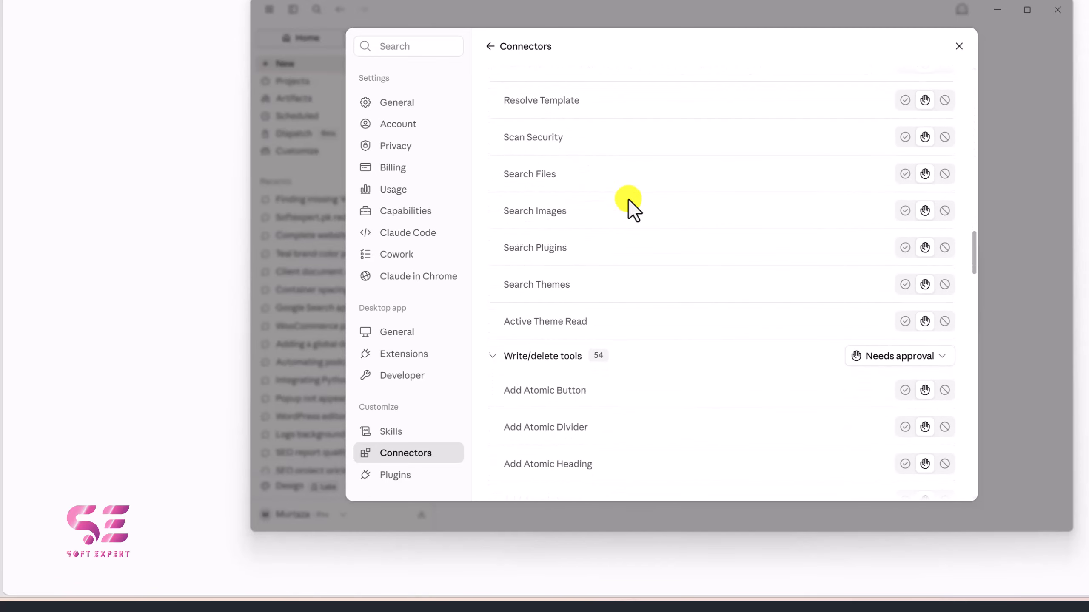
{"action": "scroll", "coordinate": [629, 202], "scroll_direction": "down", "scroll_amount": 20}
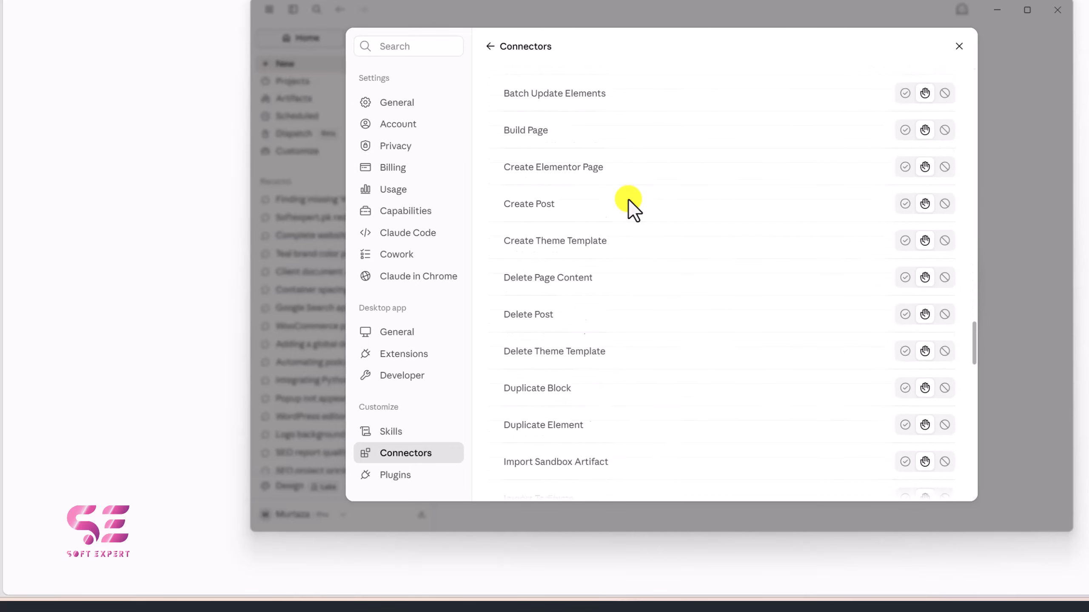
{"action": "scroll", "coordinate": [627, 199], "scroll_direction": "down", "scroll_amount": 14}
{"action": "scroll", "coordinate": [613, 206], "scroll_direction": "up", "scroll_amount": 20}
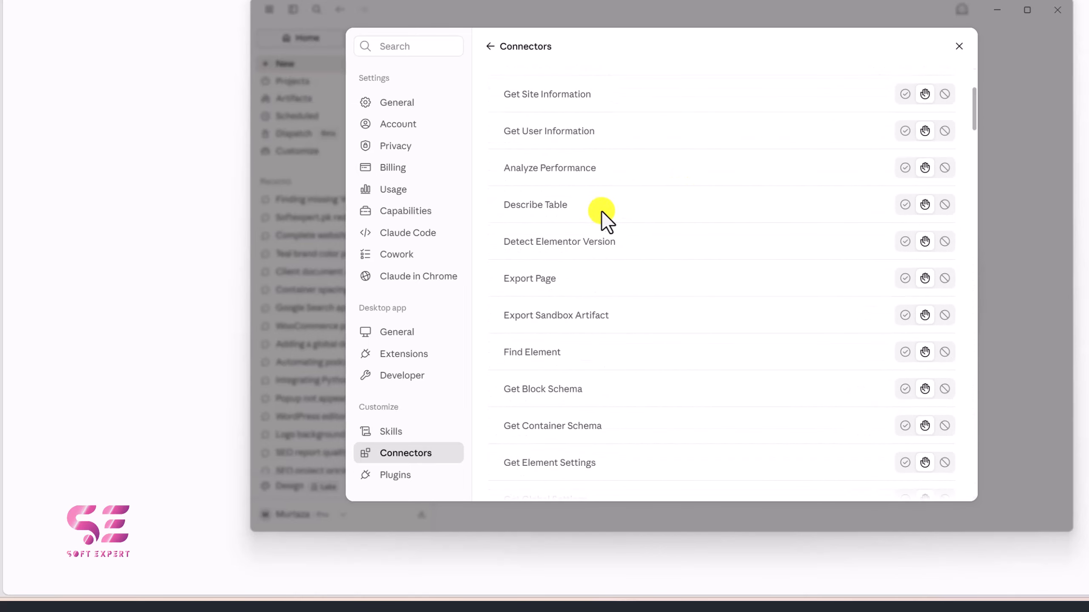
{"action": "left_click", "coordinate": [958, 43]}
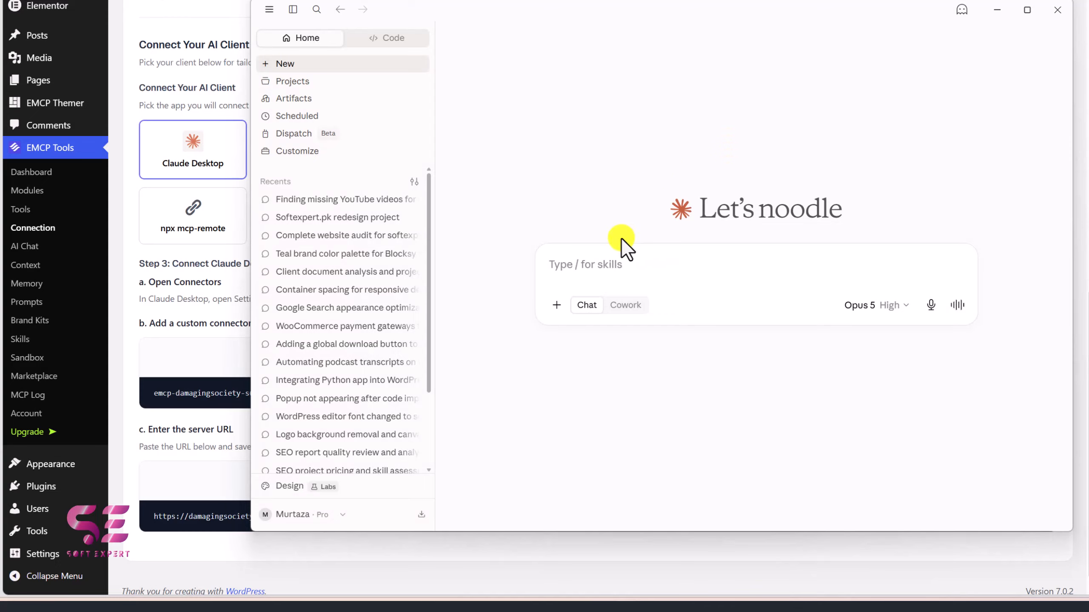
- Ask Claude "List down the plugins installed on the website we connected." and always allow the List Plugins tool
{"action": "left_click", "coordinate": [613, 260]}
{"action": "type", "text": "List down"}
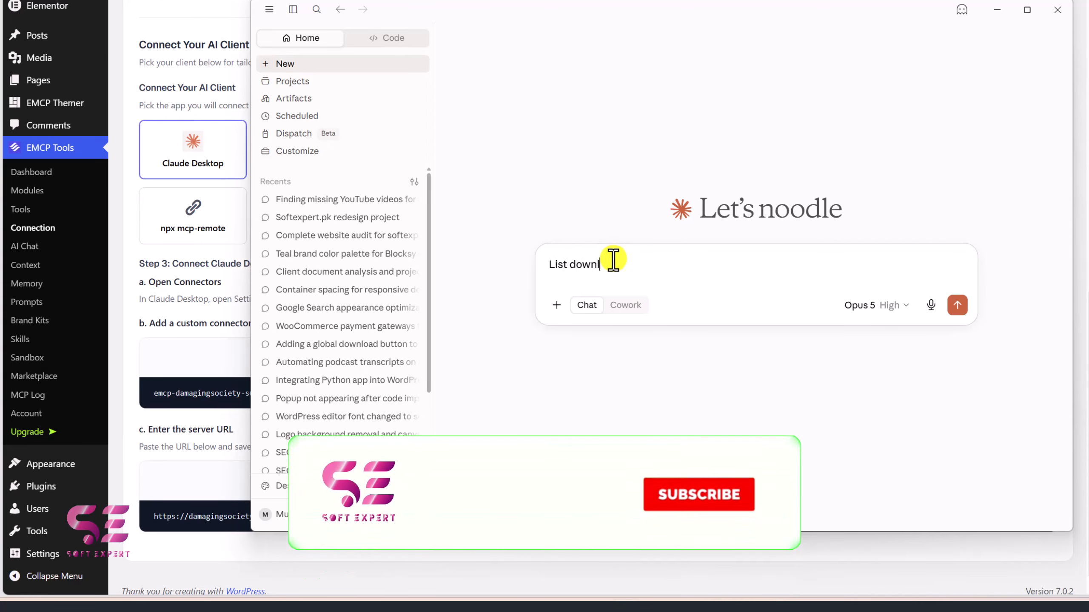
{"action": "type", "text": " the plugins insta"}
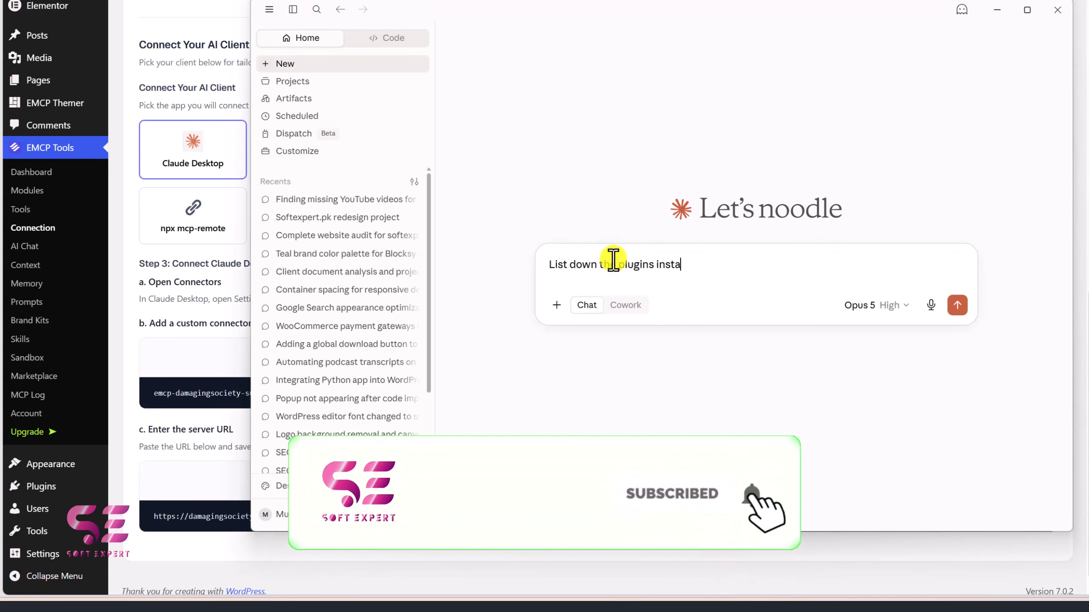
{"action": "type", "text": "lled on the website we connected."}
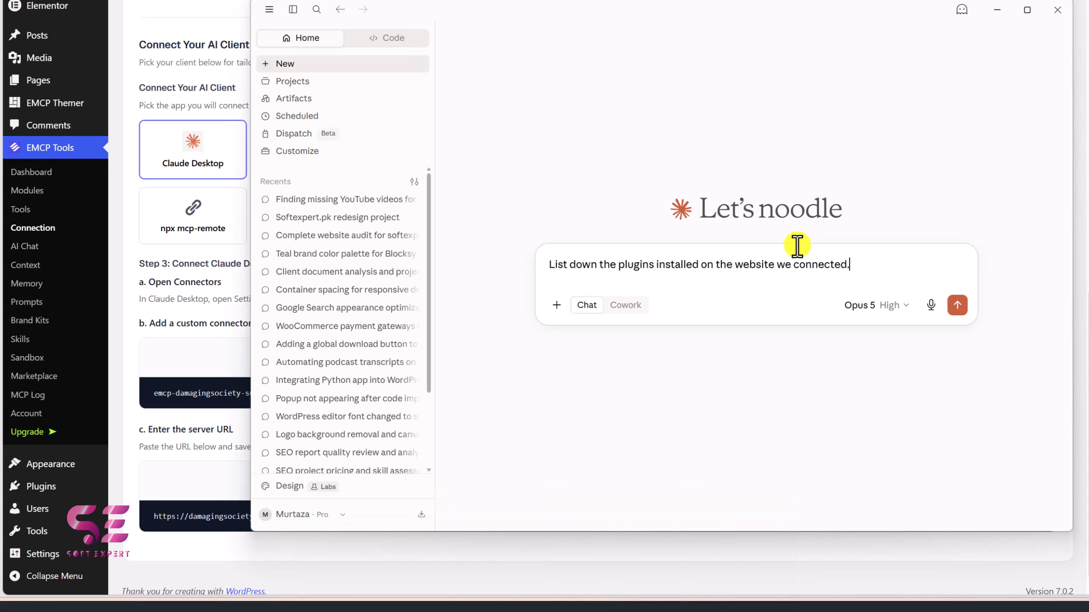
{"action": "key", "text": "Return"}
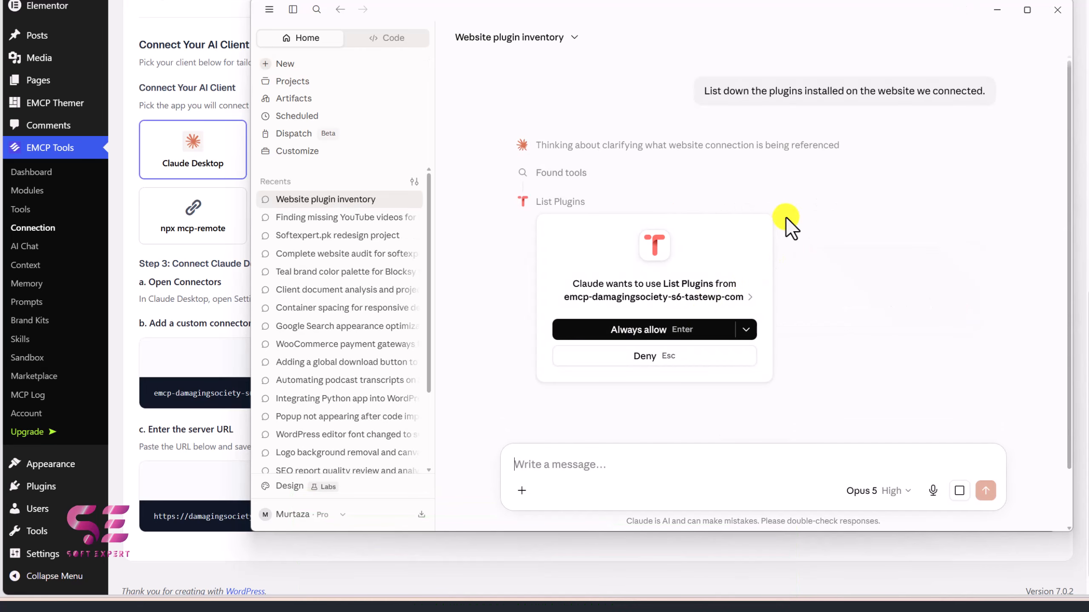
{"action": "left_click", "coordinate": [649, 324]}
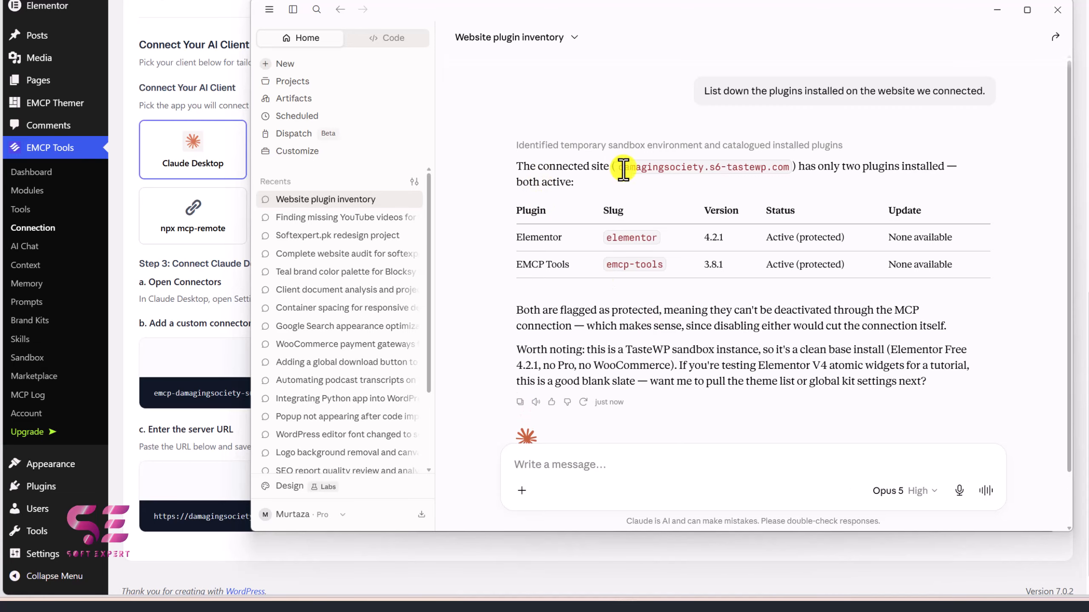
- Compare the plugins in Claude's answer with the installed plugins in the WordPress admin, and return to the Claude chat
{"action": "left_click_drag", "start_coordinate": [622, 167], "coordinate": [761, 167]}
{"action": "left_click_drag", "start_coordinate": [514, 239], "coordinate": [624, 240]}
{"action": "left_click", "coordinate": [624, 240]}
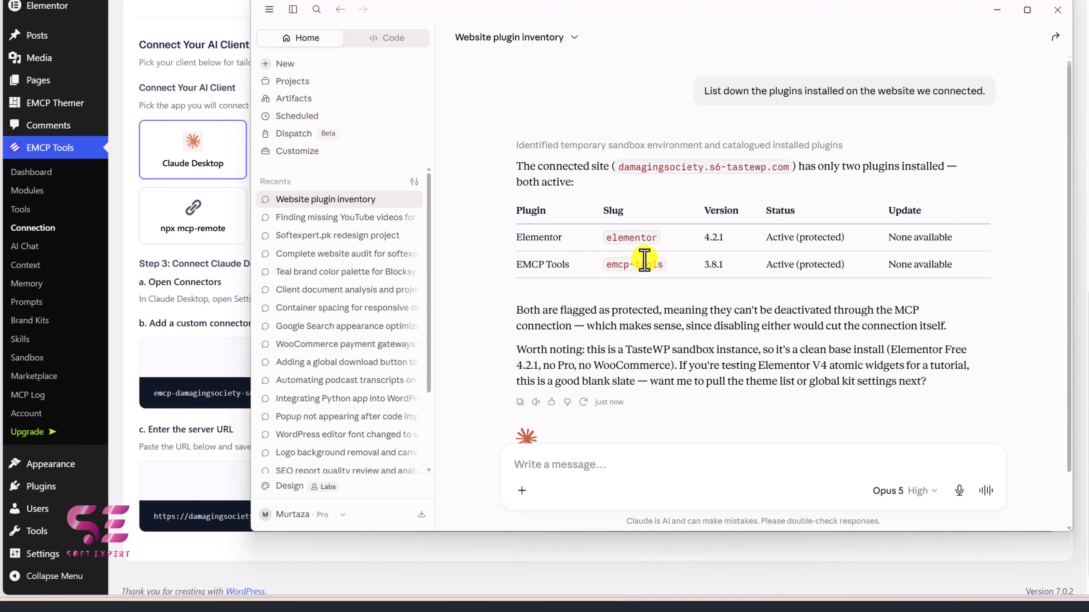
{"action": "left_click", "coordinate": [71, 488]}
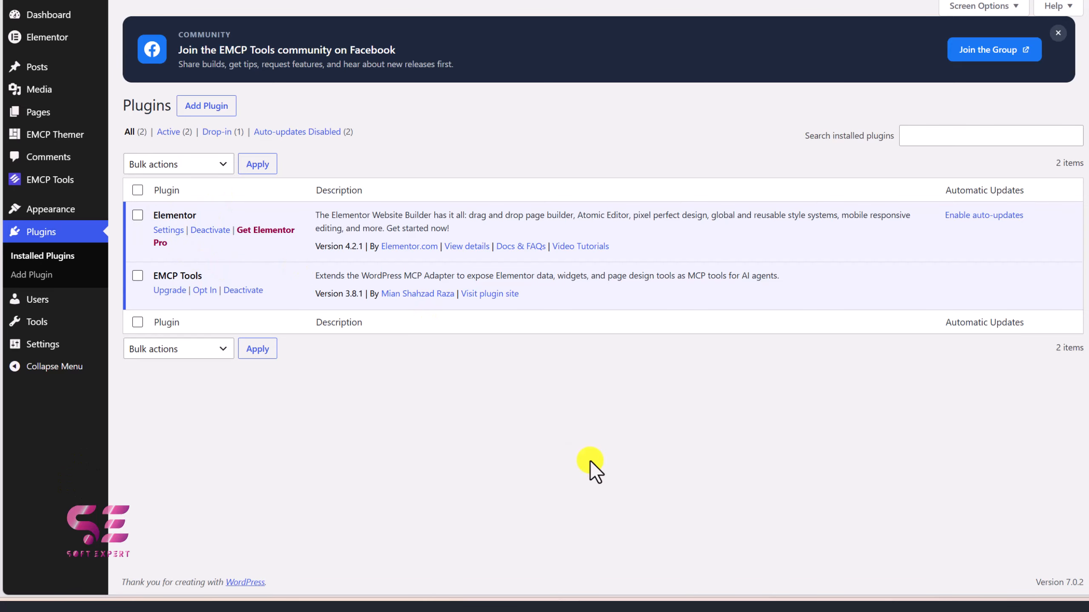
{"action": "left_click", "coordinate": [617, 603]}
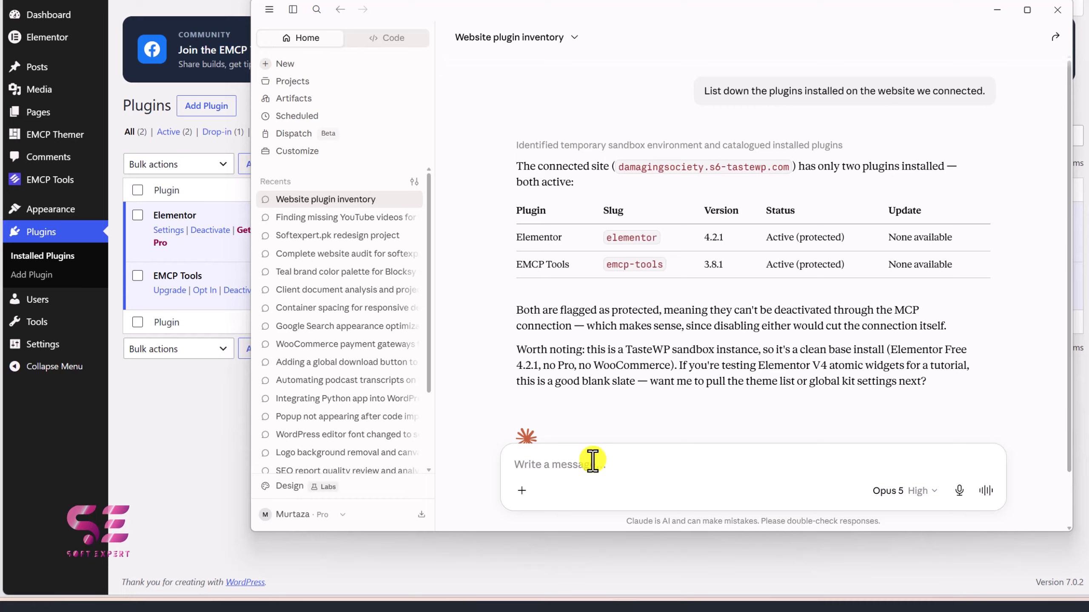
{"action": "left_click", "coordinate": [542, 471]}
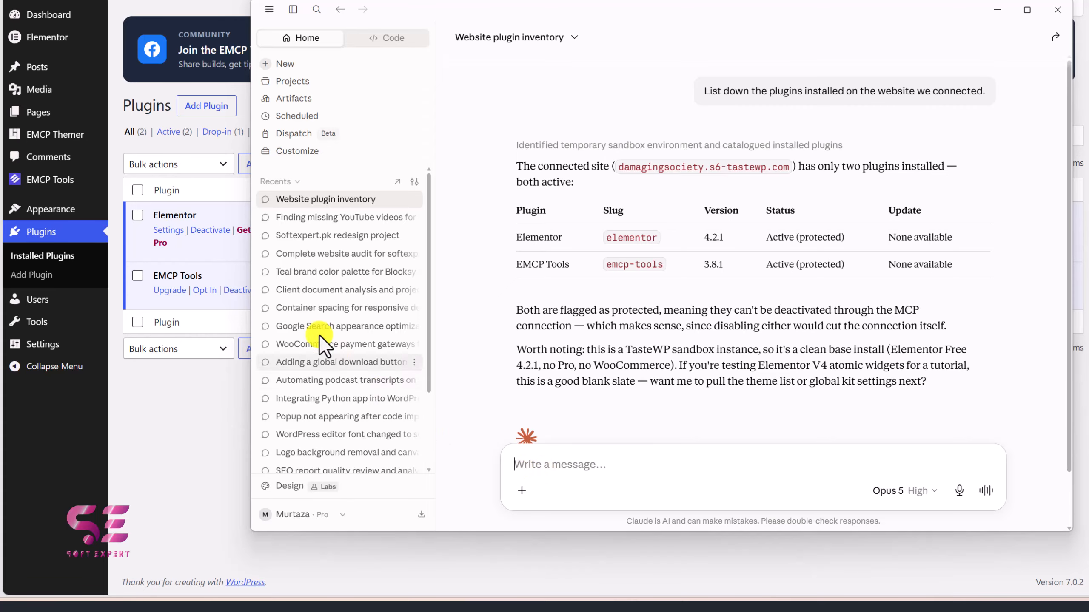
- Copy the Web Developer Portfolio sample prompt from EMCP Tools in WordPress and paste it into the Claude chat message
{"action": "left_click", "coordinate": [117, 90]}
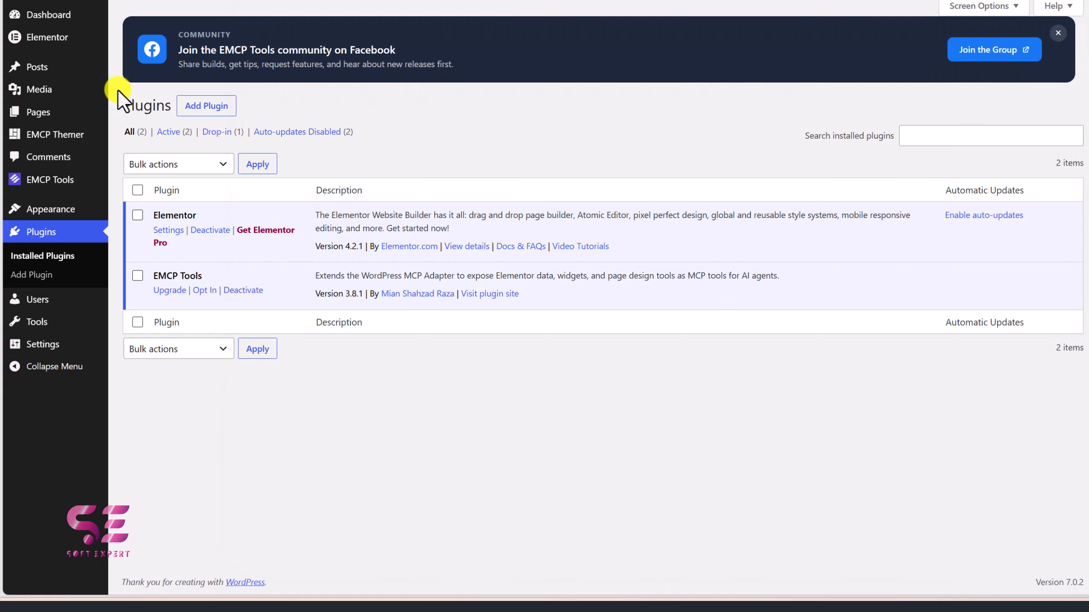
{"action": "mouse_move", "coordinate": [67, 181]}
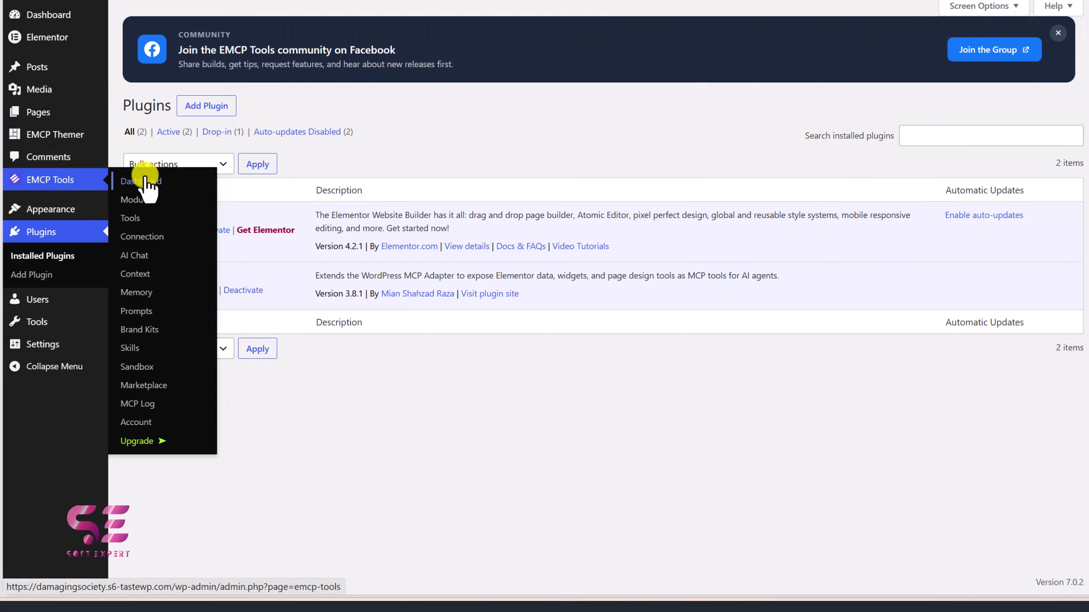
{"action": "left_click", "coordinate": [138, 312]}
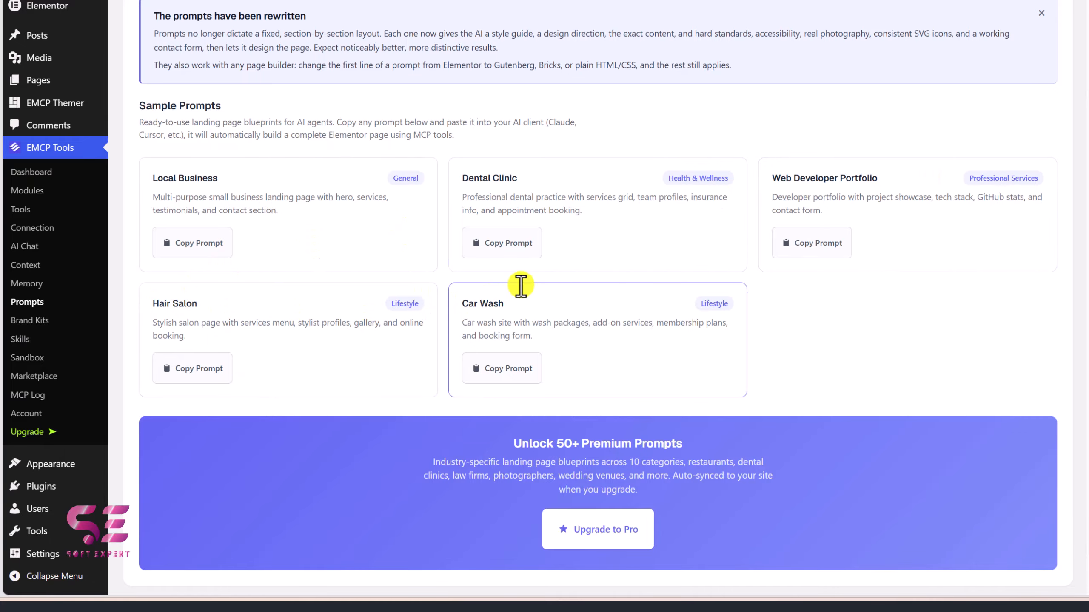
{"action": "left_click", "coordinate": [804, 235]}
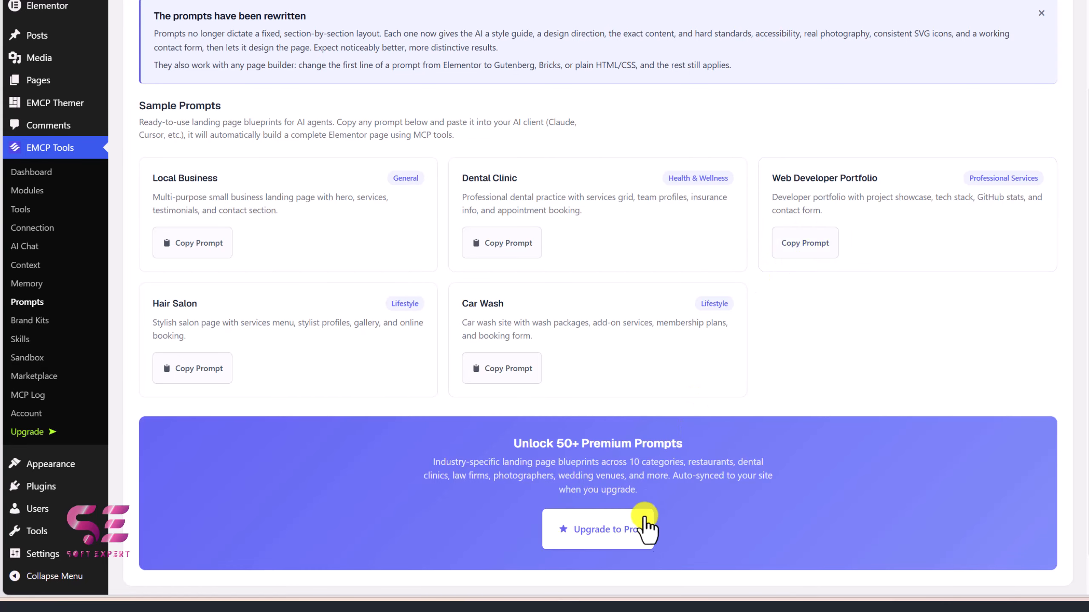
{"action": "left_click", "coordinate": [632, 597]}
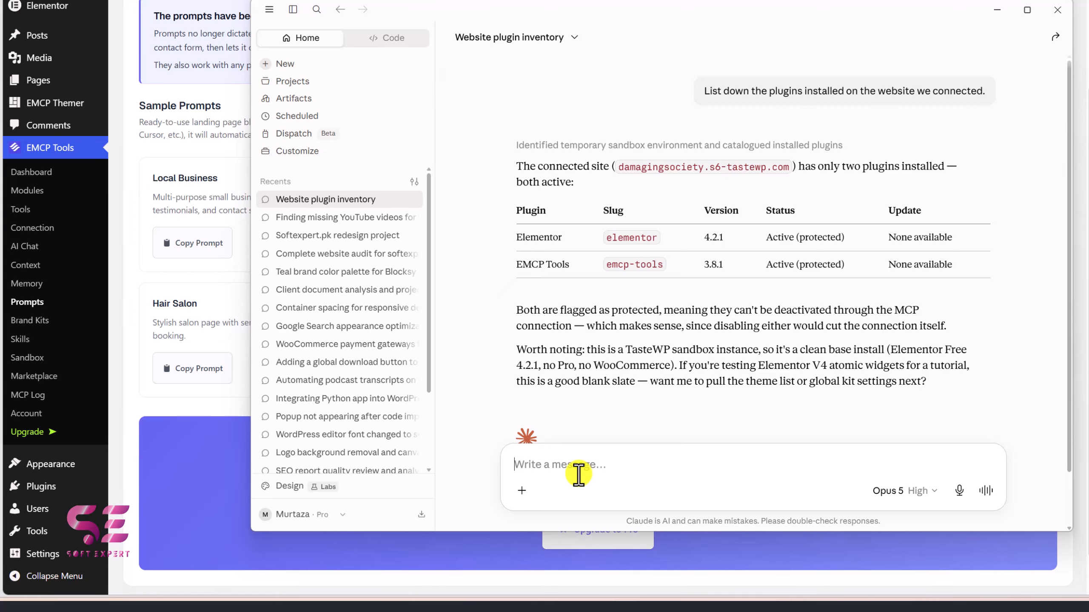
{"action": "key", "text": "ctrl+v"}
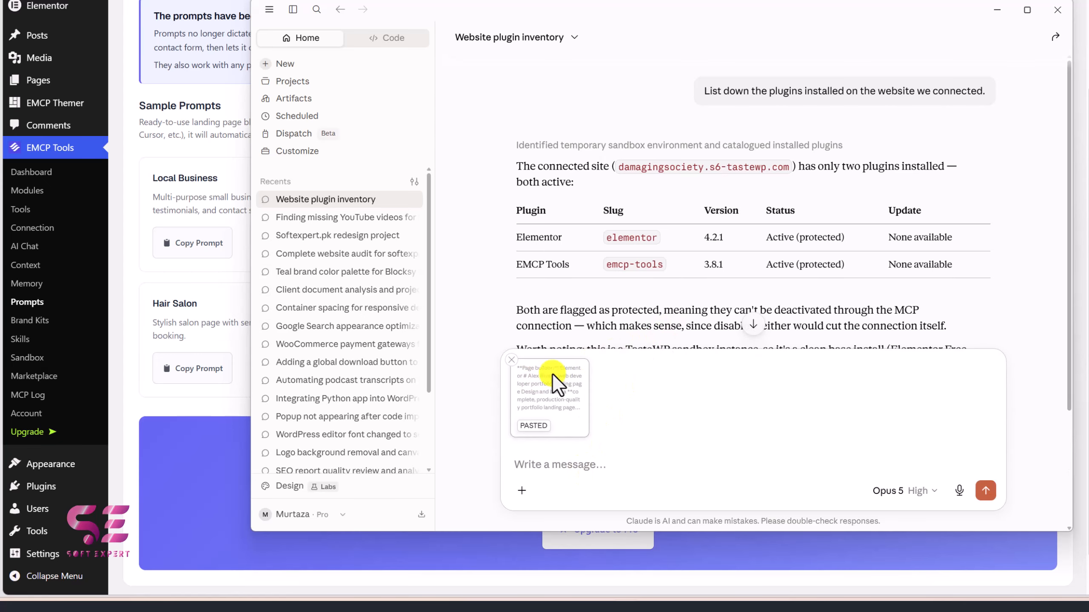
- Paste the copied prompt into youtube.txt in Notepad, read through its whole text, and minimize the window
{"action": "left_click", "coordinate": [596, 600]}
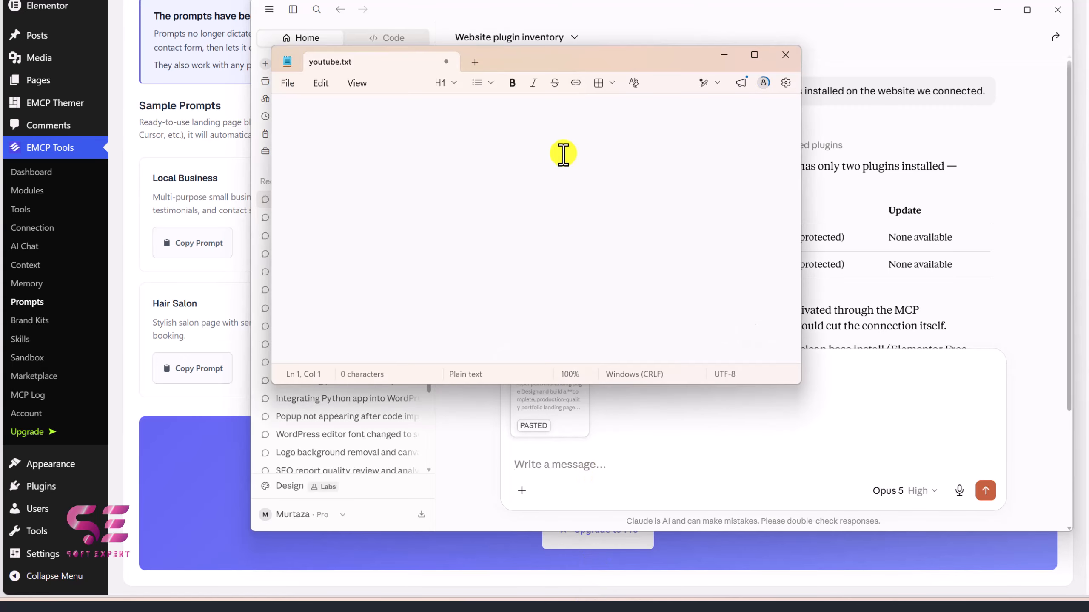
{"action": "key", "text": "ctrl+v"}
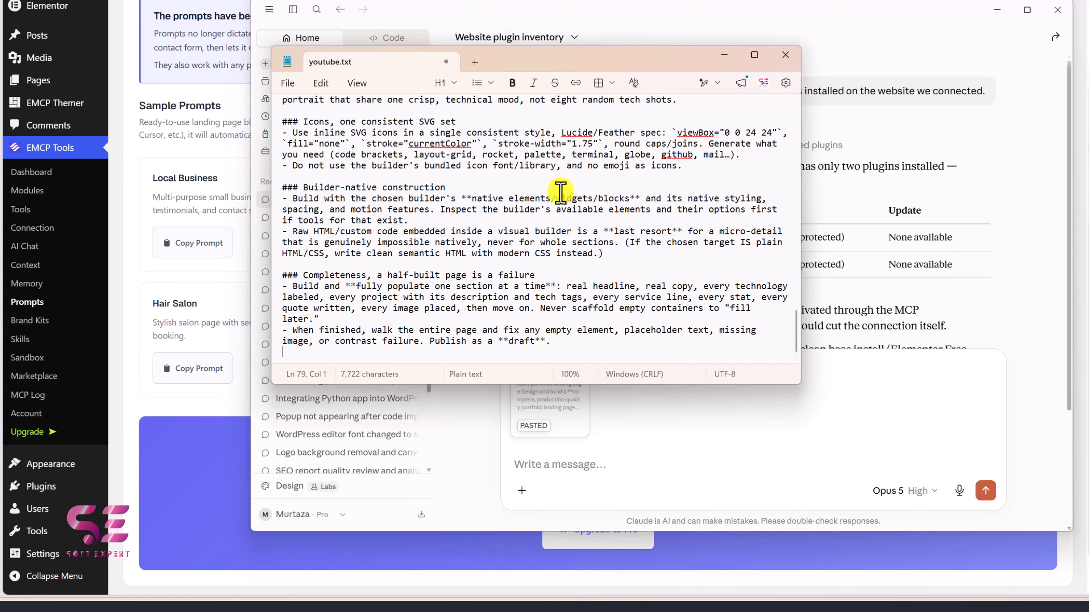
{"action": "scroll", "coordinate": [561, 208], "scroll_direction": "up", "scroll_amount": 5}
{"action": "scroll", "coordinate": [561, 208], "scroll_direction": "up", "scroll_amount": 15}
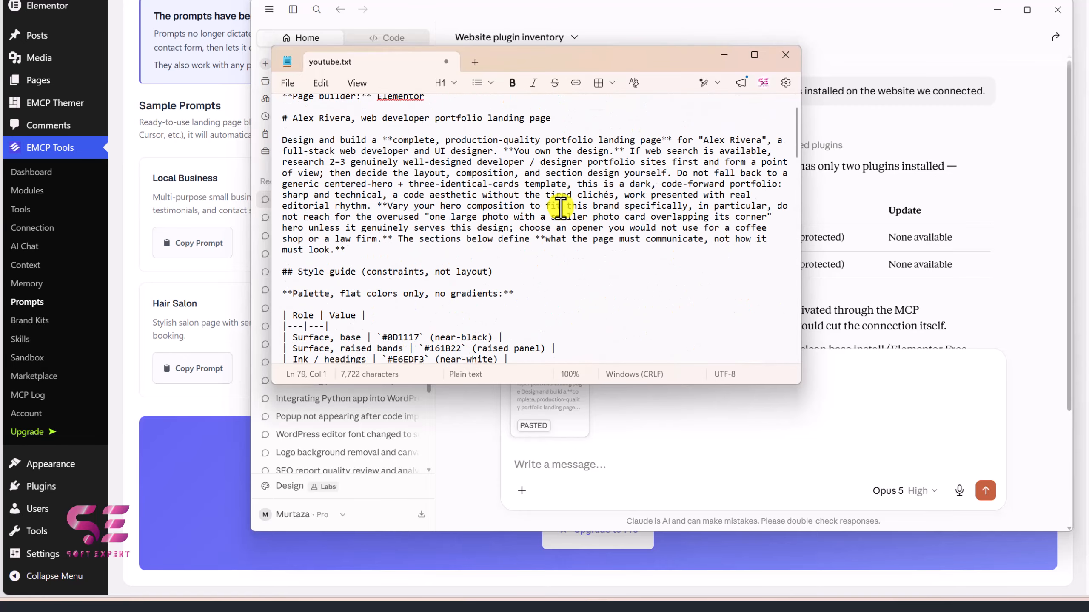
{"action": "scroll", "coordinate": [558, 209], "scroll_direction": "down", "scroll_amount": 19}
{"action": "scroll", "coordinate": [691, 103], "scroll_direction": "up", "scroll_amount": 20}
{"action": "left_click", "coordinate": [724, 55]}
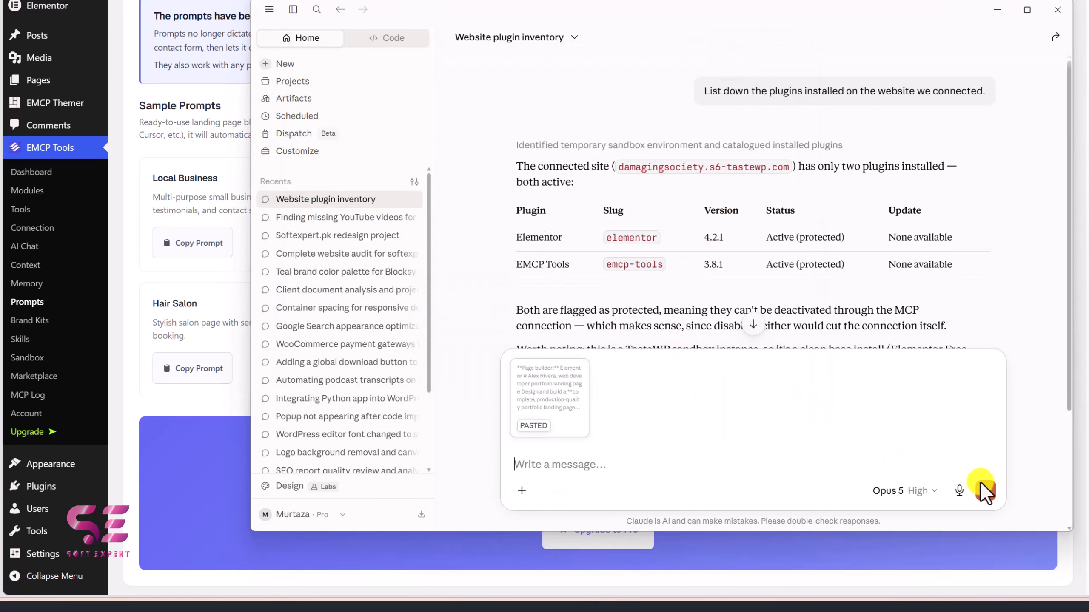
- Send the pasted portfolio prompt to Claude and always allow the requested EMCP tools, including Detect Elementor Version and Search Images
{"action": "left_click", "coordinate": [985, 490]}
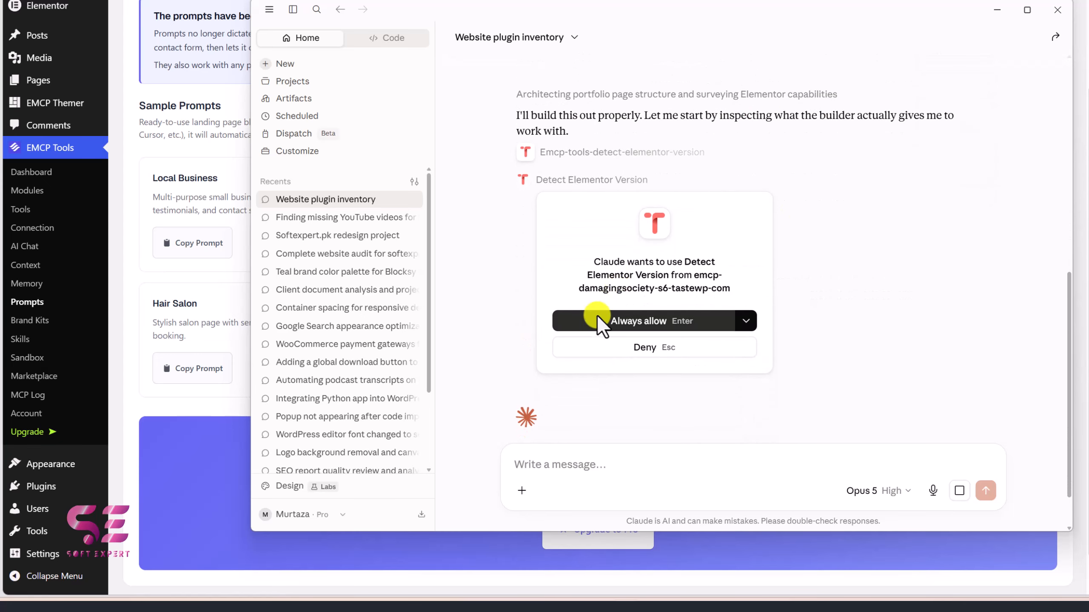
{"action": "left_click", "coordinate": [630, 317]}
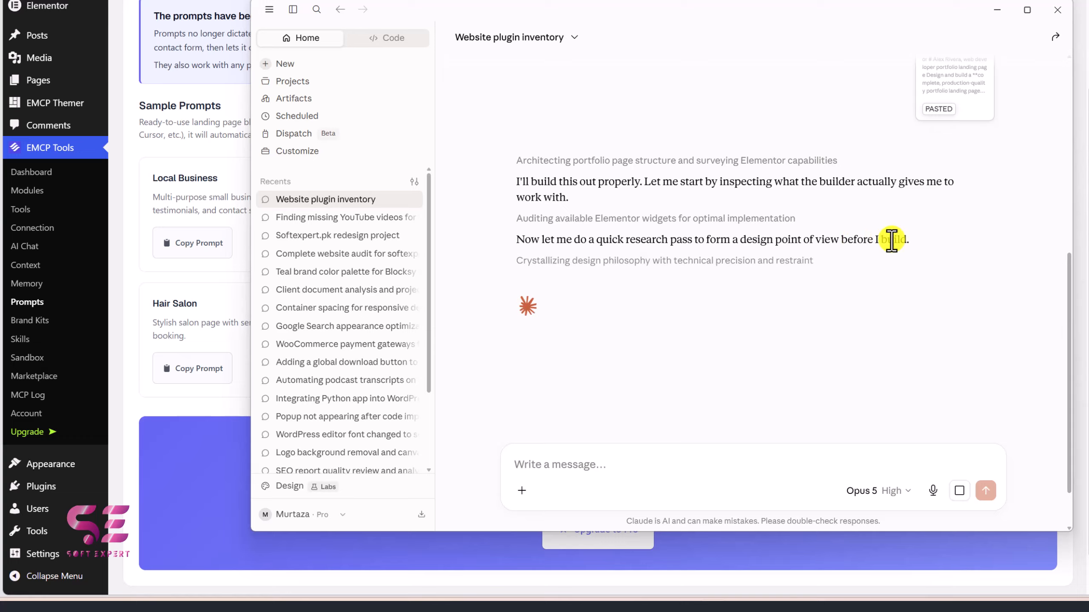
{"action": "left_click", "coordinate": [664, 273]}
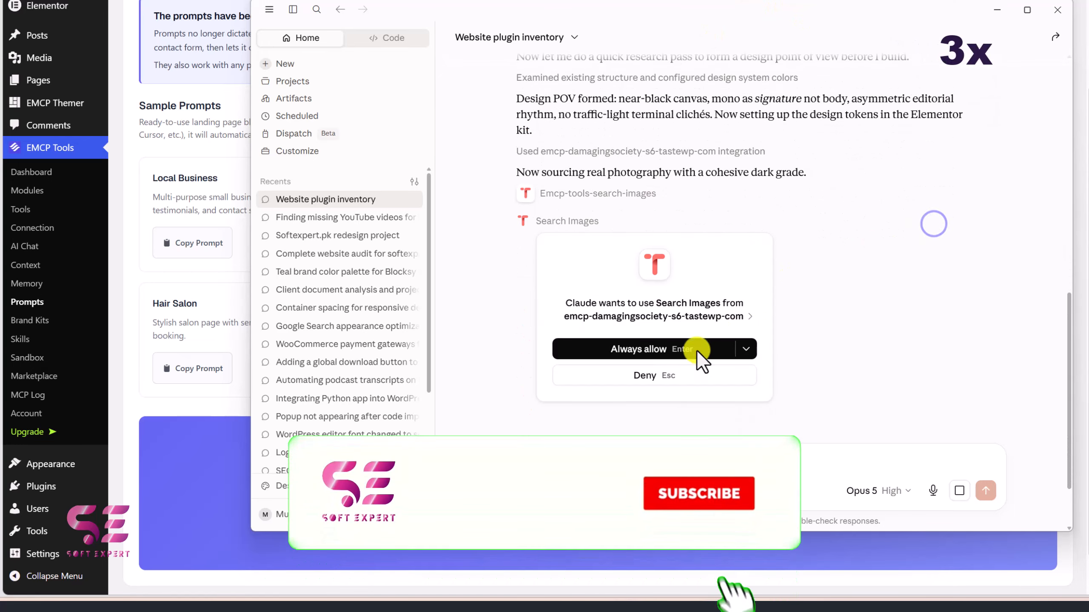
{"action": "left_click", "coordinate": [696, 352]}
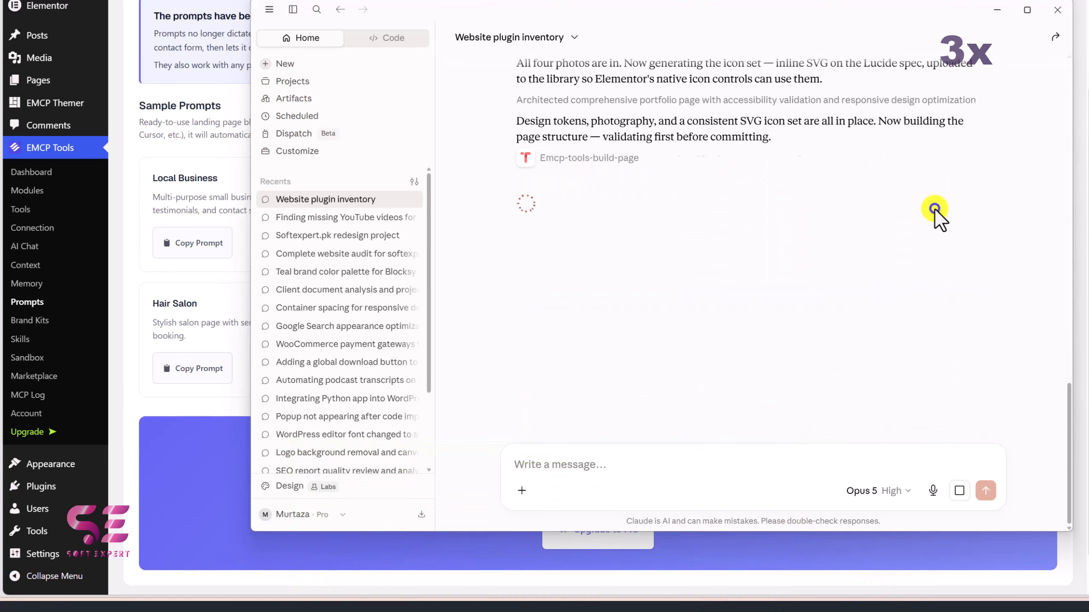
{"action": "left_click", "coordinate": [712, 321]}
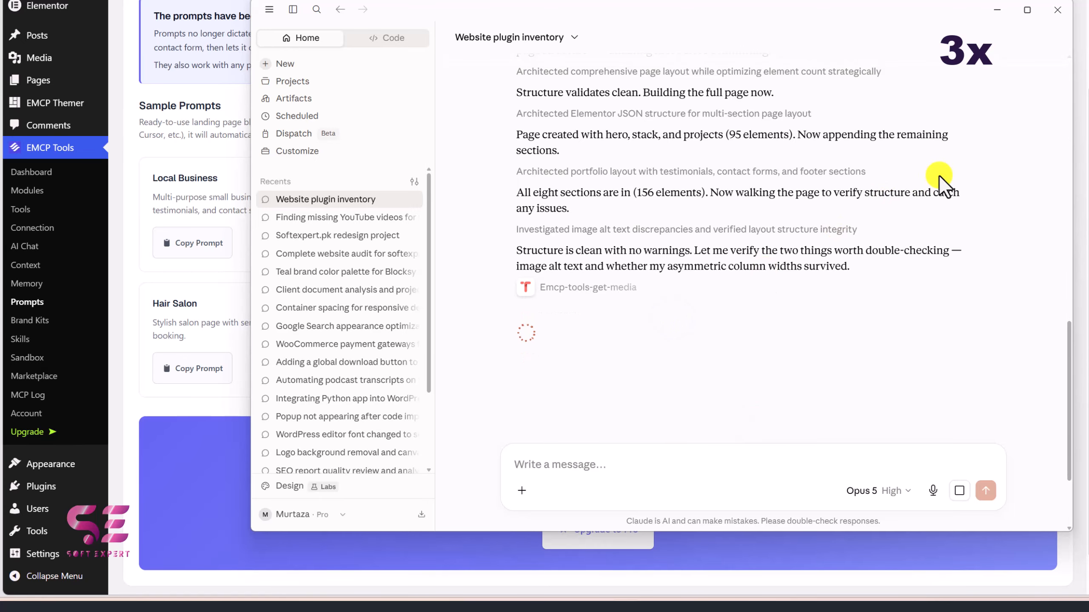
- Hide the chat sidebar and read Claude's build notes and remarks about the finished page
{"action": "left_click", "coordinate": [293, 9]}
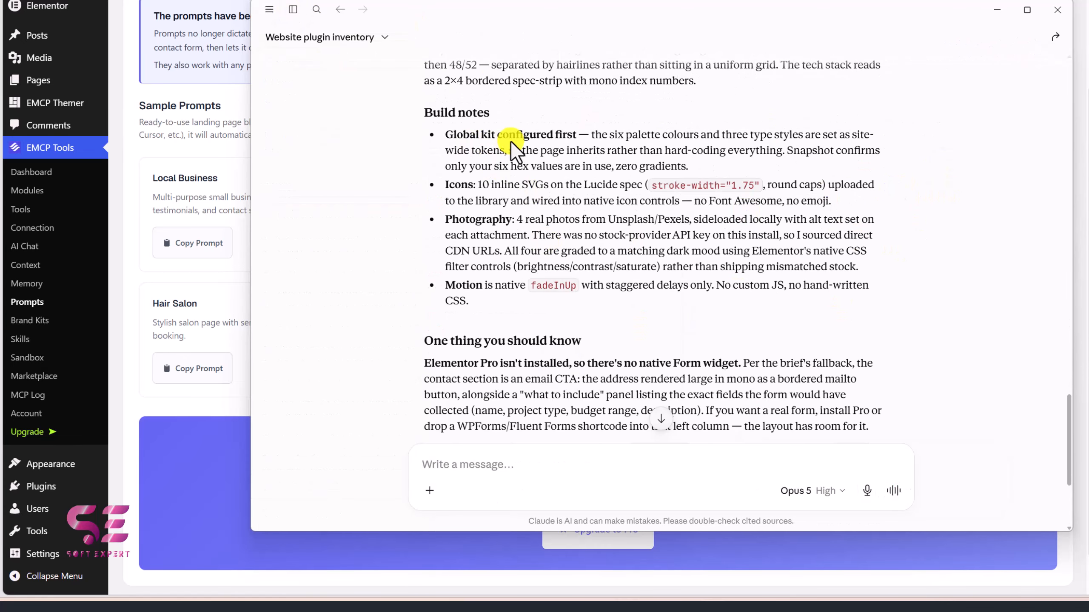
{"action": "scroll", "coordinate": [541, 246], "scroll_direction": "down", "scroll_amount": 5}
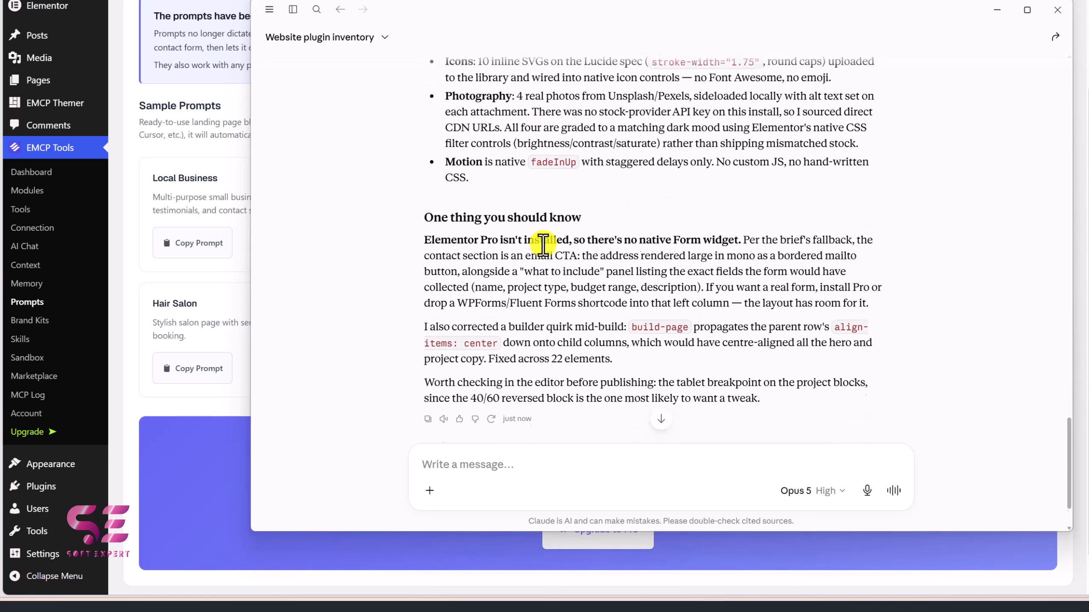
{"action": "scroll", "coordinate": [428, 226], "scroll_direction": "up", "scroll_amount": 2}
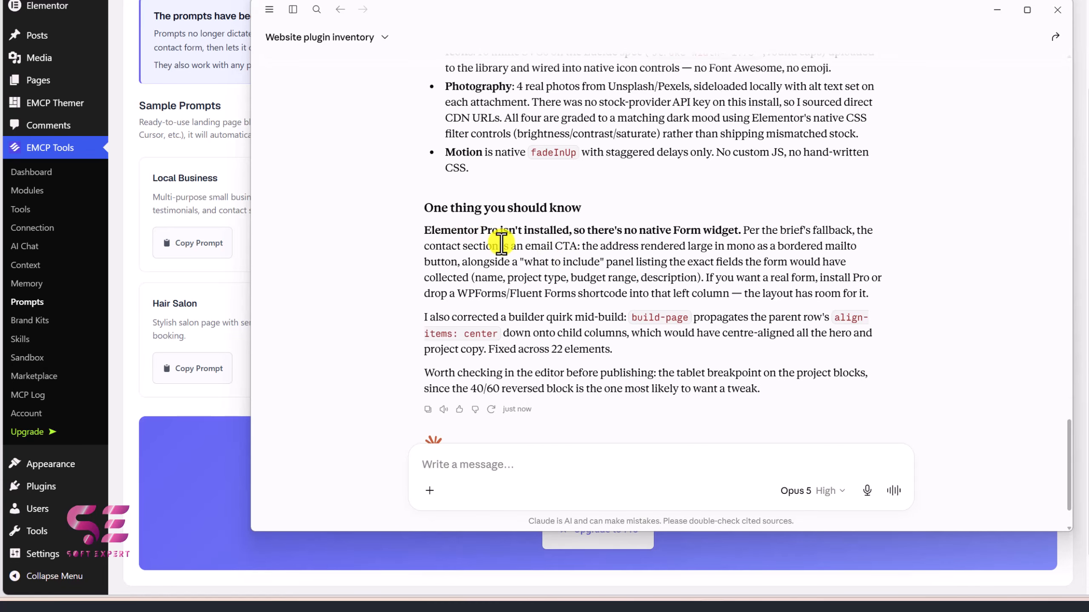
- Open the new web developer portfolio draft from the WordPress pages list in the Elementor editor
{"action": "left_click", "coordinate": [38, 82]}
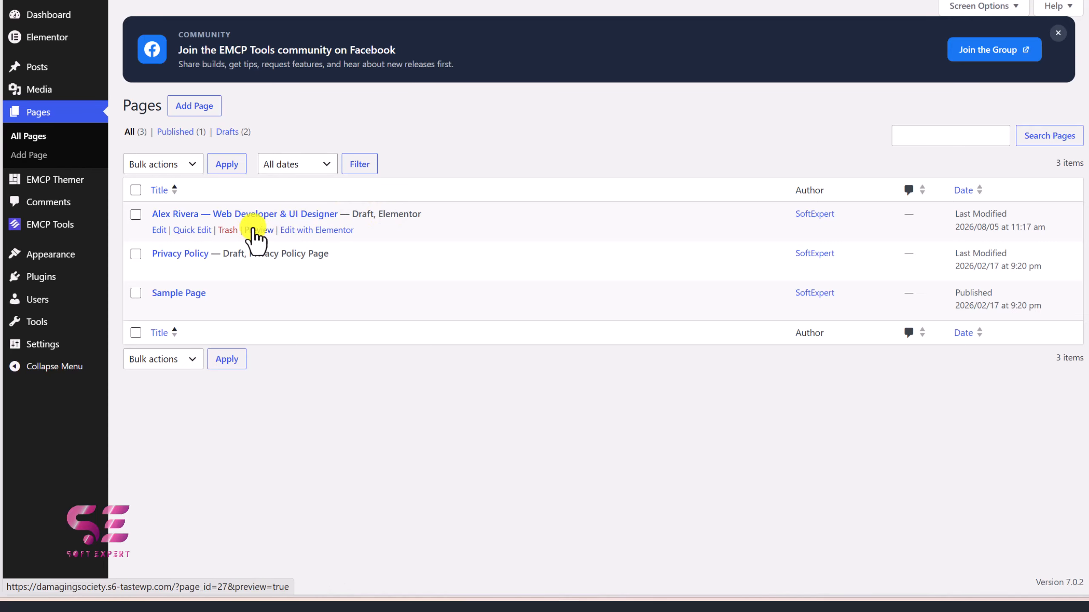
{"action": "left_click", "coordinate": [310, 232]}
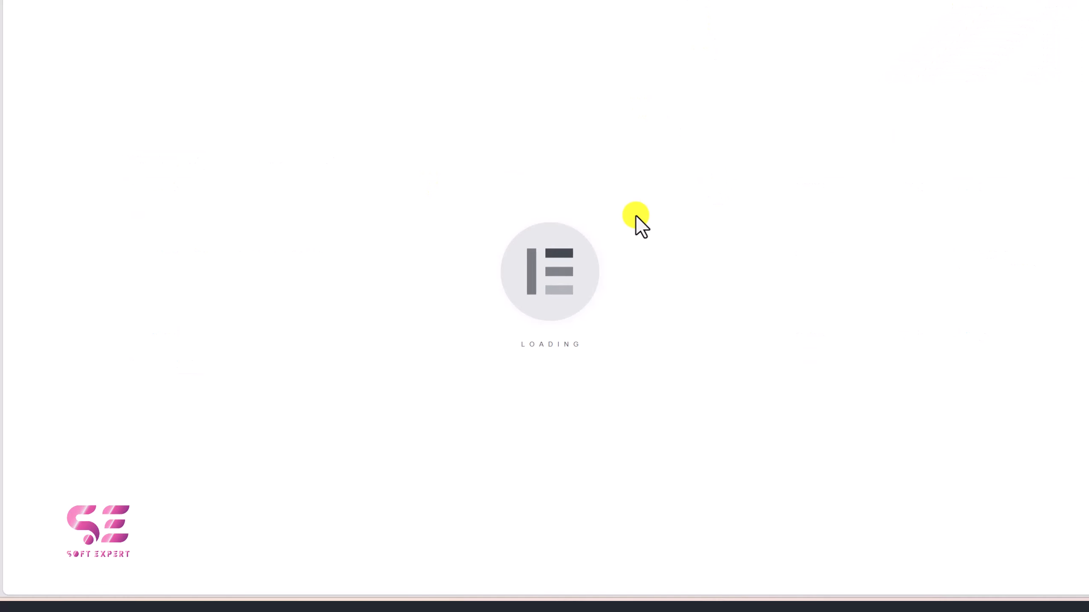
{"action": "key", "text": "ctrl+i"}
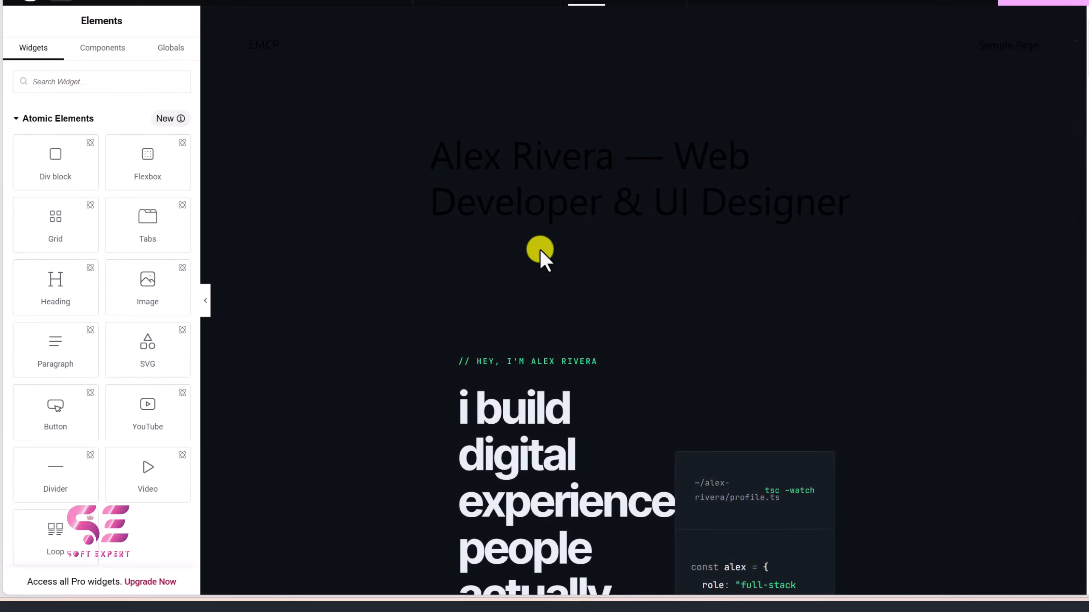
{"action": "scroll", "coordinate": [650, 287], "scroll_direction": "down", "scroll_amount": 2}
{"action": "scroll", "coordinate": [645, 310], "scroll_direction": "up", "scroll_amount": 2}
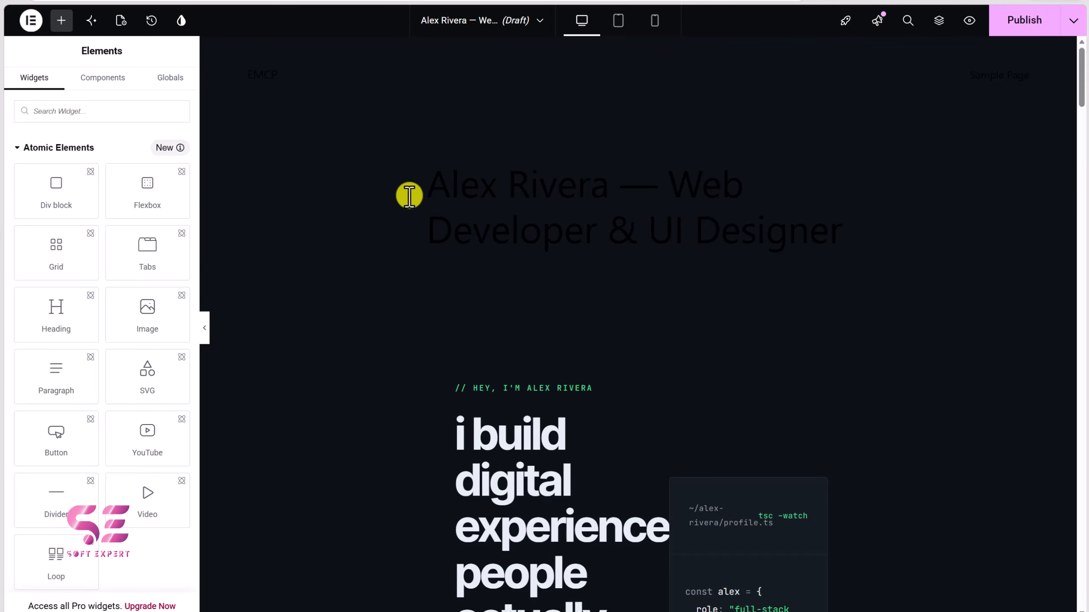
- Set the portfolio page's layout to Elementor Full Width and look over its hero and stack sections
{"action": "left_click", "coordinate": [117, 19]}
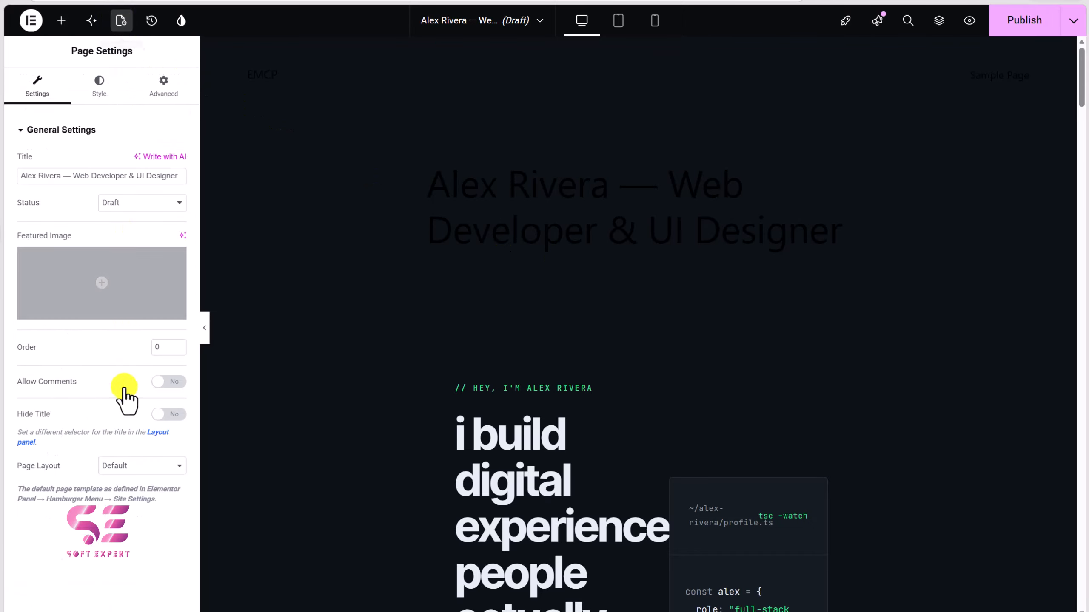
{"action": "left_click", "coordinate": [117, 466]}
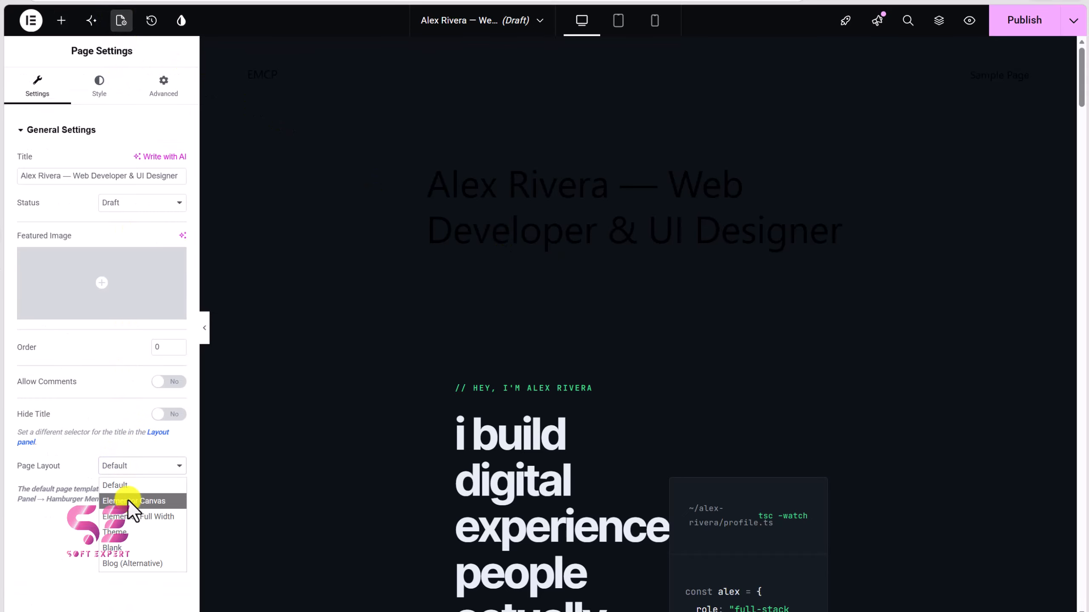
{"action": "left_click", "coordinate": [130, 517]}
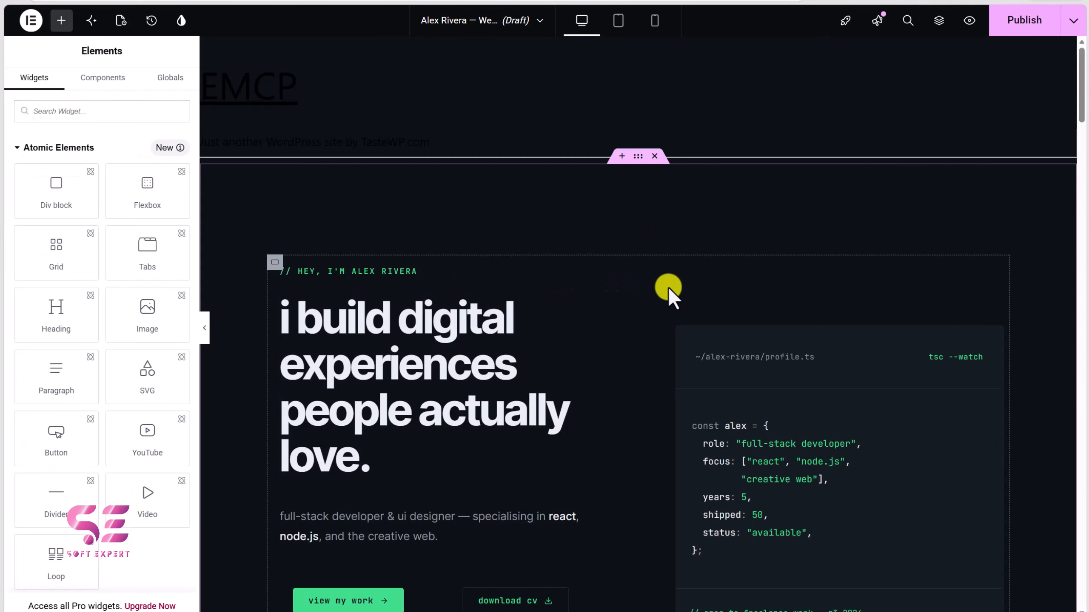
{"action": "scroll", "coordinate": [668, 286], "scroll_direction": "down", "scroll_amount": 15}
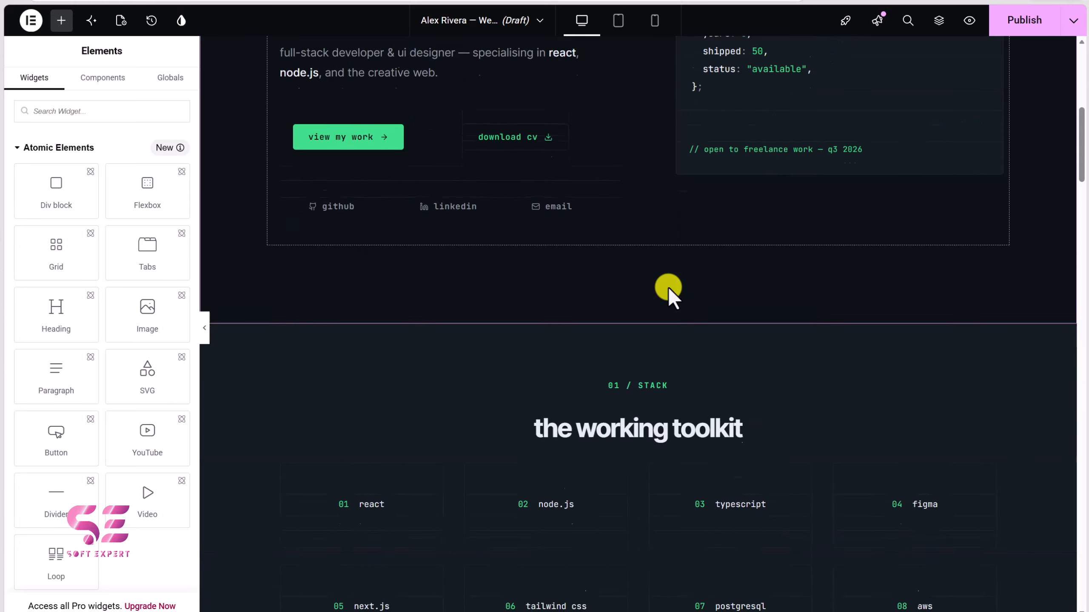
- Look over the portfolio page's selected work, services, about, testimonials, contact and footer sections
{"action": "scroll", "coordinate": [578, 219], "scroll_direction": "down", "scroll_amount": 10}
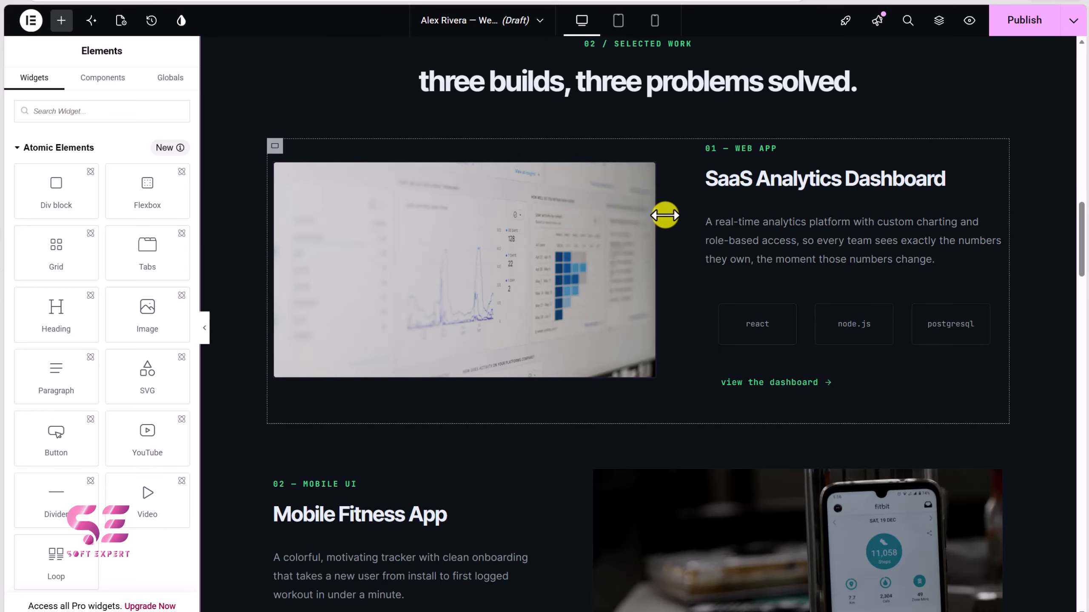
{"action": "scroll", "coordinate": [664, 214], "scroll_direction": "down", "scroll_amount": 5}
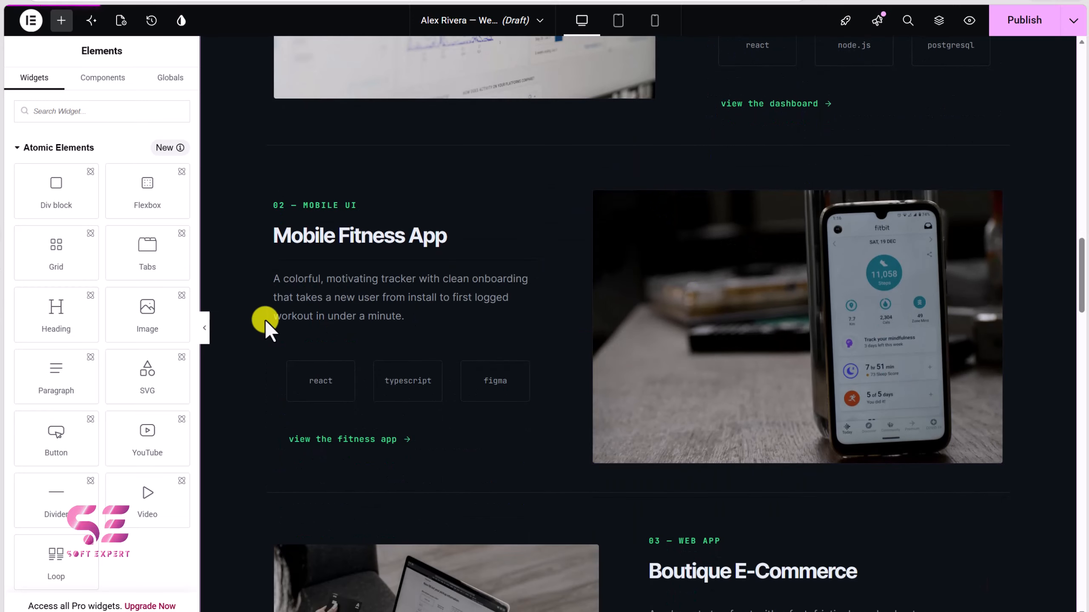
{"action": "scroll", "coordinate": [264, 318], "scroll_direction": "down", "scroll_amount": 5}
{"action": "scroll", "coordinate": [264, 318], "scroll_direction": "down", "scroll_amount": 5}
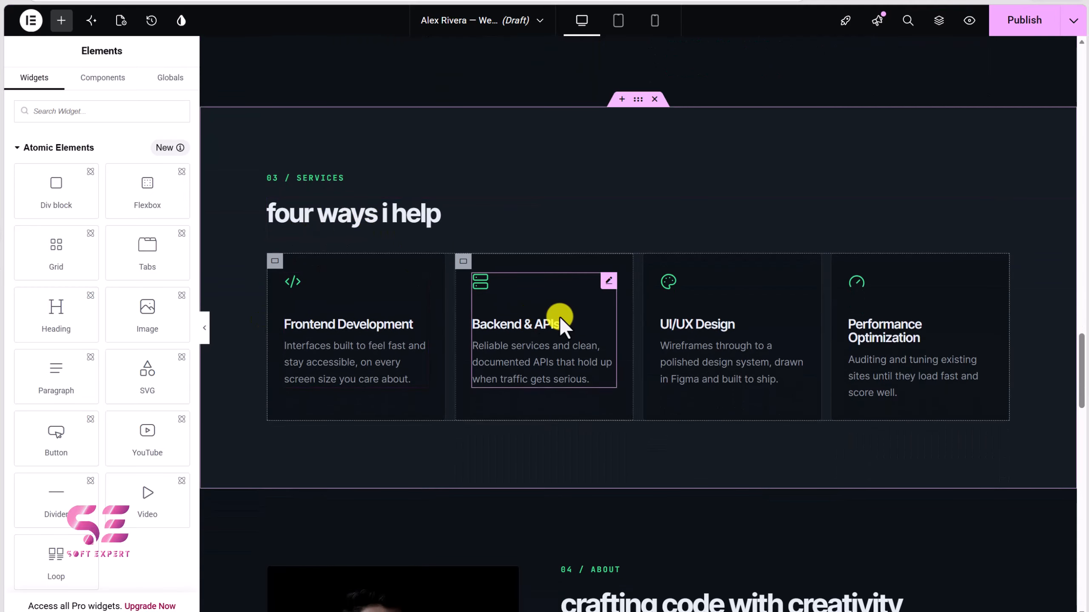
{"action": "scroll", "coordinate": [559, 316], "scroll_direction": "down", "scroll_amount": 5}
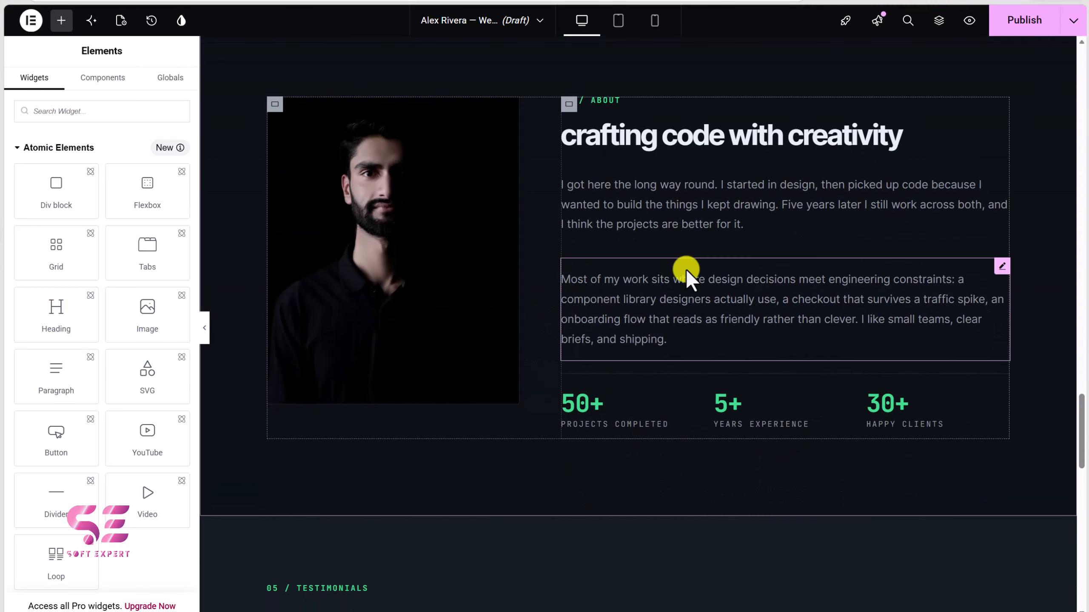
{"action": "scroll", "coordinate": [686, 269], "scroll_direction": "down", "scroll_amount": 5}
{"action": "scroll", "coordinate": [686, 269], "scroll_direction": "down", "scroll_amount": 10}
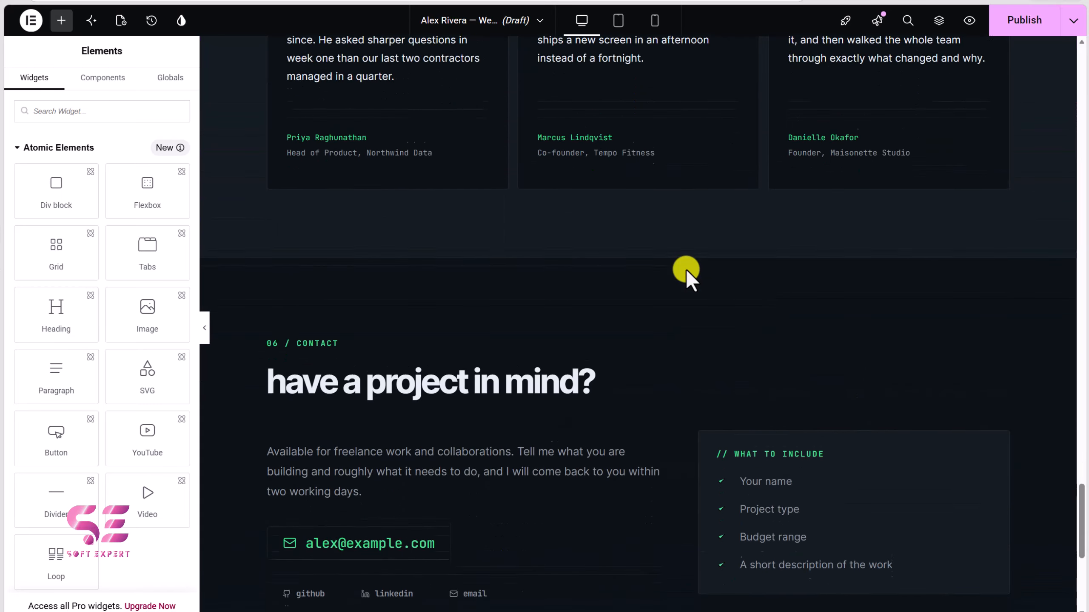
{"action": "scroll", "coordinate": [611, 371], "scroll_direction": "up", "scroll_amount": 1}
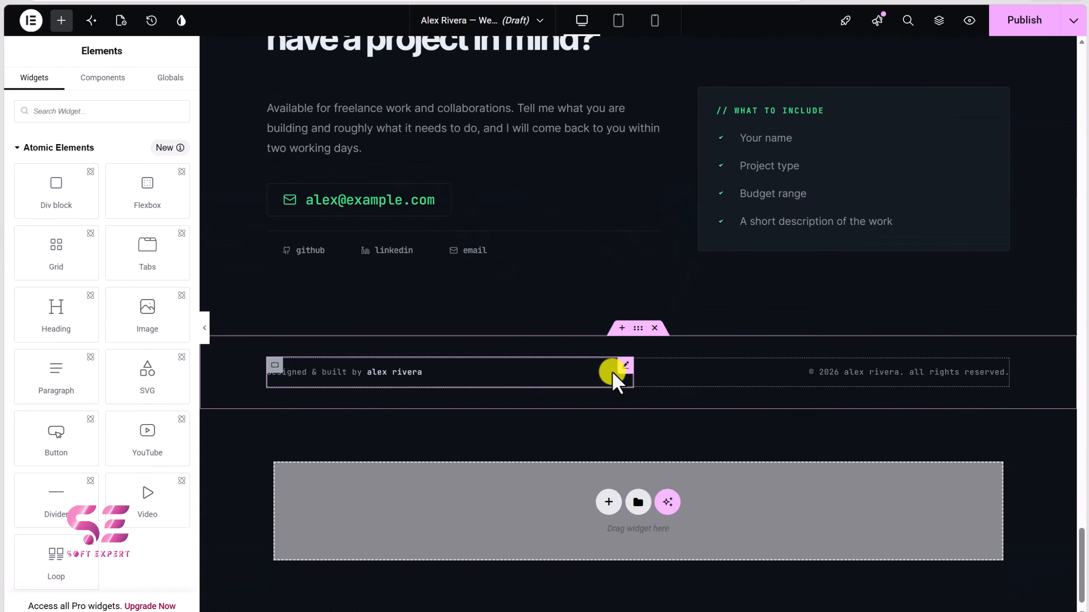
{"action": "scroll", "coordinate": [612, 371], "scroll_direction": "up", "scroll_amount": 5}
{"action": "scroll", "coordinate": [612, 370], "scroll_direction": "up", "scroll_amount": 8}
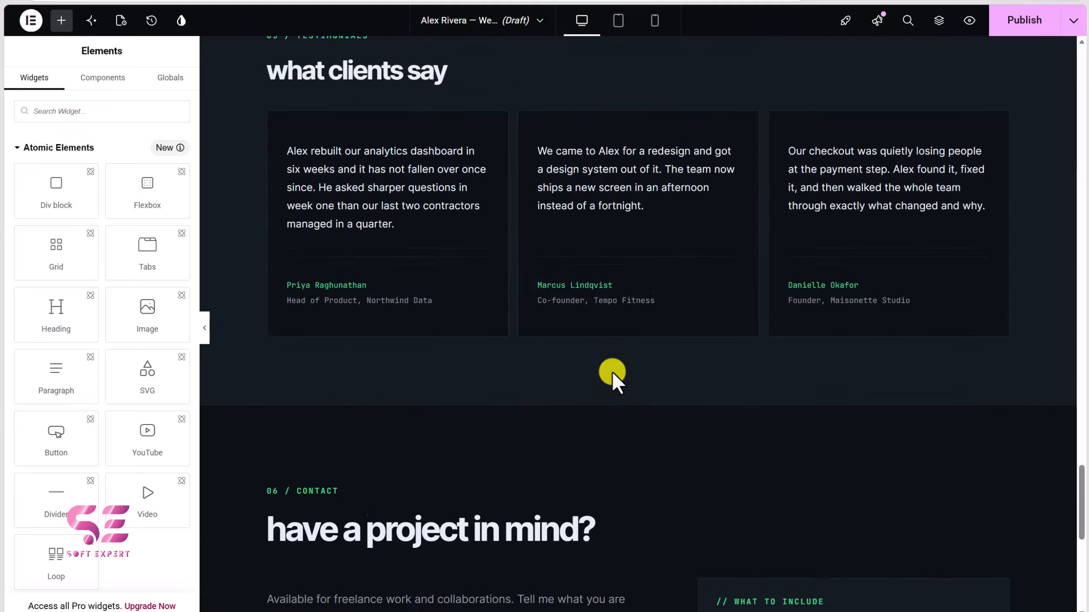
{"action": "scroll", "coordinate": [611, 371], "scroll_direction": "up", "scroll_amount": 10}
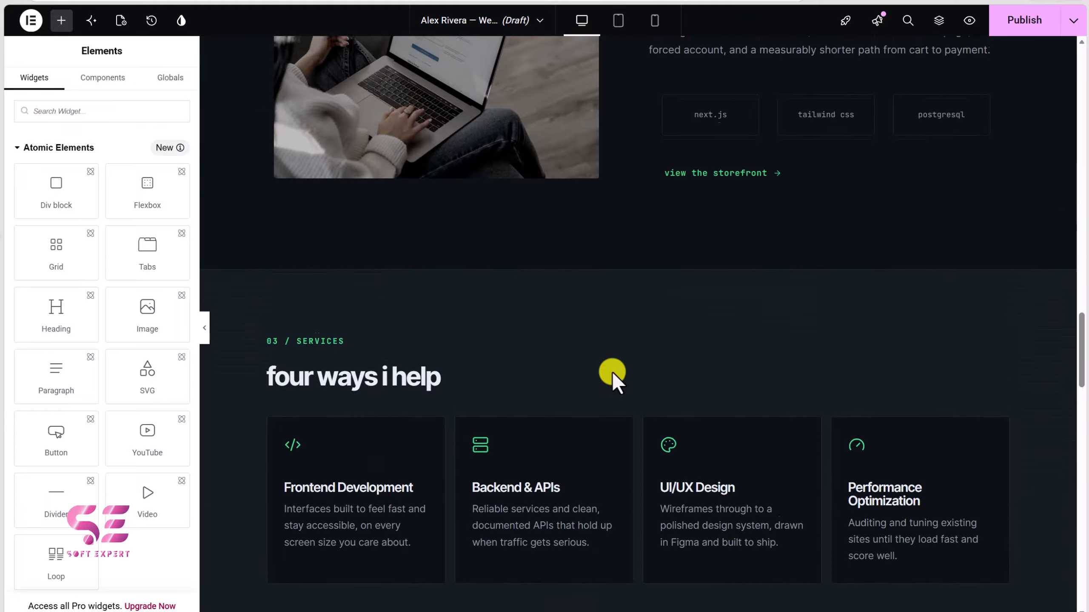
{"action": "scroll", "coordinate": [612, 371], "scroll_direction": "down", "scroll_amount": 2}
- Inspect the hero section's container layout and the style settings of its main heading and greeting line, including the heading's typography
{"action": "scroll", "coordinate": [479, 274], "scroll_direction": "up", "scroll_amount": 15}
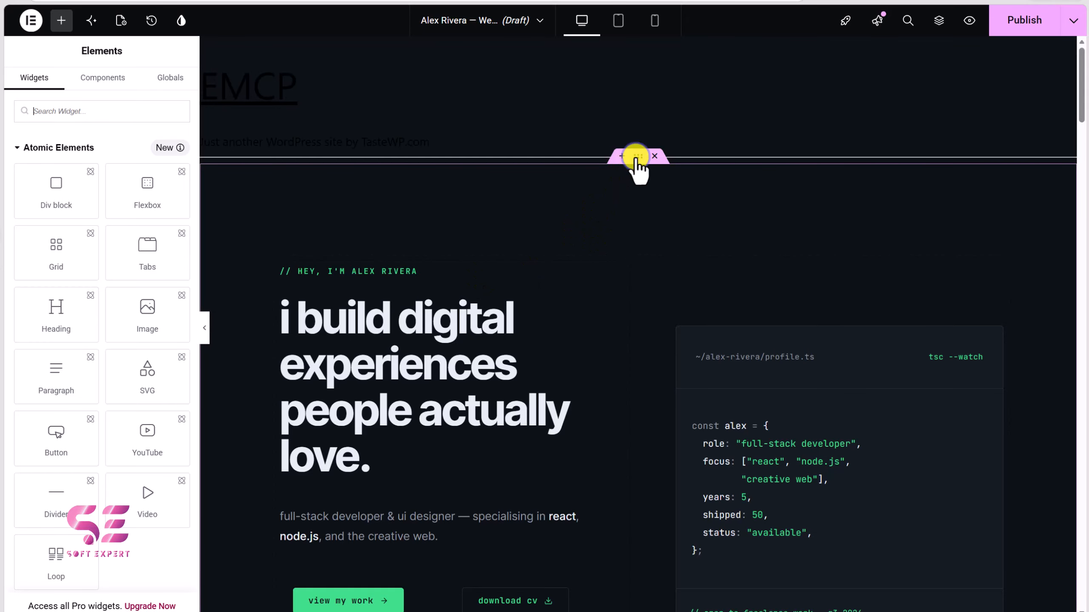
{"action": "left_click", "coordinate": [637, 157]}
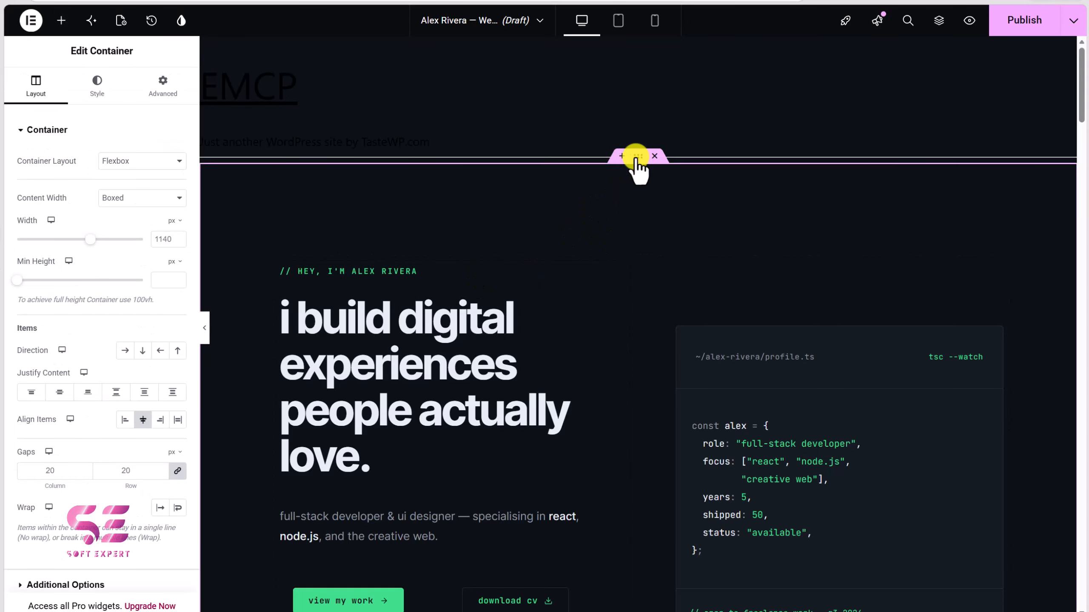
{"action": "left_click", "coordinate": [380, 316]}
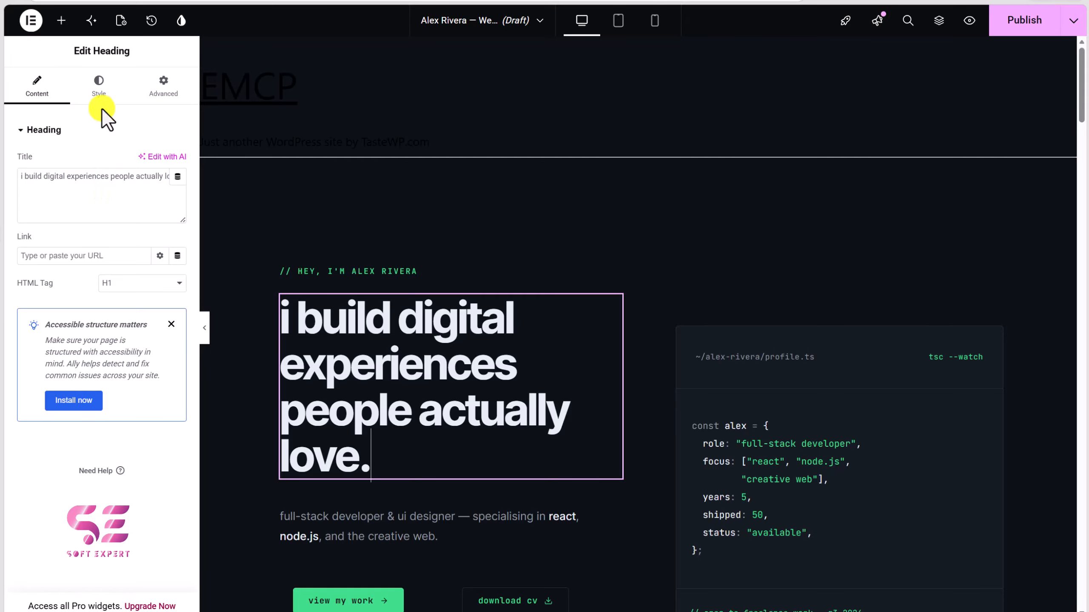
{"action": "left_click", "coordinate": [101, 86]}
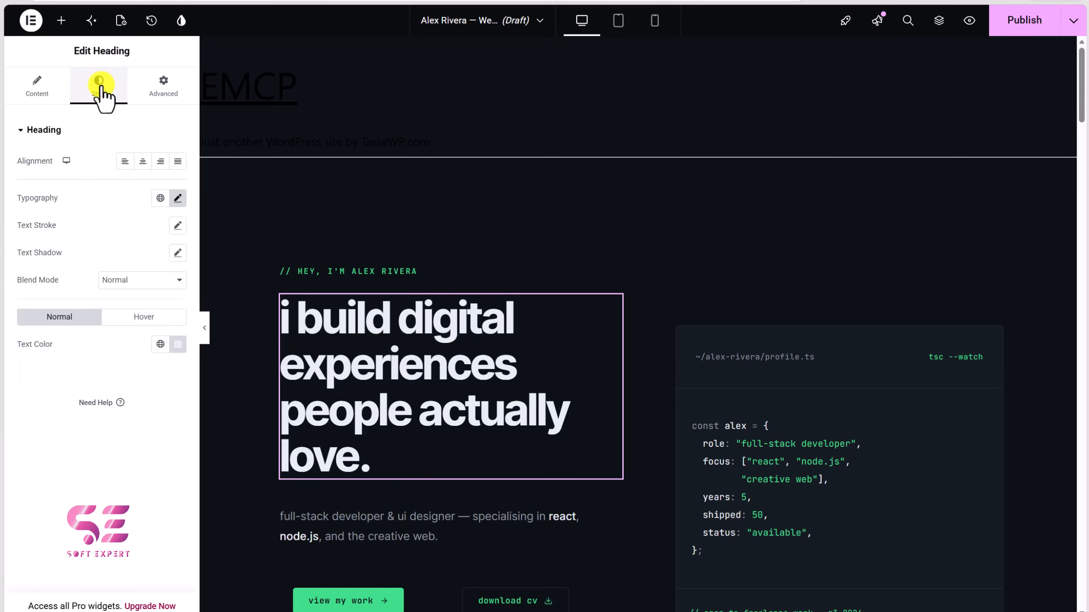
{"action": "left_click", "coordinate": [179, 199]}
{"action": "left_click", "coordinate": [128, 202]}
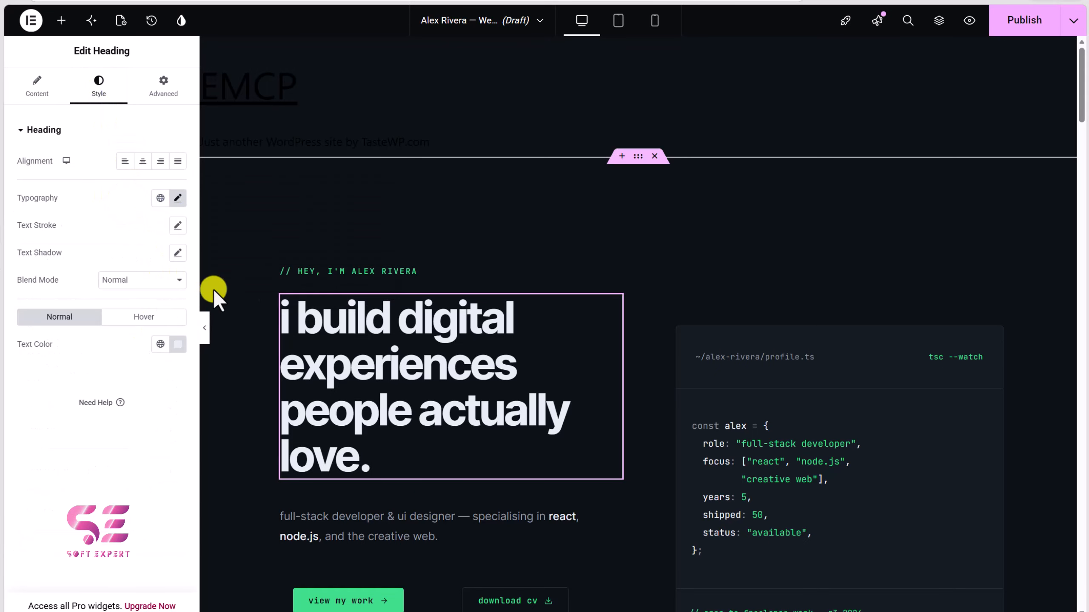
{"action": "left_click", "coordinate": [326, 272]}
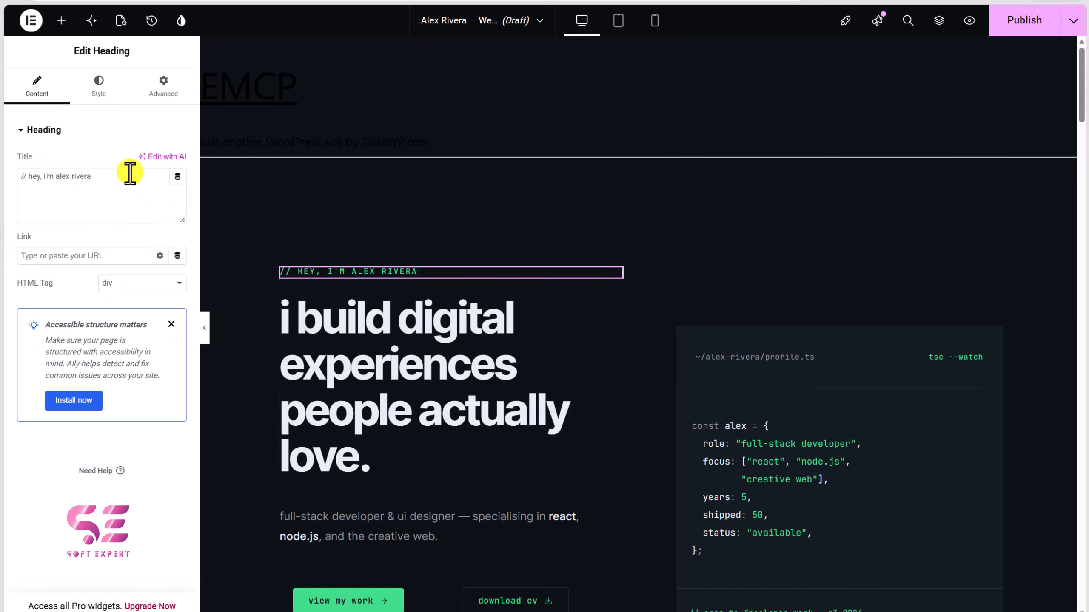
{"action": "left_click", "coordinate": [111, 83]}
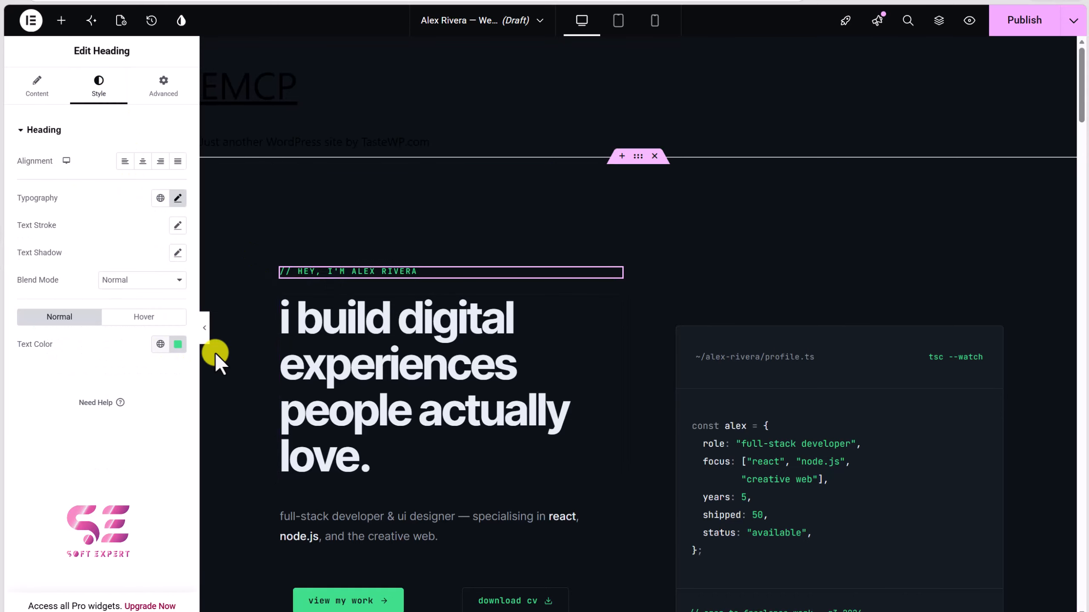
- Inspect the settings of the hero's text column container, its intro paragraph and the "view my work" button
{"action": "scroll", "coordinate": [579, 317], "scroll_direction": "down", "scroll_amount": 4}
{"action": "scroll", "coordinate": [386, 223], "scroll_direction": "up", "scroll_amount": 2}
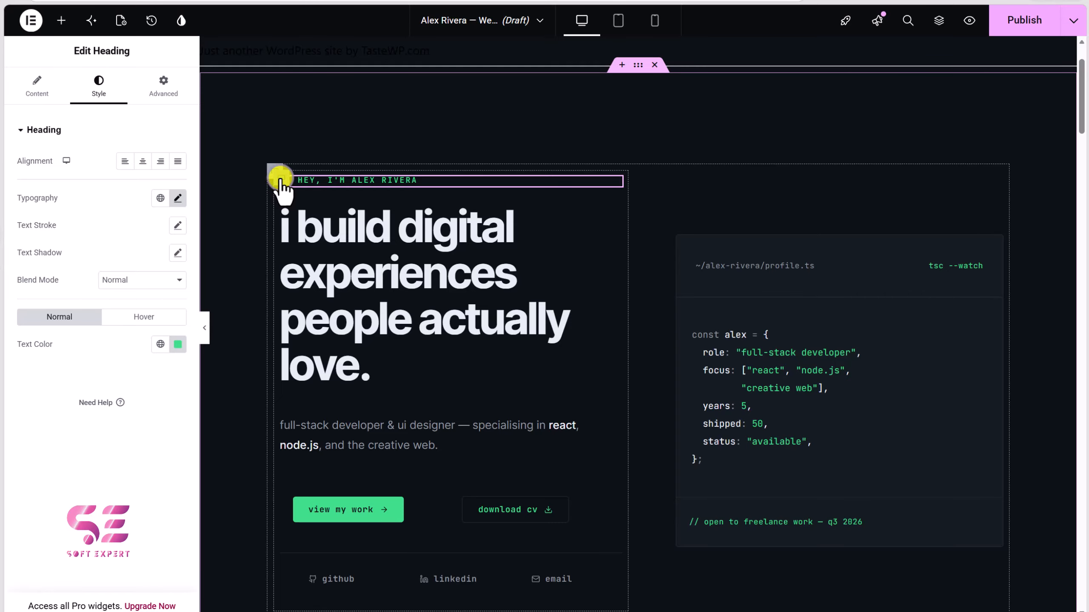
{"action": "left_click", "coordinate": [279, 180]}
{"action": "scroll", "coordinate": [660, 327], "scroll_direction": "down", "scroll_amount": 2}
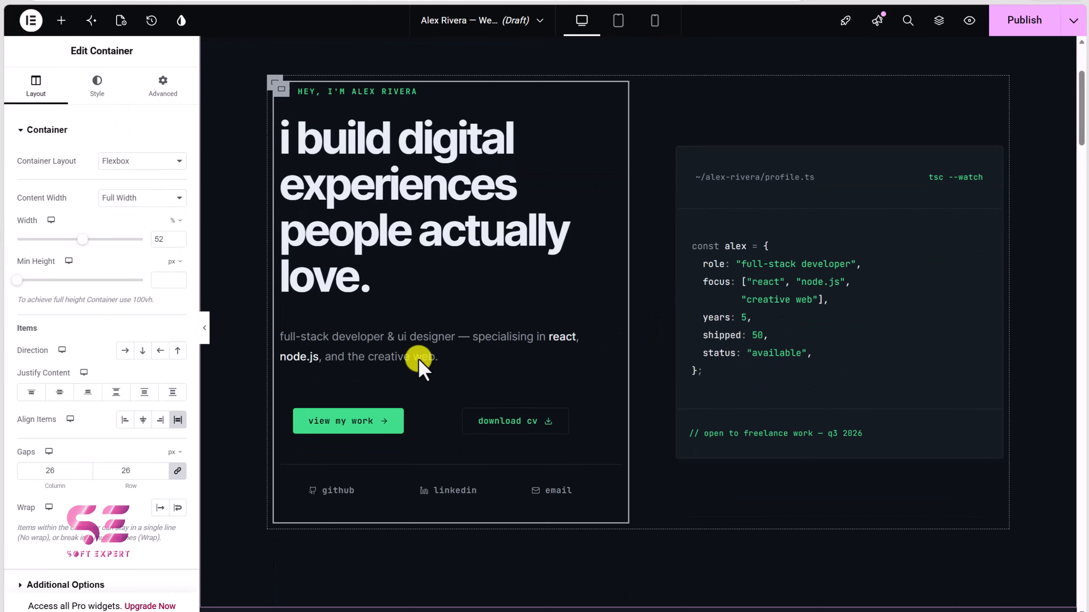
{"action": "left_click", "coordinate": [392, 357]}
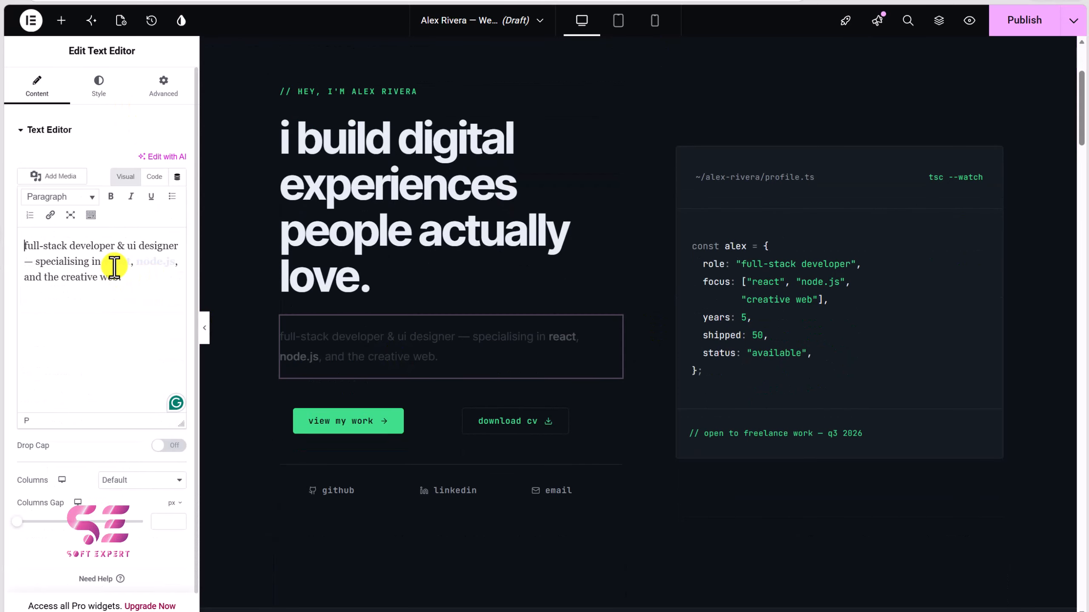
{"action": "left_click", "coordinate": [371, 418]}
- Inspect the editable text of the stack section's typescript item and the hero's profile code card, ending on the main heading's style settings
{"action": "scroll", "coordinate": [377, 429], "scroll_direction": "down", "scroll_amount": 12}
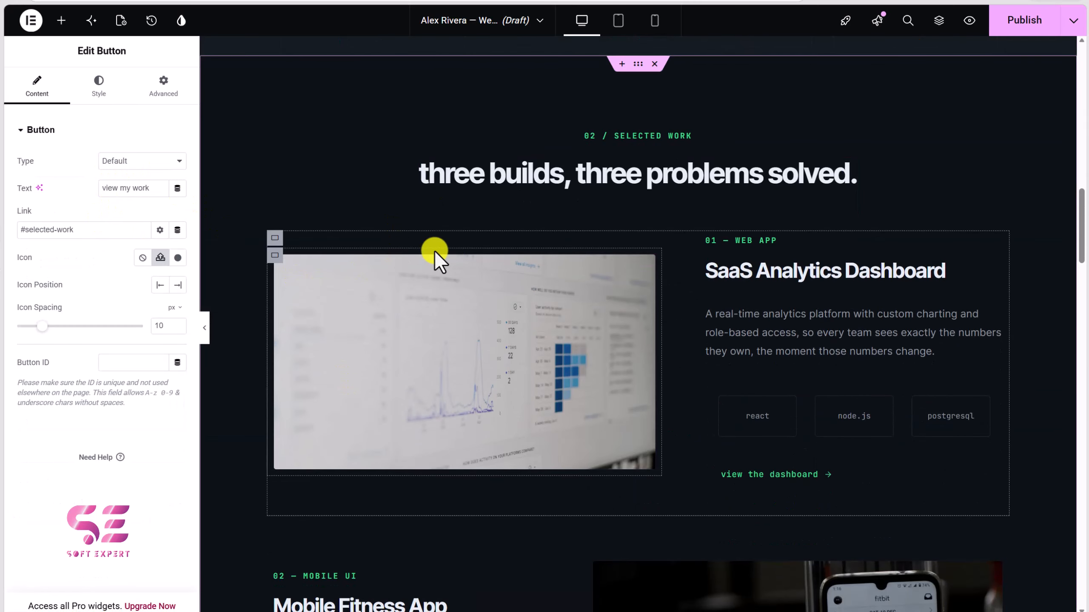
{"action": "scroll", "coordinate": [703, 300], "scroll_direction": "up", "scroll_amount": 10}
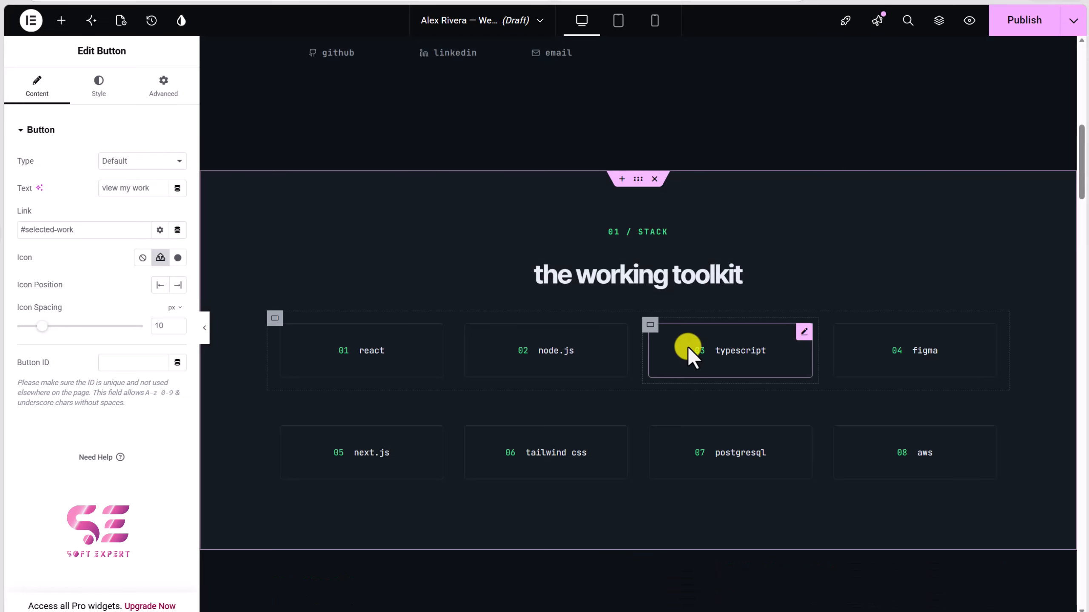
{"action": "left_click", "coordinate": [722, 354]}
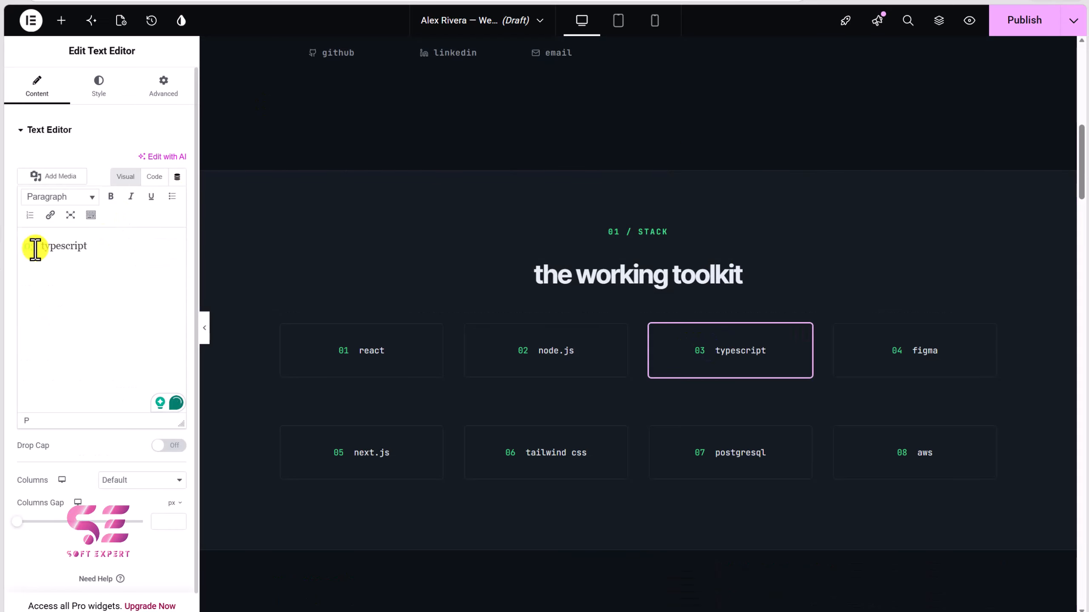
{"action": "scroll", "coordinate": [569, 349], "scroll_direction": "up", "scroll_amount": 8}
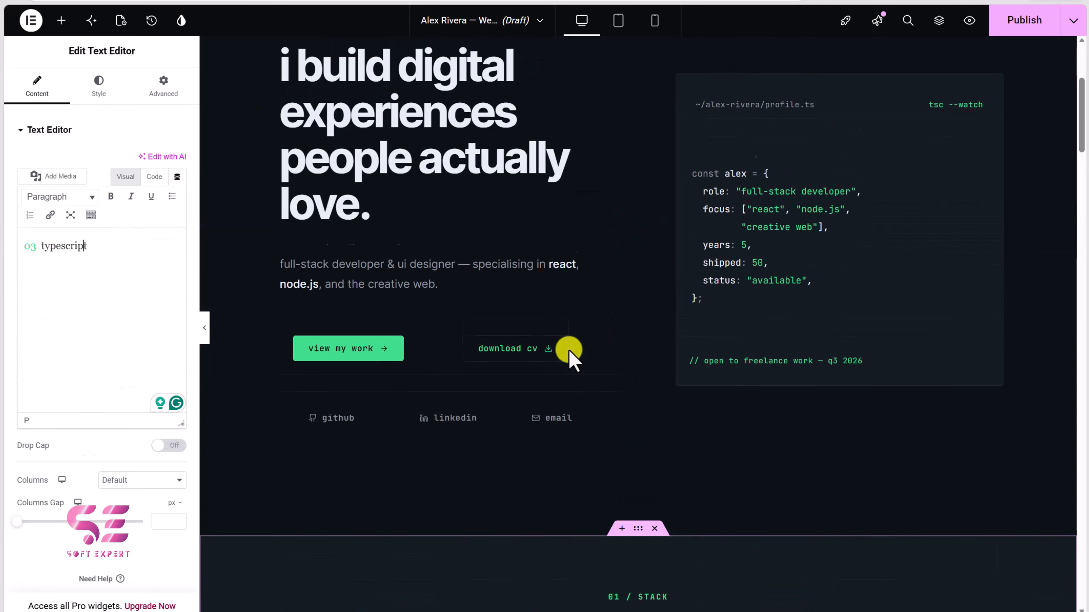
{"action": "left_click", "coordinate": [757, 198]}
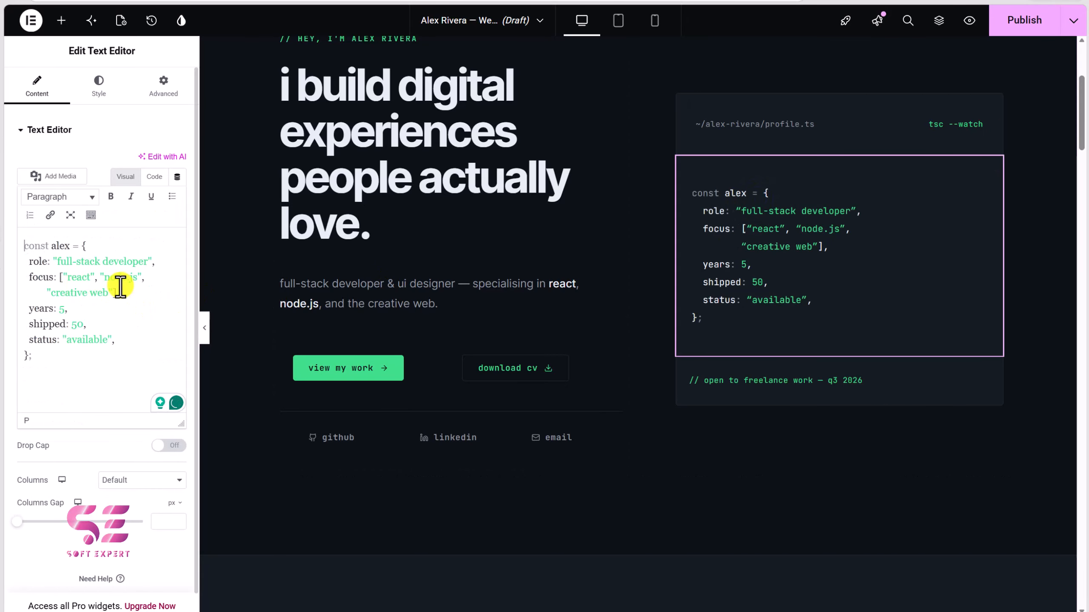
{"action": "left_click", "coordinate": [584, 124]}
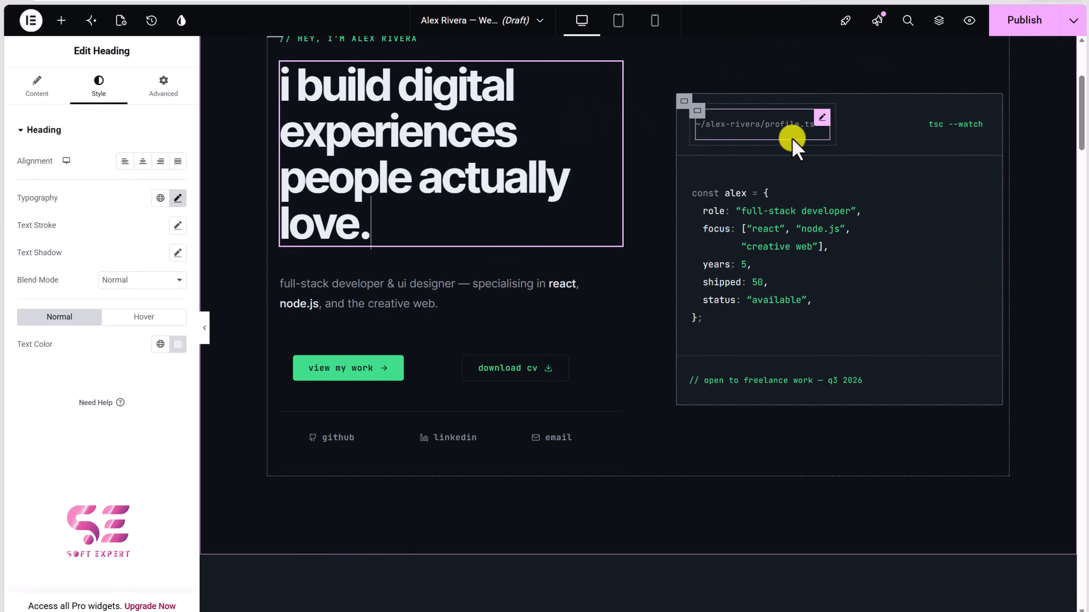
- Inspect the SaaS Analytics Dashboard image settings in selected work and the Frontend Development icon box in services
{"action": "scroll", "coordinate": [791, 137], "scroll_direction": "down", "scroll_amount": 5}
{"action": "scroll", "coordinate": [791, 137], "scroll_direction": "down", "scroll_amount": 10}
{"action": "scroll", "coordinate": [534, 256], "scroll_direction": "up", "scroll_amount": 1}
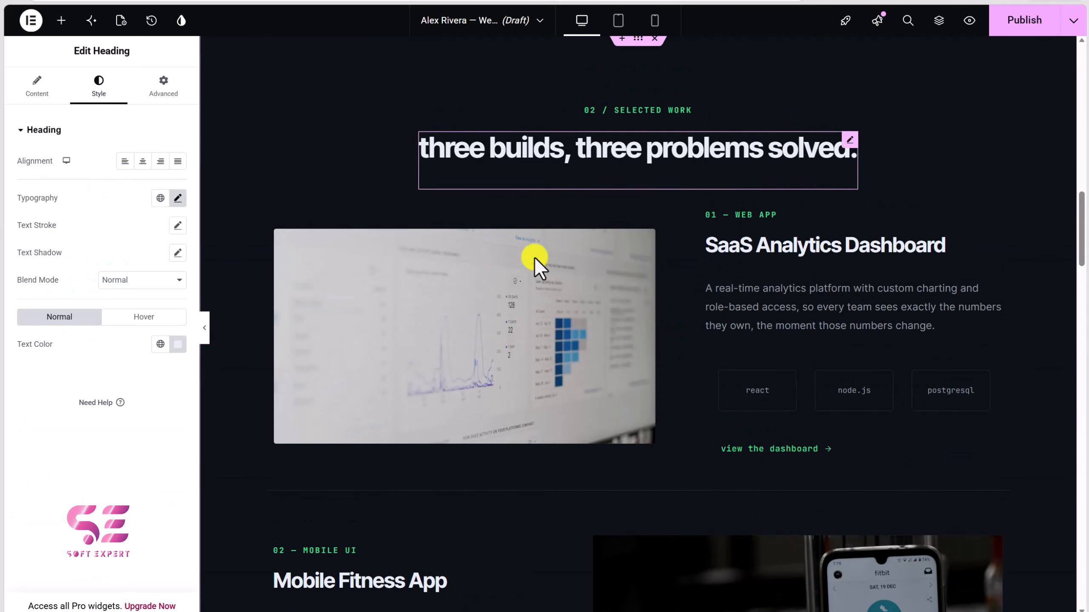
{"action": "left_click", "coordinate": [502, 265]}
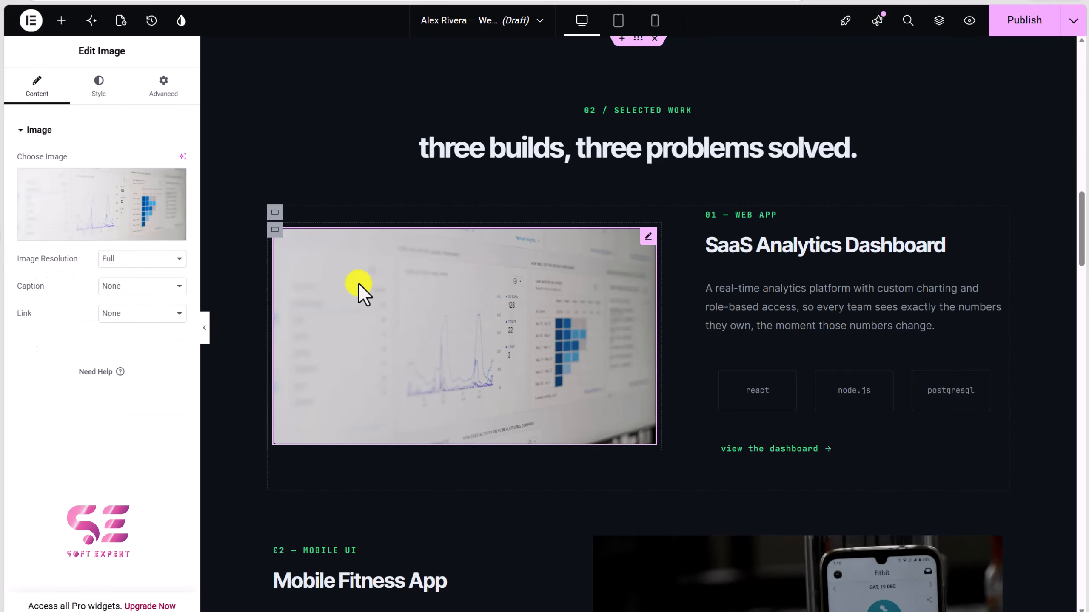
{"action": "scroll", "coordinate": [390, 247], "scroll_direction": "down", "scroll_amount": 10}
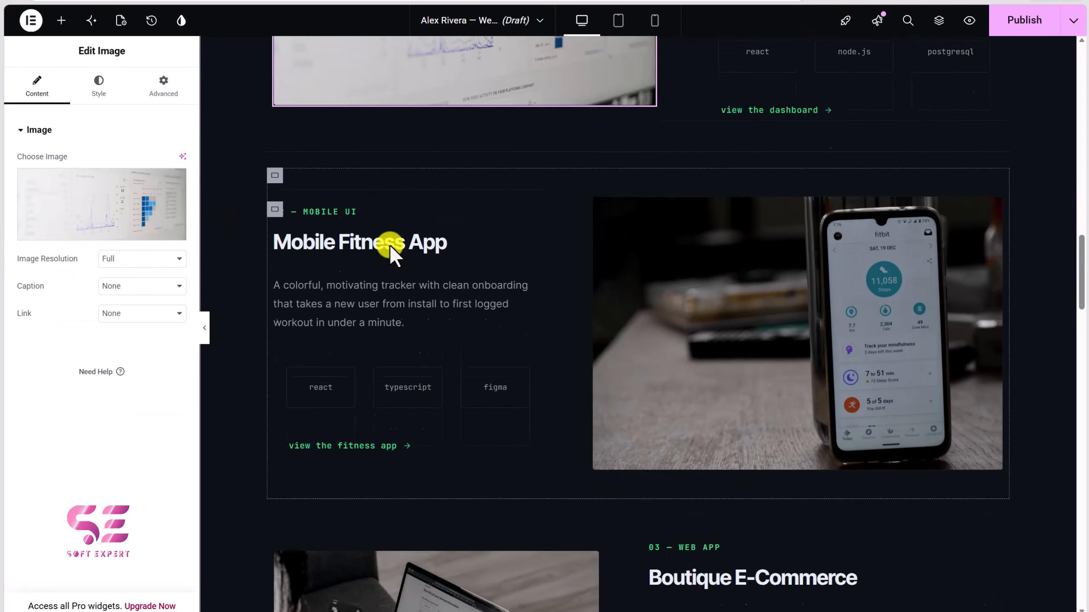
{"action": "scroll", "coordinate": [390, 248], "scroll_direction": "down", "scroll_amount": 10}
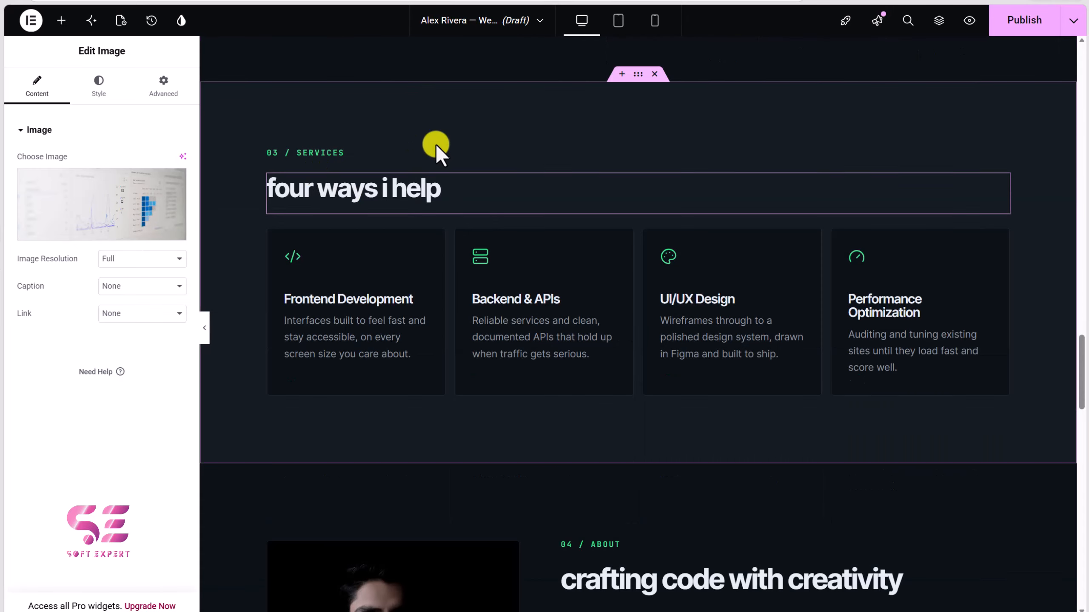
{"action": "left_click", "coordinate": [306, 257]}
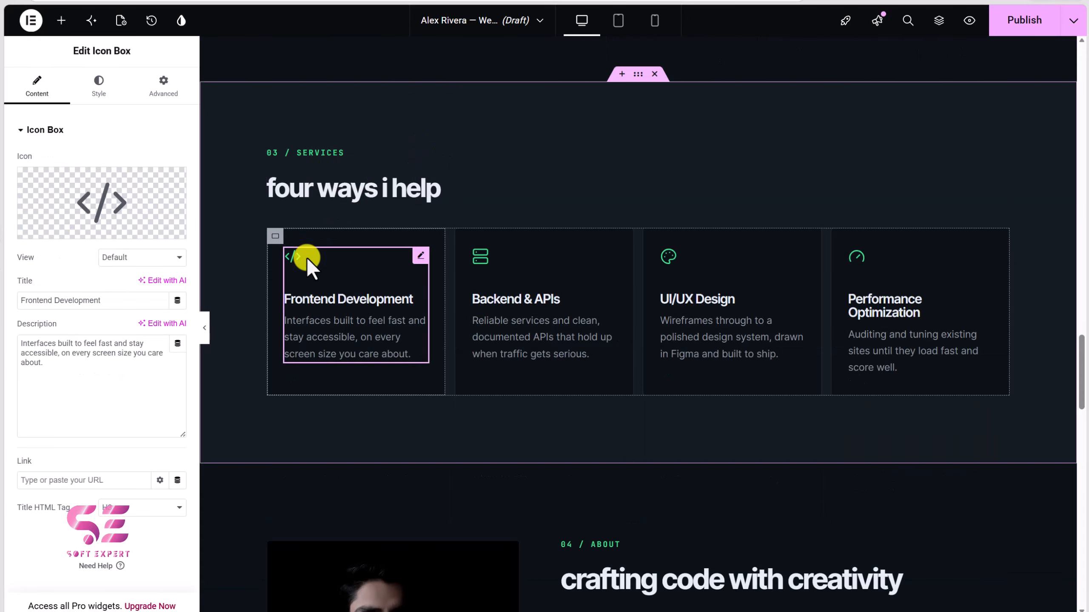
- Inspect the about section's portrait image settings and the editable text of its second paragraph
{"action": "scroll", "coordinate": [422, 326], "scroll_direction": "down", "scroll_amount": 5}
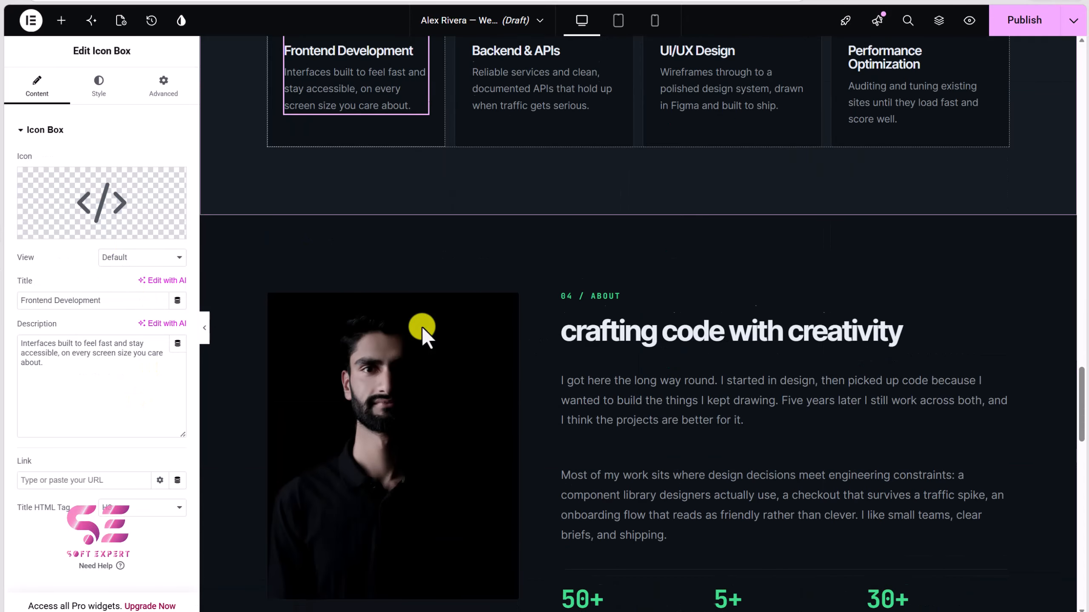
{"action": "scroll", "coordinate": [422, 325], "scroll_direction": "down", "scroll_amount": 2}
{"action": "left_click", "coordinate": [453, 239]}
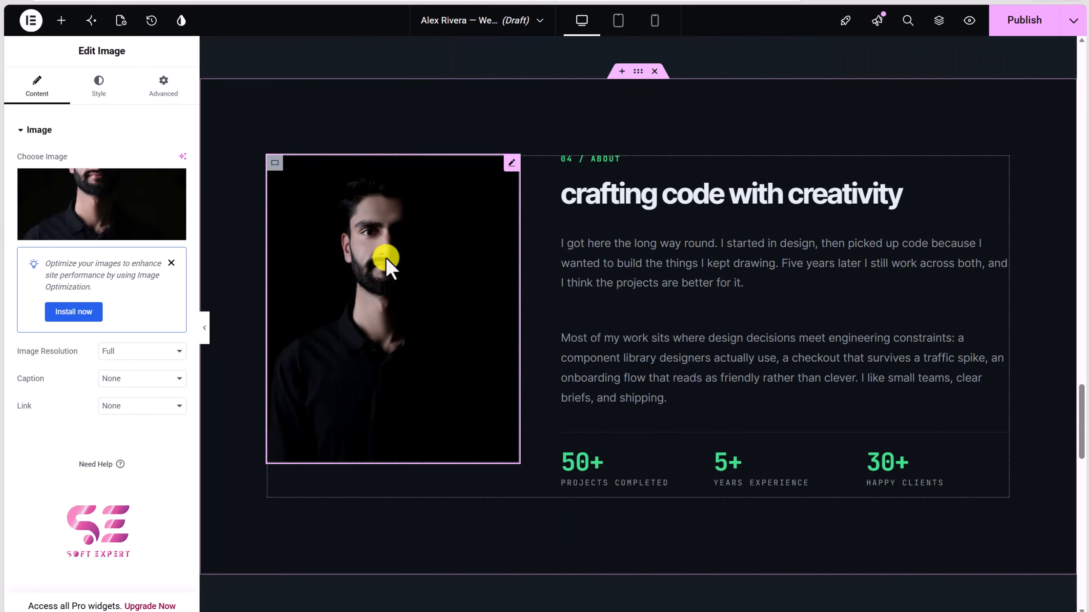
{"action": "left_click", "coordinate": [609, 356]}
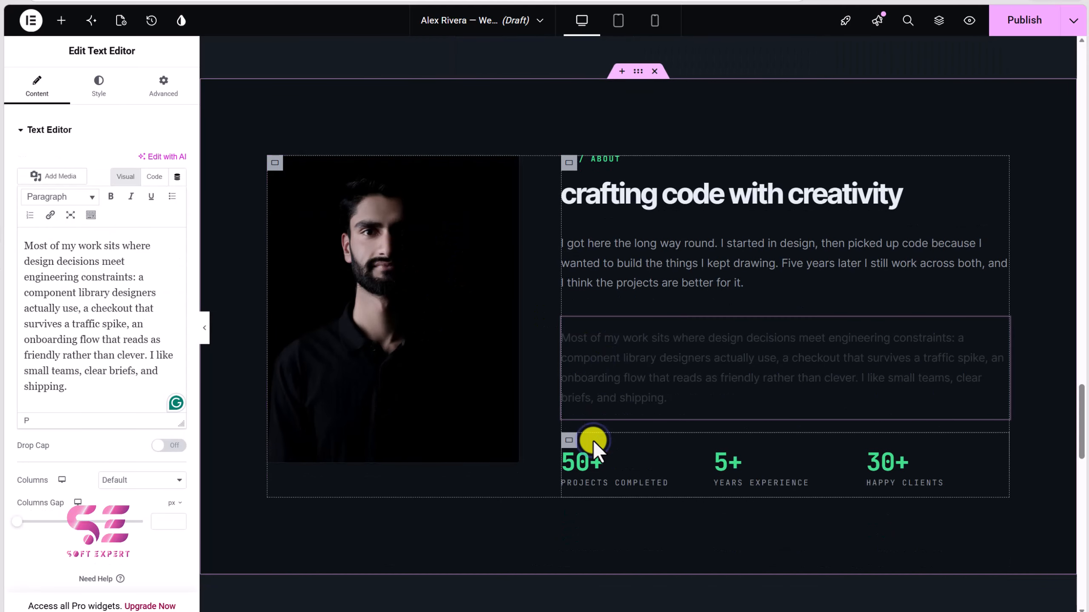
- Return to the hero section and open its outer container's layout settings
{"action": "scroll", "coordinate": [593, 444], "scroll_direction": "up", "scroll_amount": 7}
{"action": "scroll", "coordinate": [594, 444], "scroll_direction": "up", "scroll_amount": 15}
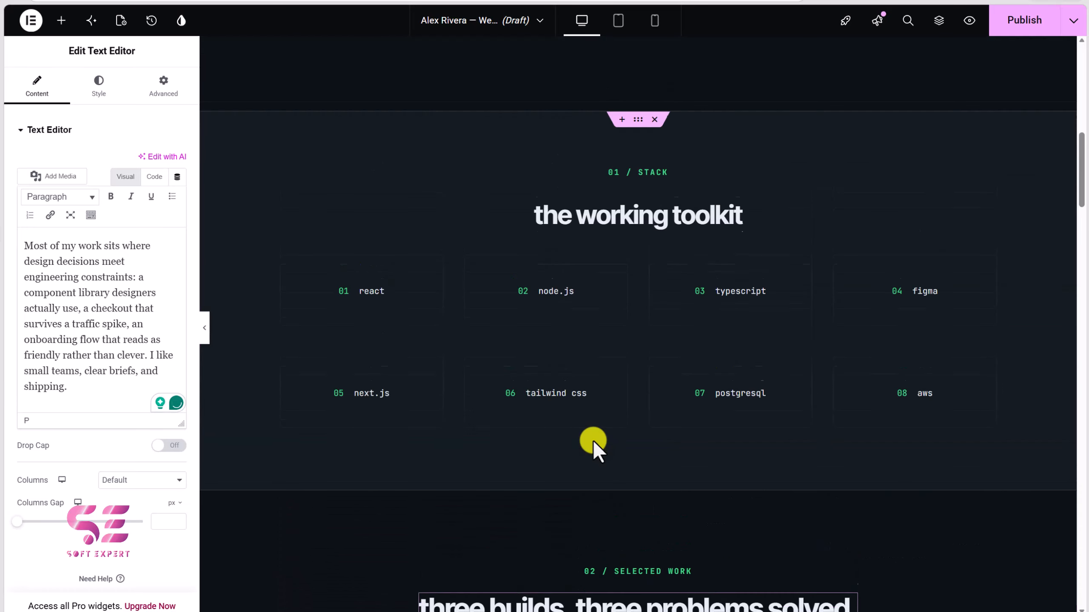
{"action": "scroll", "coordinate": [594, 444], "scroll_direction": "up", "scroll_amount": 5}
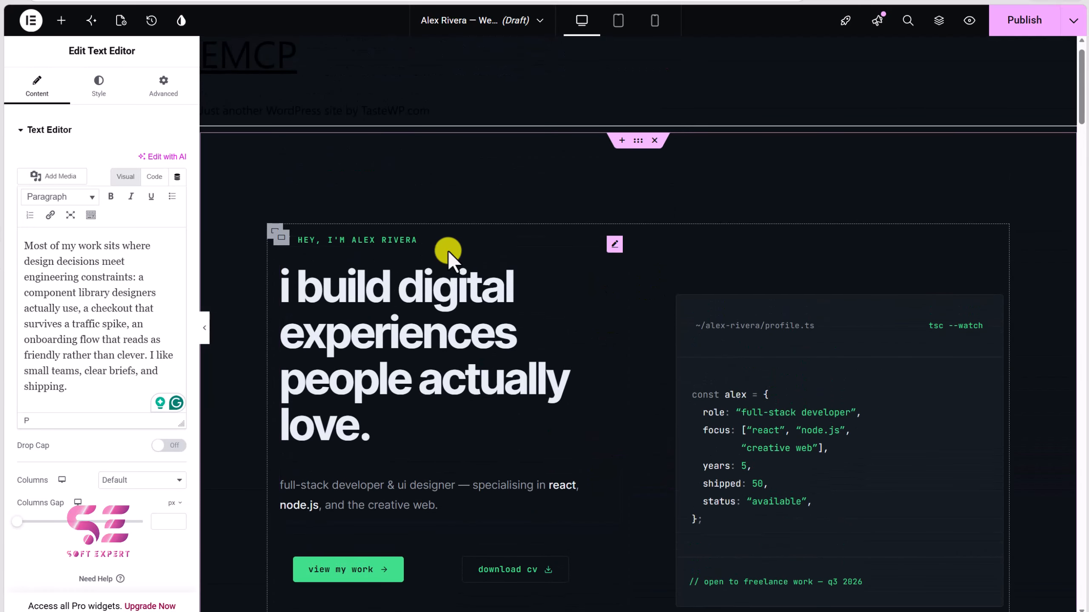
{"action": "left_click", "coordinate": [639, 141]}
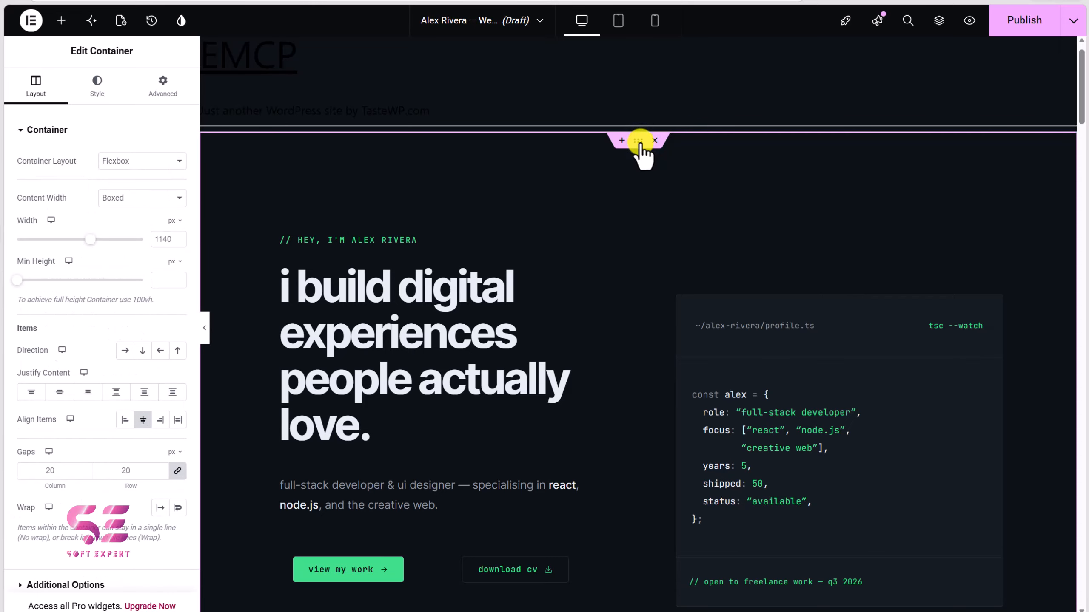
- Set the hero container's background image to the uploaded 2100 x 1080 photo of a man at a computer from Downloads
{"action": "left_click", "coordinate": [112, 103]}
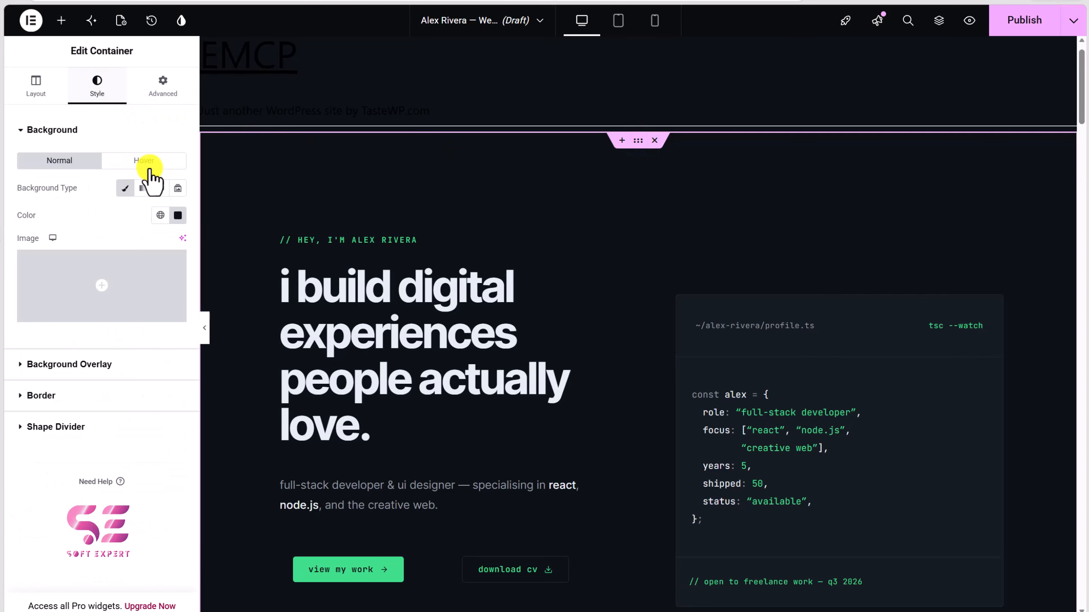
{"action": "left_click", "coordinate": [108, 278]}
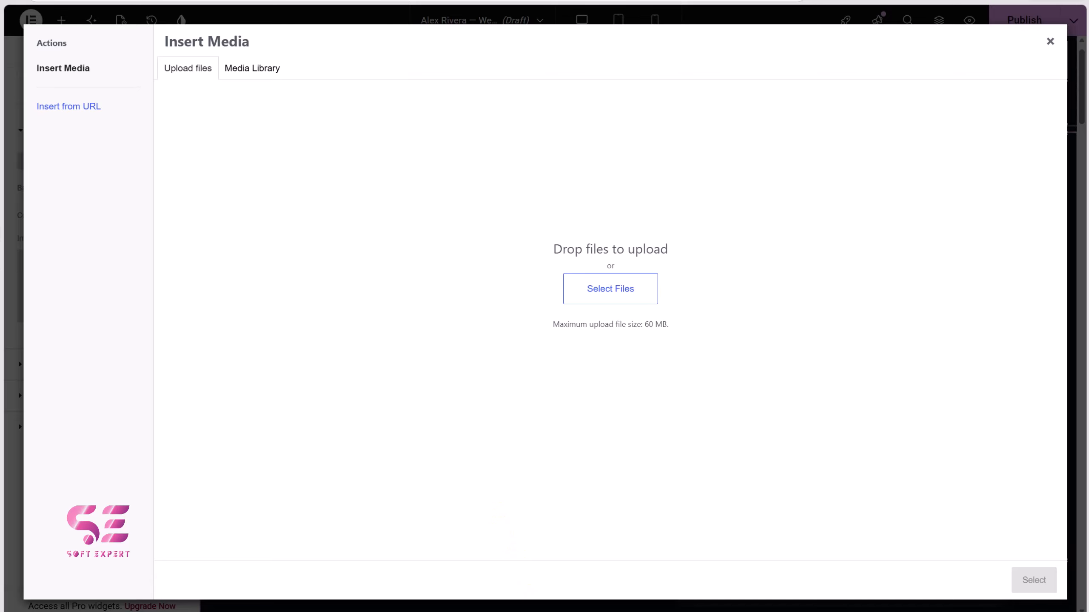
{"action": "key", "text": "alt+Tab"}
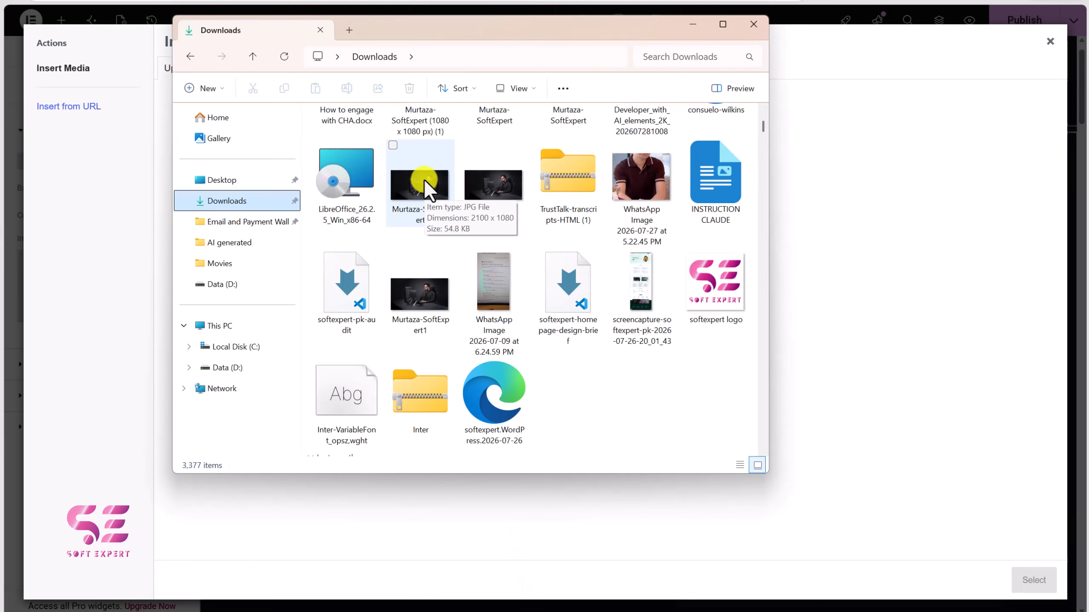
{"action": "left_click_drag", "start_coordinate": [424, 184], "coordinate": [859, 239]}
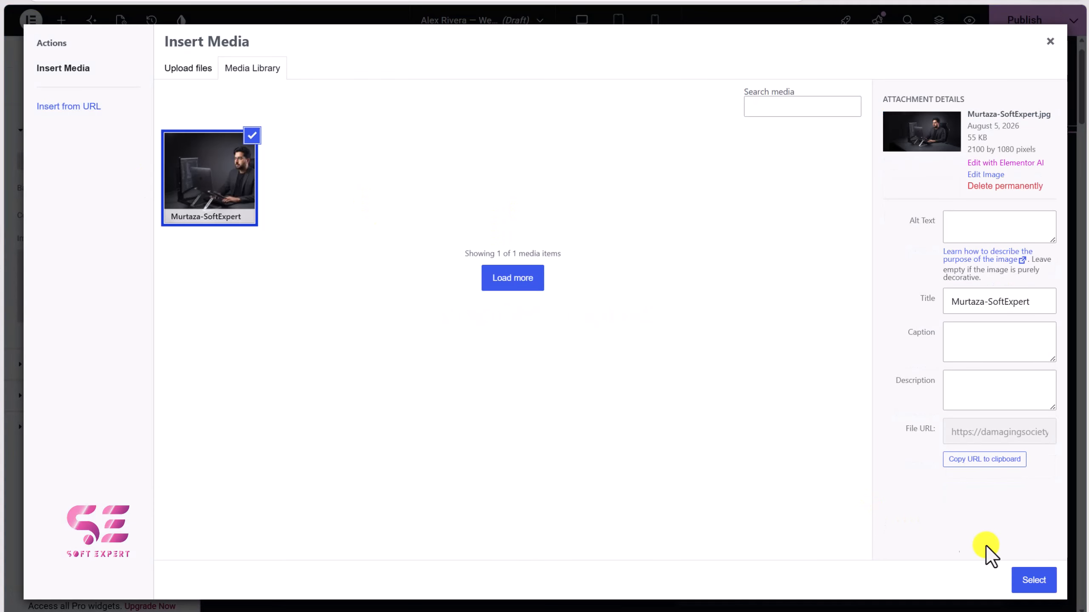
{"action": "left_click", "coordinate": [1035, 580]}
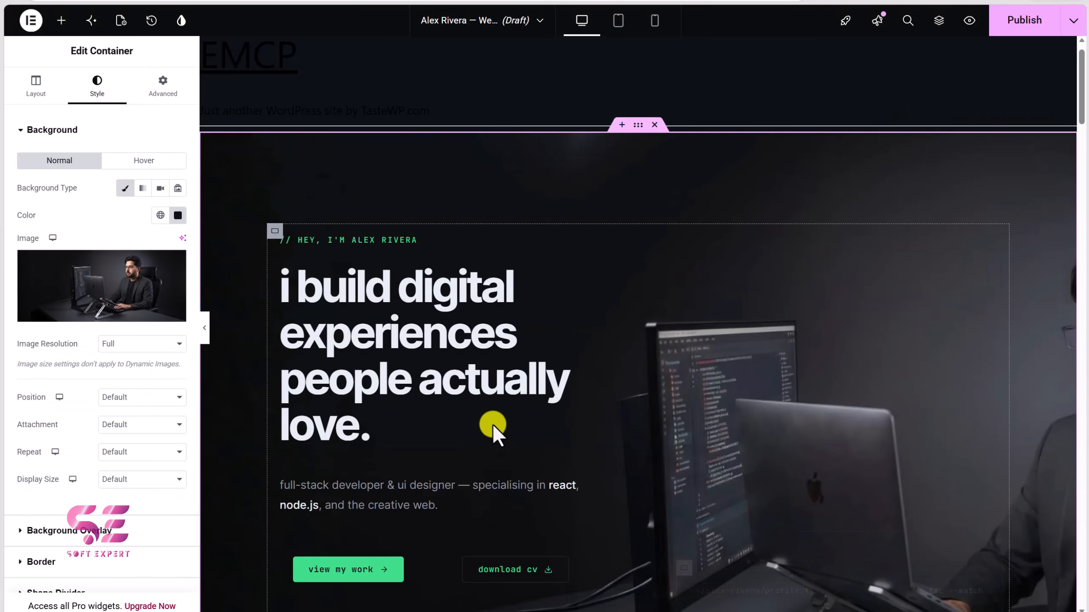
- Set the hero background image's display size to Cover and its position to Center Center
{"action": "left_click", "coordinate": [131, 452]}
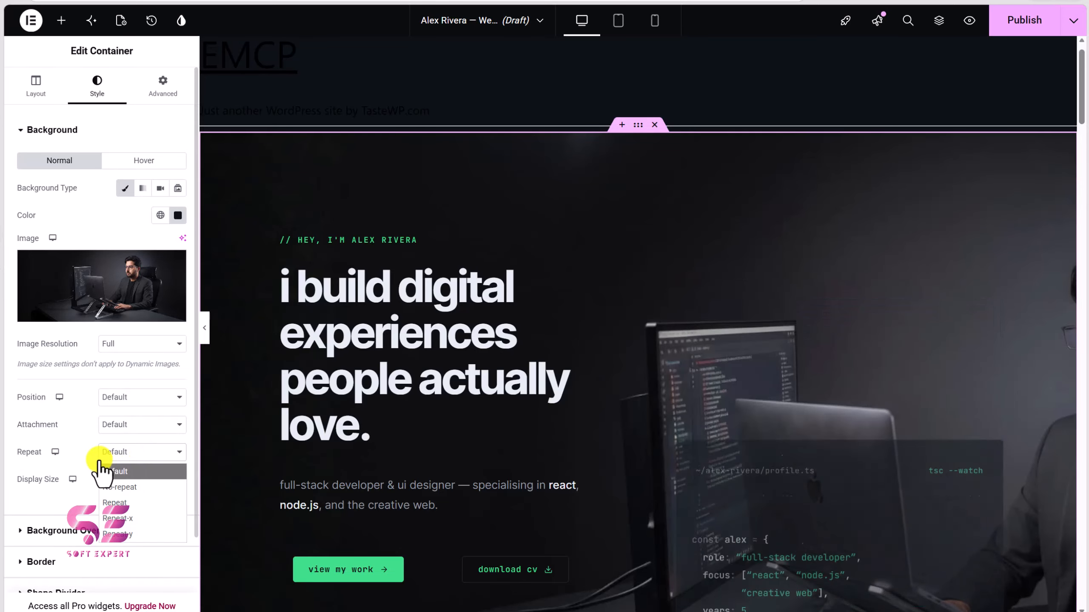
{"action": "left_click", "coordinate": [104, 474]}
{"action": "left_click", "coordinate": [119, 480]}
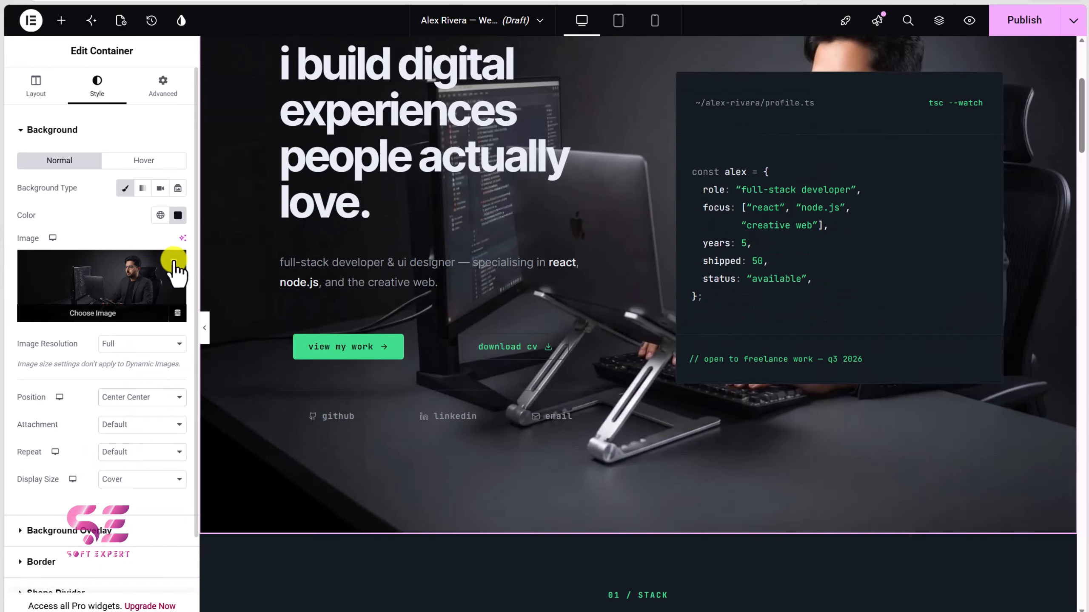
- Remove the background image from the hero container
{"action": "scroll", "coordinate": [430, 260], "scroll_direction": "down", "scroll_amount": 10}
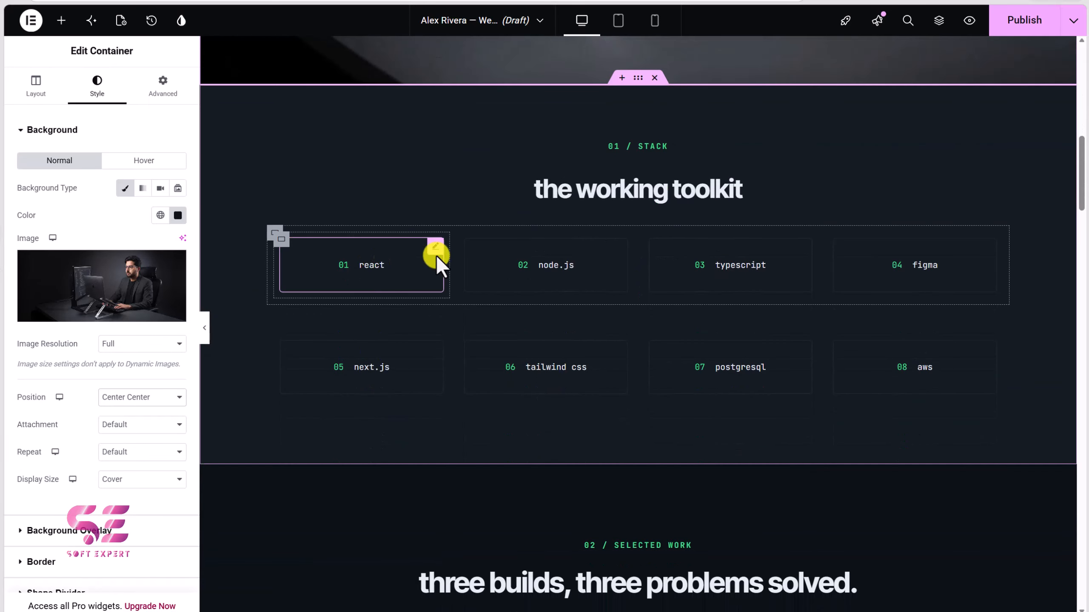
{"action": "scroll", "coordinate": [575, 249], "scroll_direction": "down", "scroll_amount": 12}
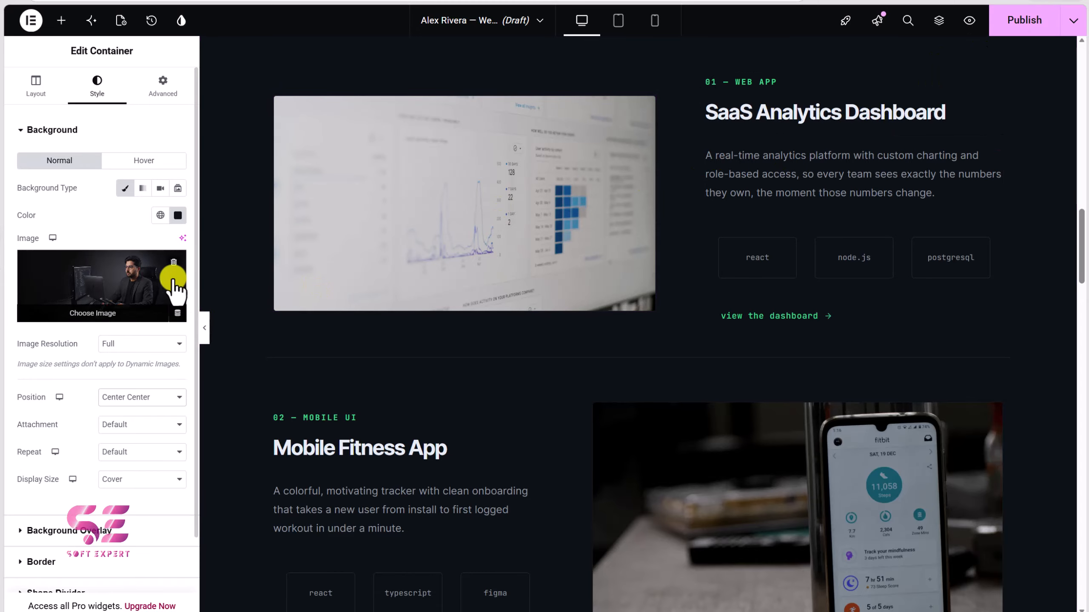
{"action": "left_click", "coordinate": [173, 262]}
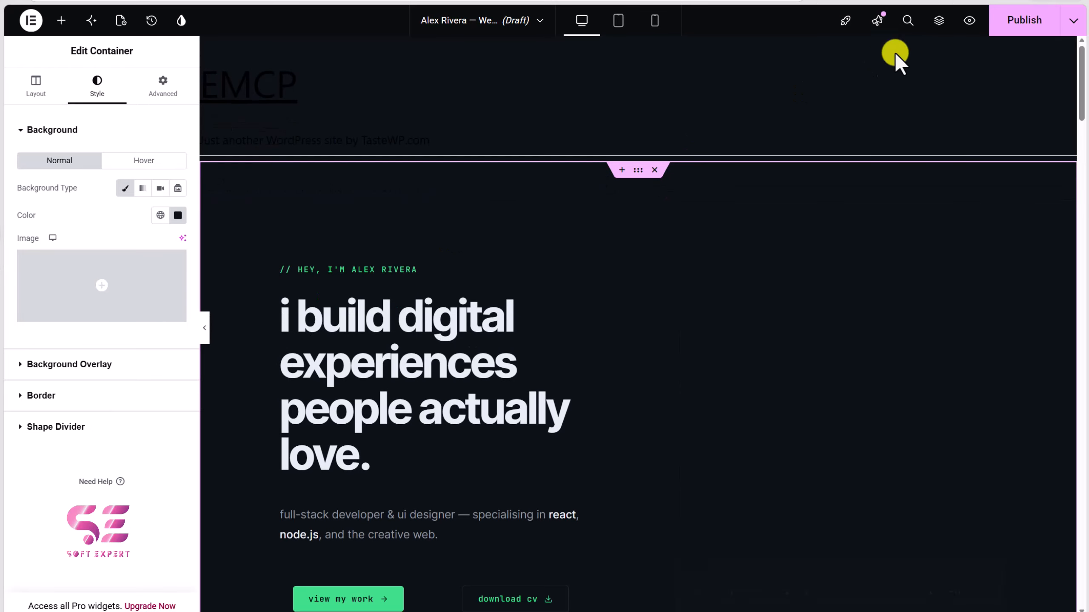
- Publish the portfolio page and view the live version from the hero down to the selected work section
{"action": "left_click", "coordinate": [1022, 21]}
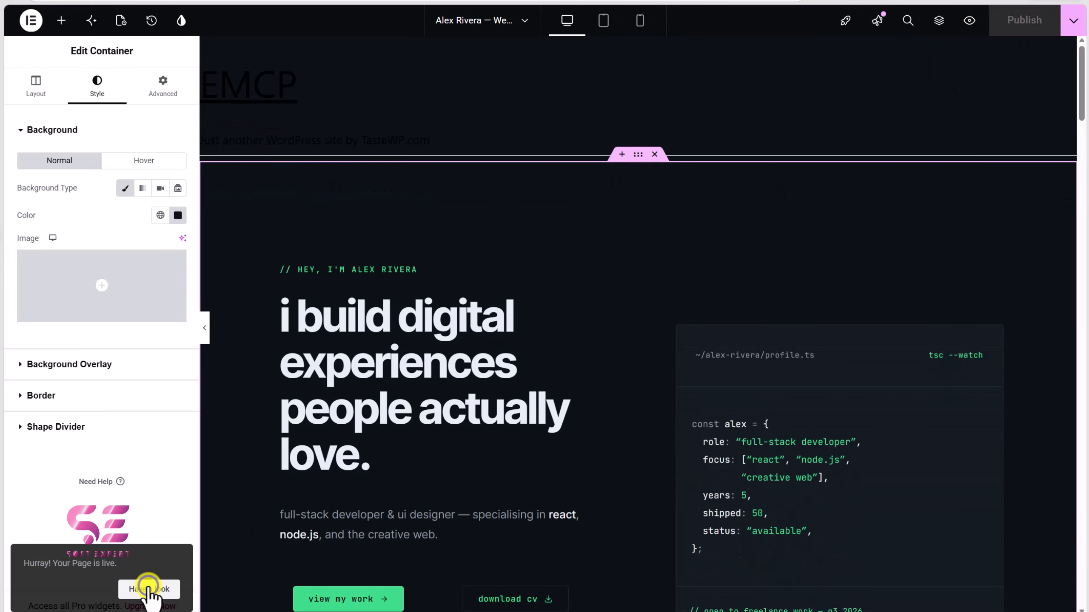
{"action": "left_click", "coordinate": [149, 589]}
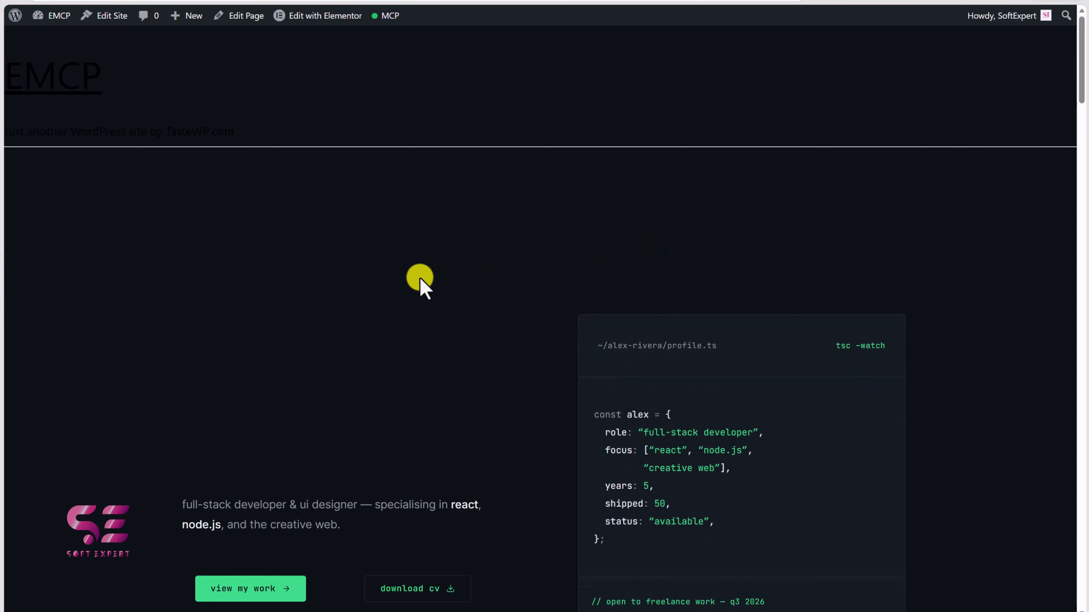
{"action": "scroll", "coordinate": [346, 325], "scroll_direction": "down", "scroll_amount": 10}
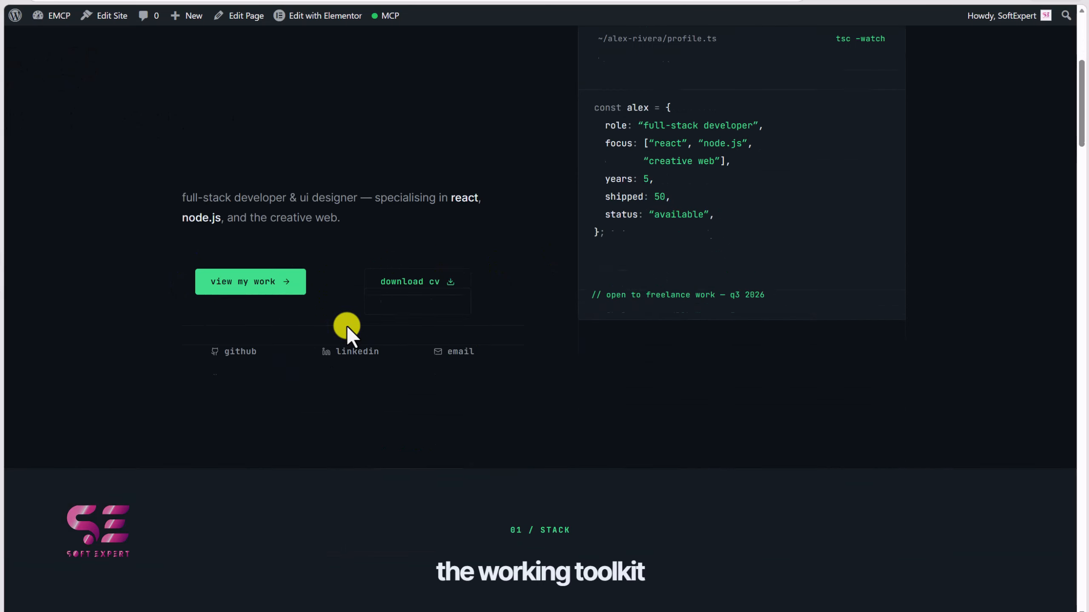
{"action": "scroll", "coordinate": [346, 325], "scroll_direction": "down", "scroll_amount": 8}
{"action": "scroll", "coordinate": [593, 214], "scroll_direction": "down", "scroll_amount": 4}
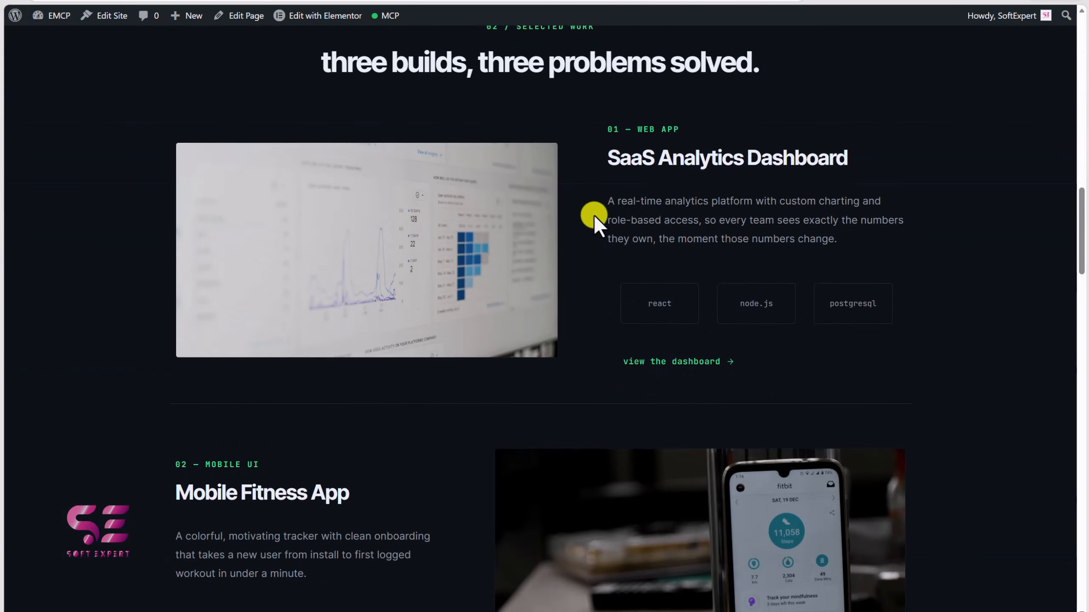
- Return to the Elementor editor, hide the settings panel and review the page from the hero through the testimonials
{"action": "left_click", "coordinate": [0, 233]}
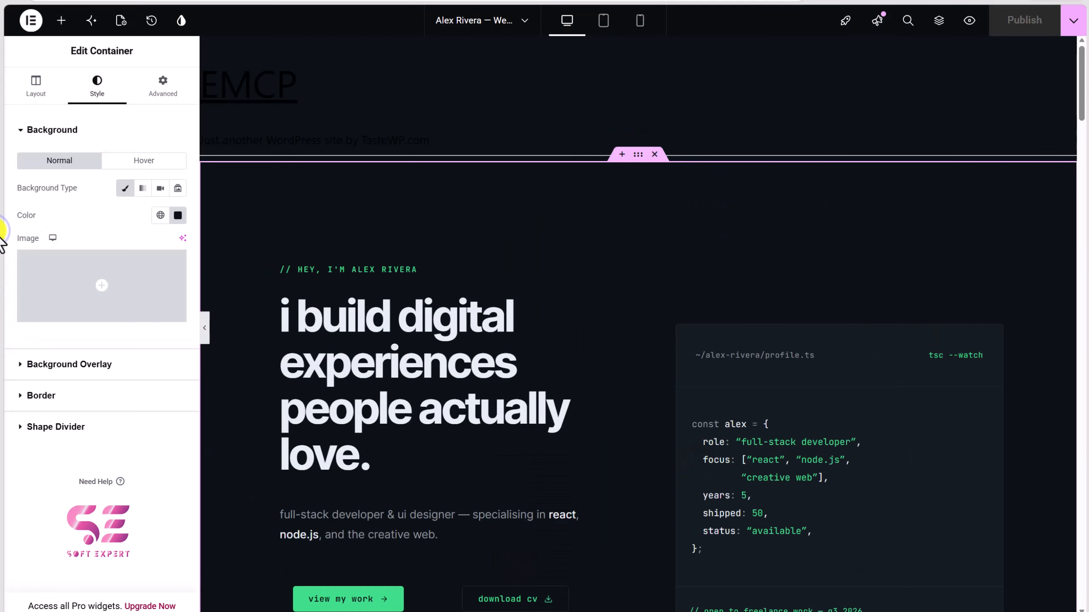
{"action": "left_click", "coordinate": [202, 328]}
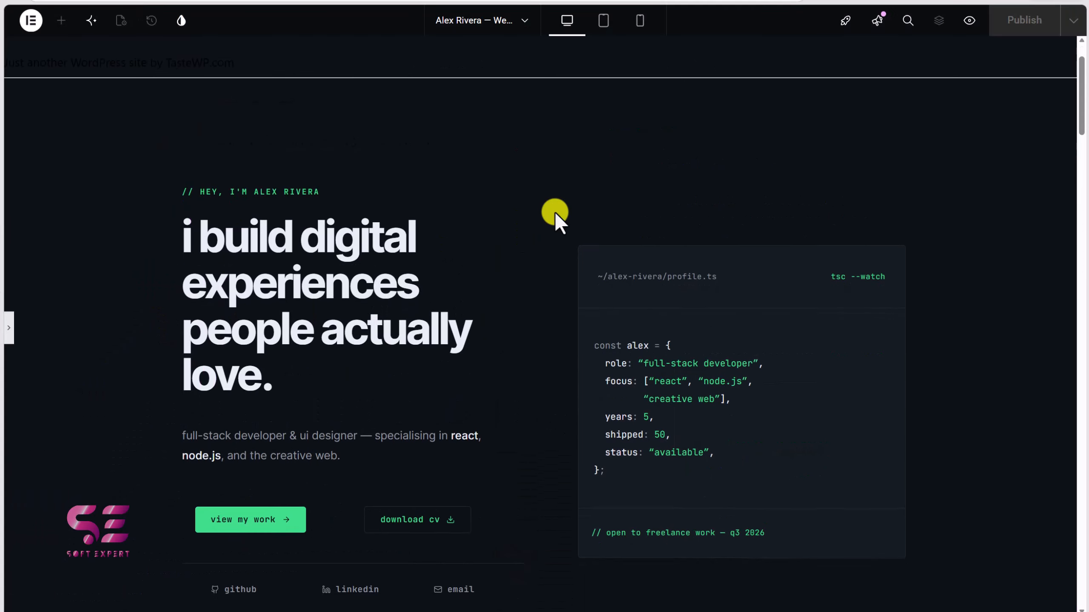
{"action": "scroll", "coordinate": [555, 211], "scroll_direction": "down", "scroll_amount": 4}
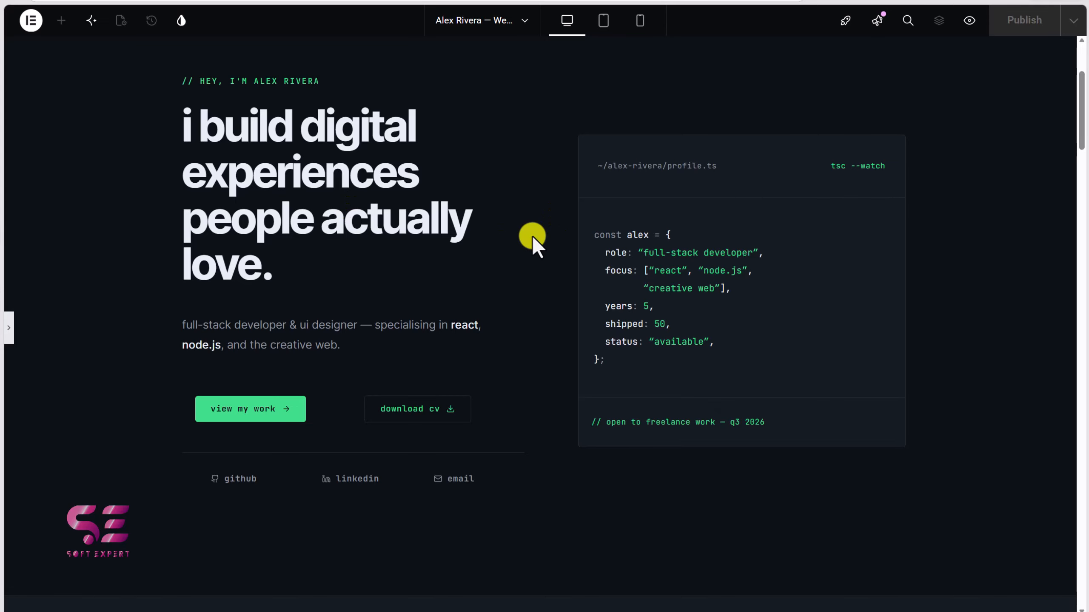
{"action": "scroll", "coordinate": [531, 235], "scroll_direction": "down", "scroll_amount": 10}
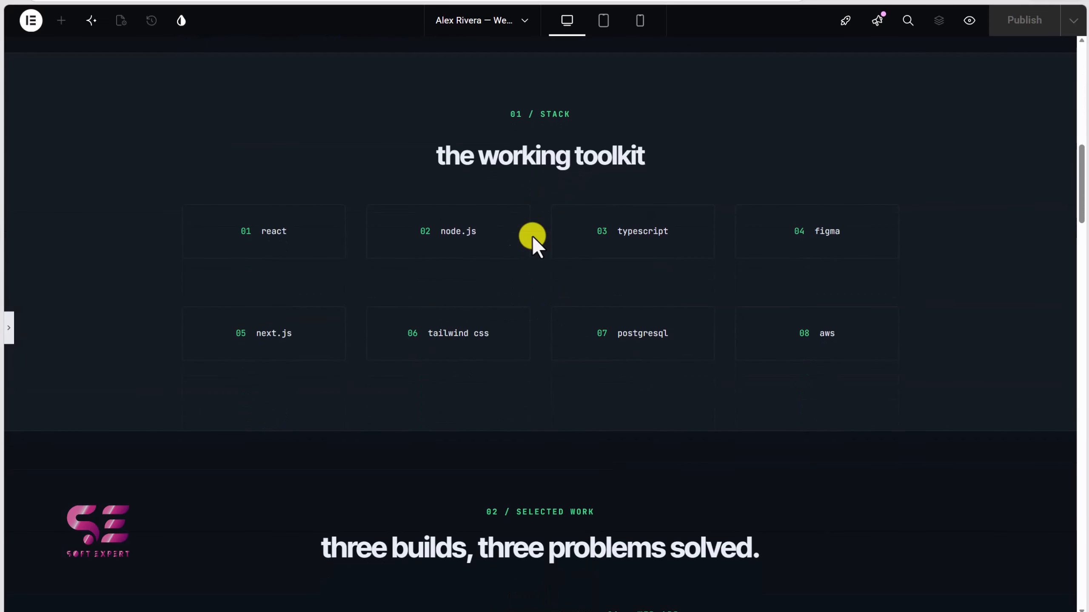
{"action": "scroll", "coordinate": [524, 196], "scroll_direction": "down", "scroll_amount": 8}
{"action": "scroll", "coordinate": [524, 195], "scroll_direction": "down", "scroll_amount": 2}
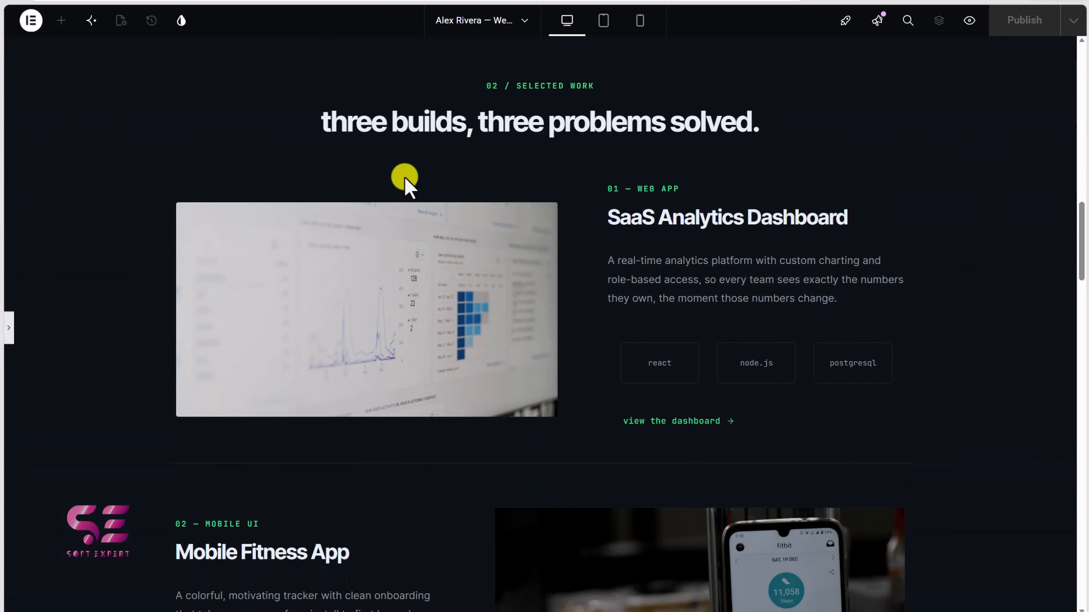
{"action": "scroll", "coordinate": [576, 130], "scroll_direction": "down", "scroll_amount": 15}
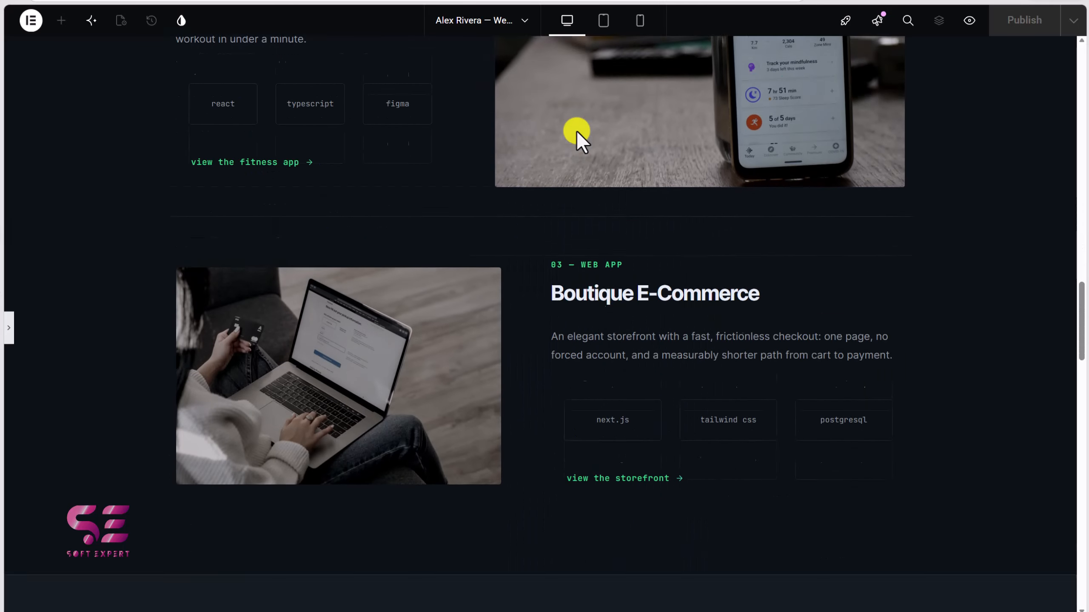
{"action": "scroll", "coordinate": [576, 130], "scroll_direction": "down", "scroll_amount": 20}
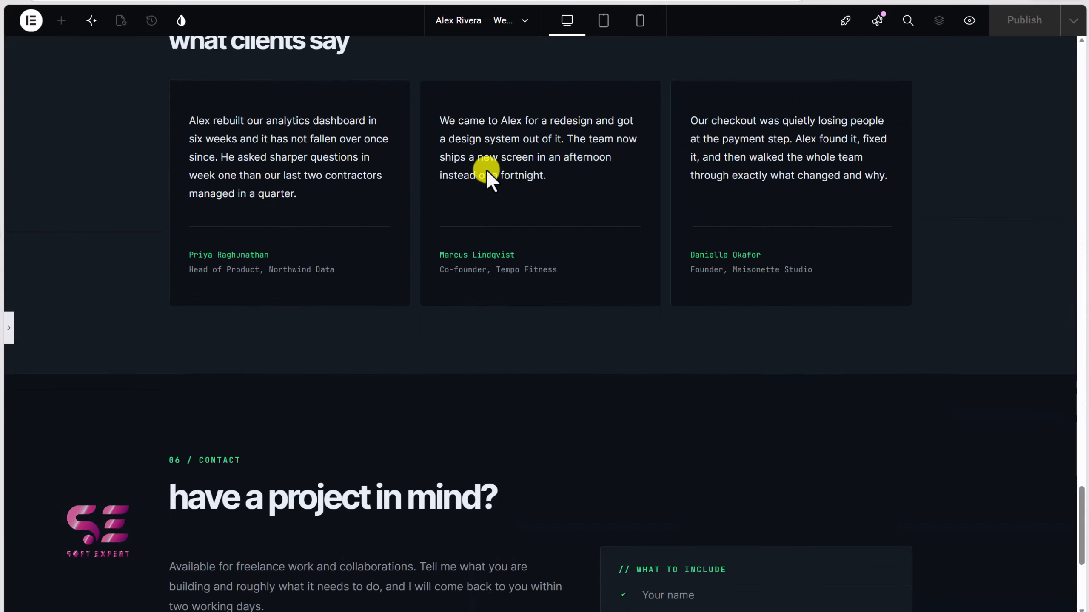
{"action": "left_click", "coordinate": [486, 168]}
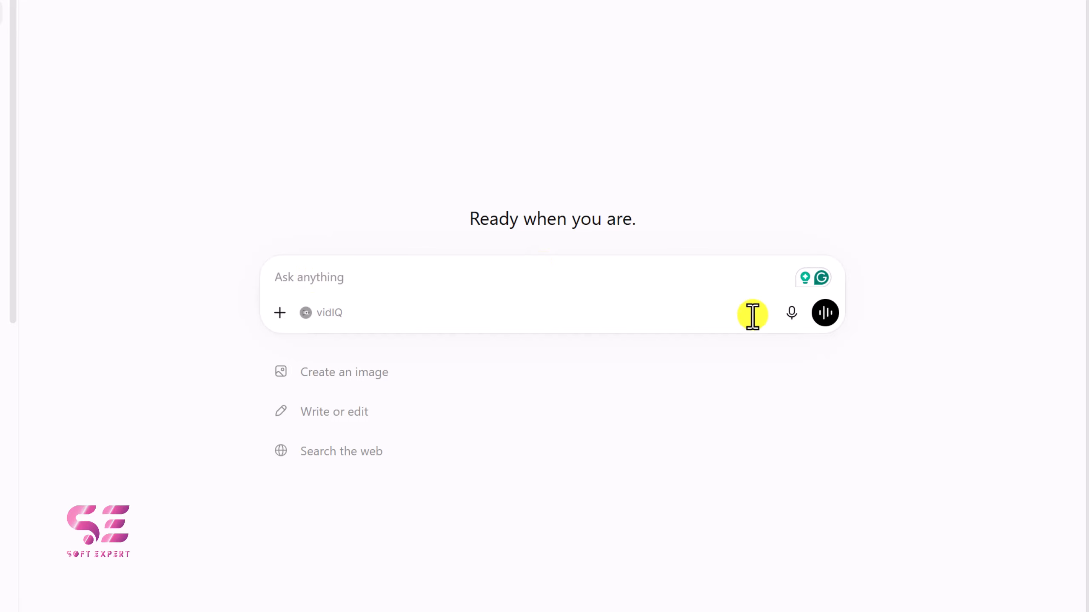
- Switch to ChatGPT, dictate and send a request for a detailed prompt for a modern, dark web developer portfolio website with smooth scrolling
{"action": "left_click", "coordinate": [794, 313]}
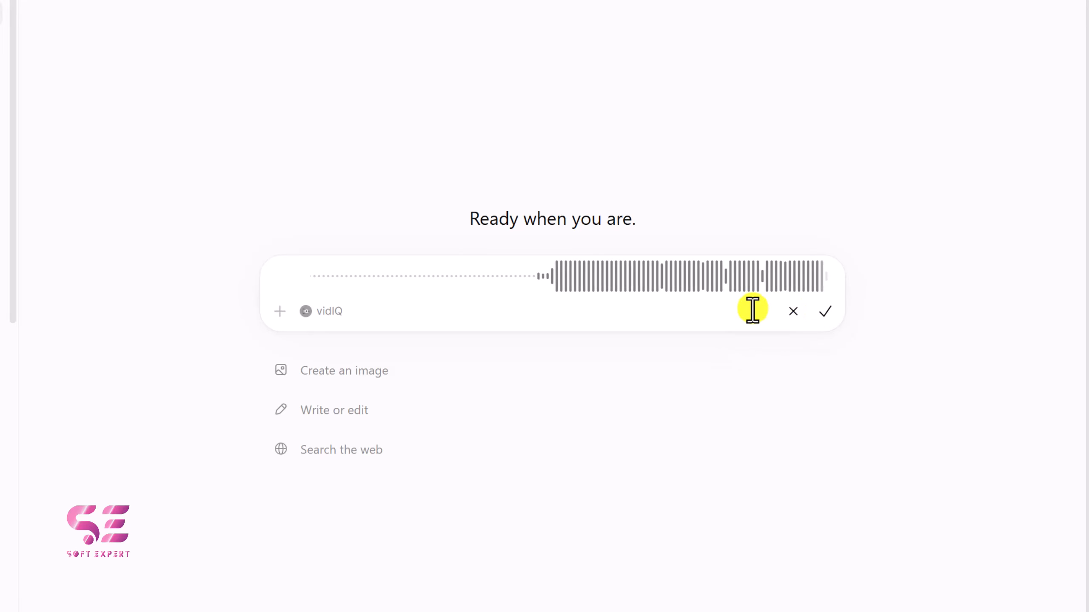
{"action": "left_click", "coordinate": [822, 311]}
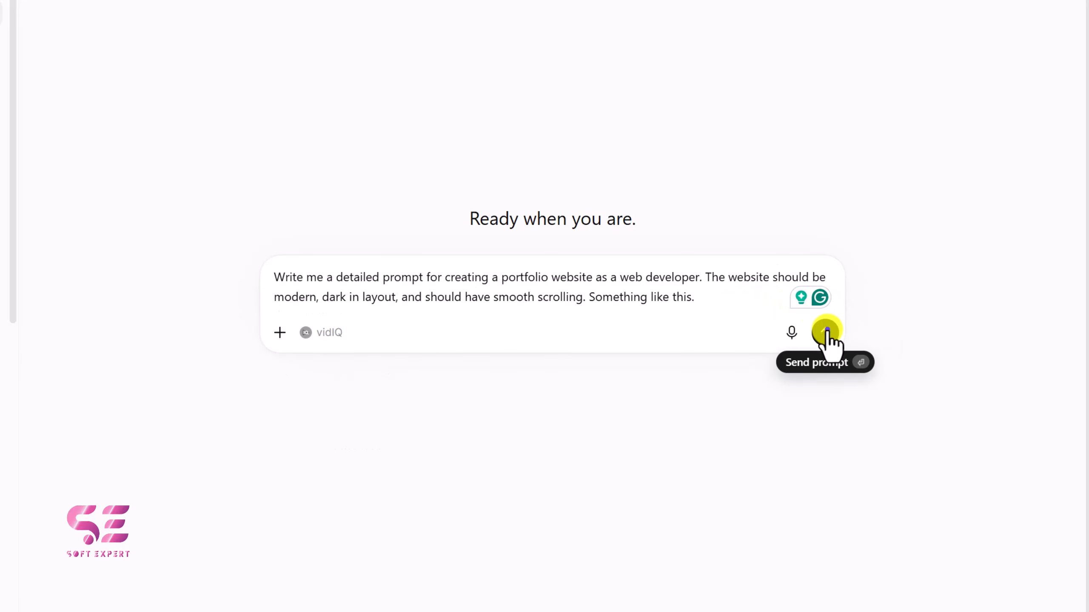
{"action": "left_click", "coordinate": [826, 333]}
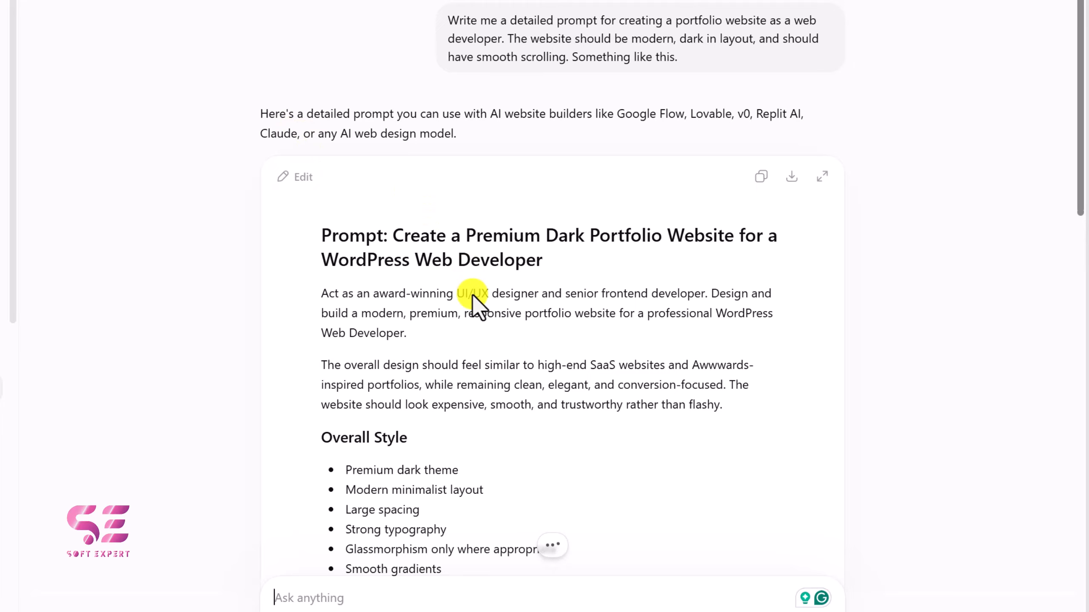
- Examine the generated prompt's overall style, color palette, navigation and hero section specifications
{"action": "scroll", "coordinate": [473, 295], "scroll_direction": "down", "scroll_amount": 3}
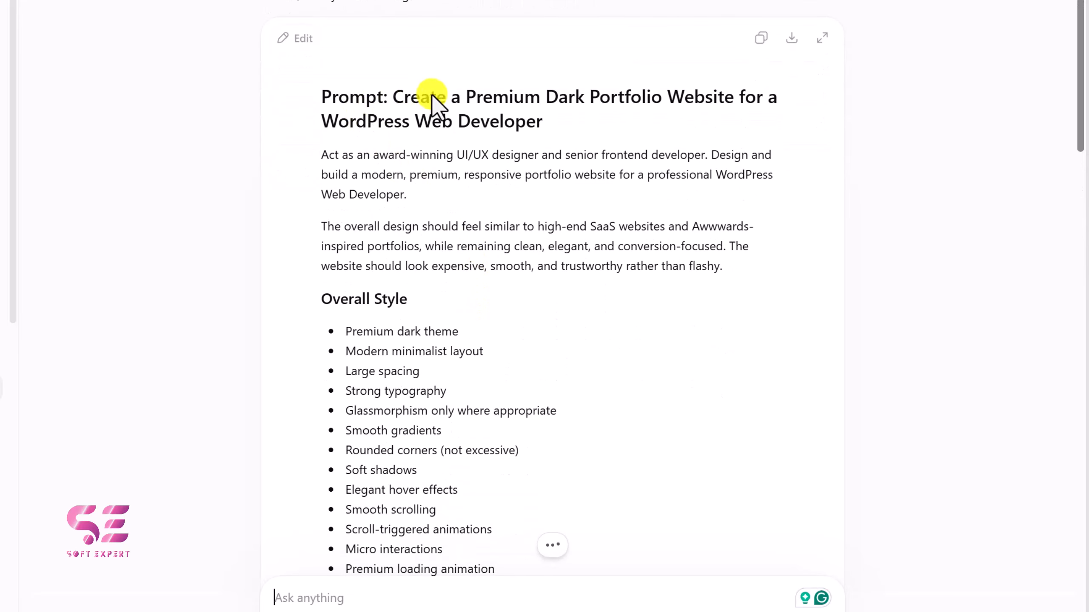
{"action": "scroll", "coordinate": [496, 205], "scroll_direction": "down", "scroll_amount": 15}
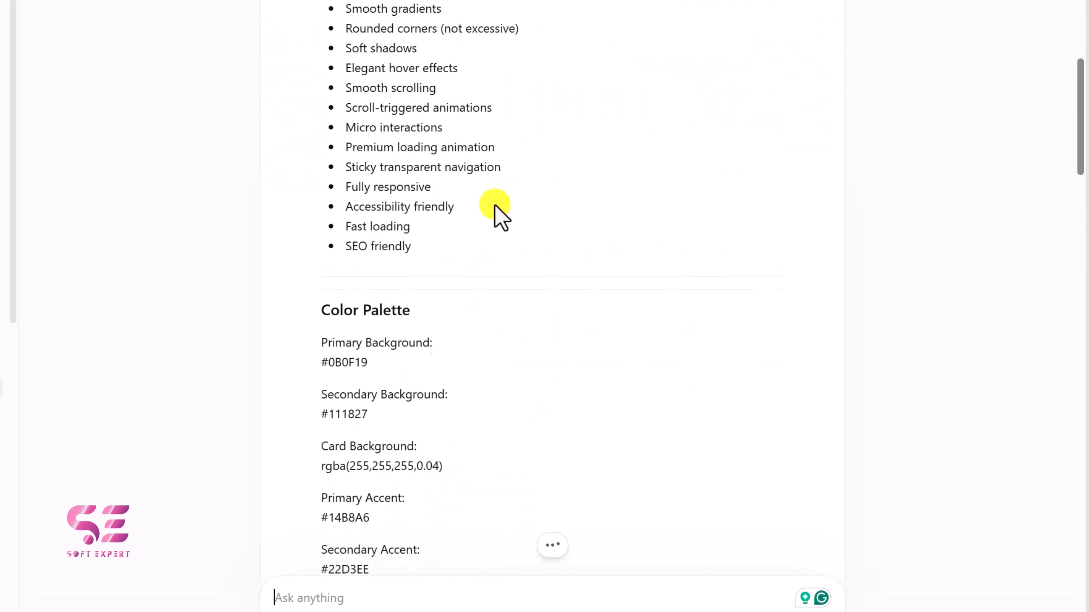
{"action": "scroll", "coordinate": [333, 86], "scroll_direction": "up", "scroll_amount": 3}
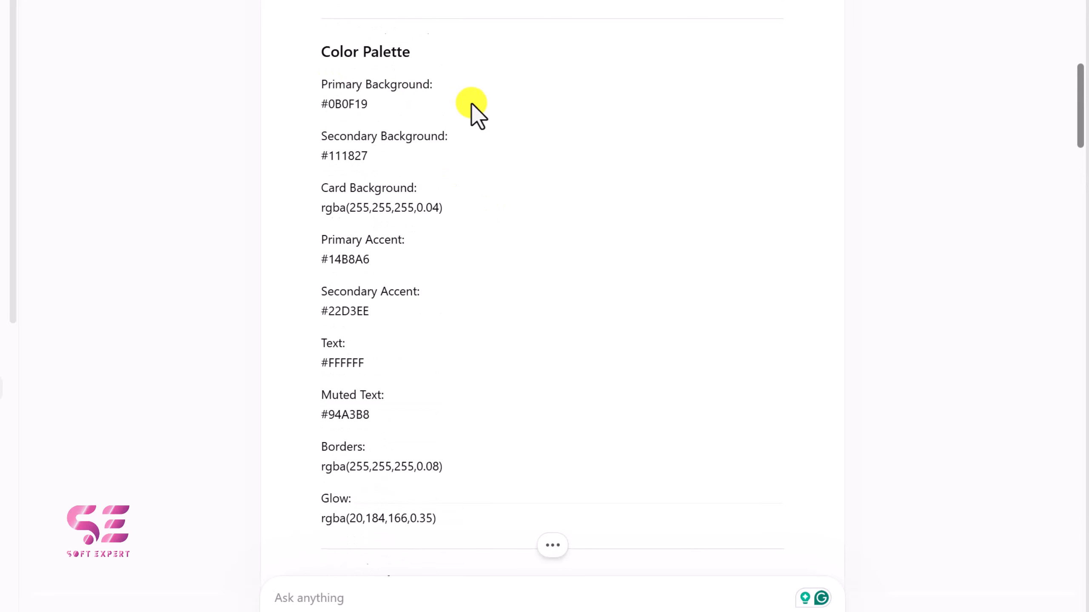
{"action": "scroll", "coordinate": [474, 112], "scroll_direction": "down", "scroll_amount": 15}
{"action": "scroll", "coordinate": [455, 147], "scroll_direction": "down", "scroll_amount": 7}
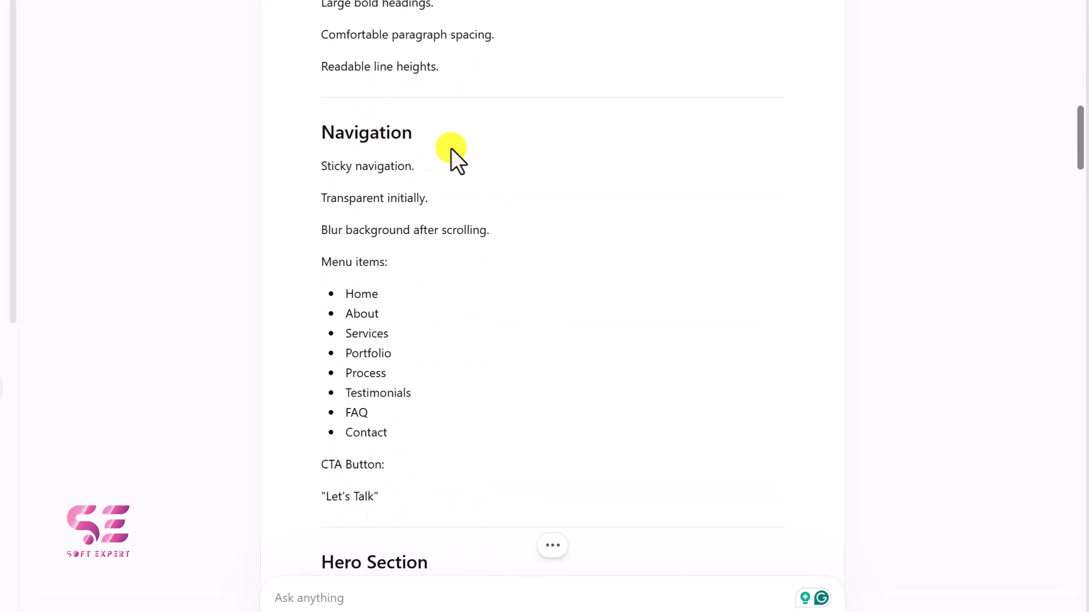
{"action": "scroll", "coordinate": [447, 274], "scroll_direction": "down", "scroll_amount": 8}
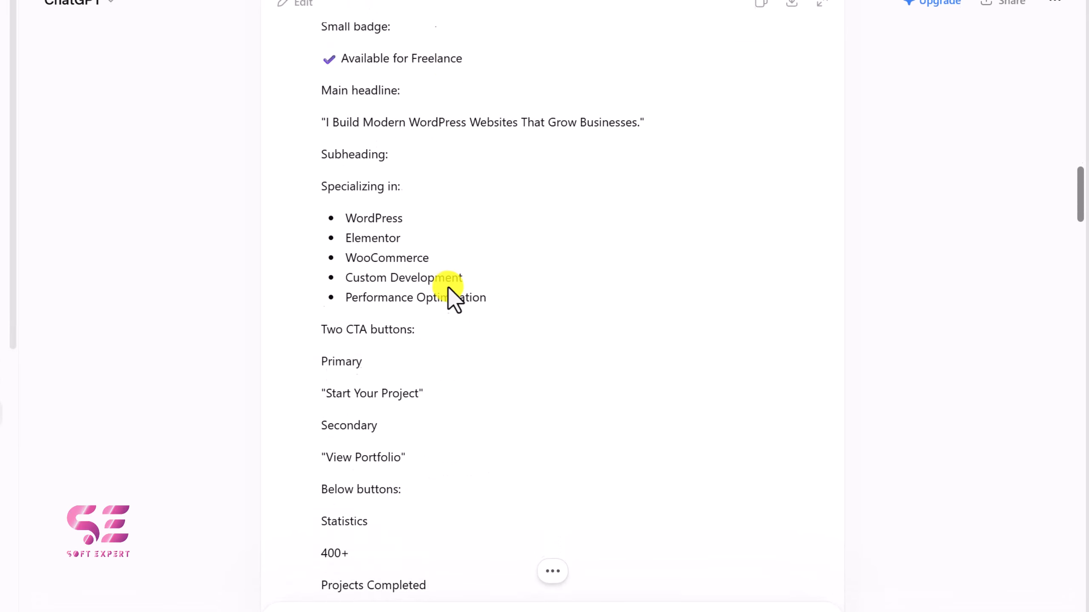
{"action": "scroll", "coordinate": [449, 297], "scroll_direction": "up", "scroll_amount": 20}
{"action": "scroll", "coordinate": [381, 401], "scroll_direction": "down", "scroll_amount": 3}
{"action": "scroll", "coordinate": [382, 406], "scroll_direction": "up", "scroll_amount": 5}
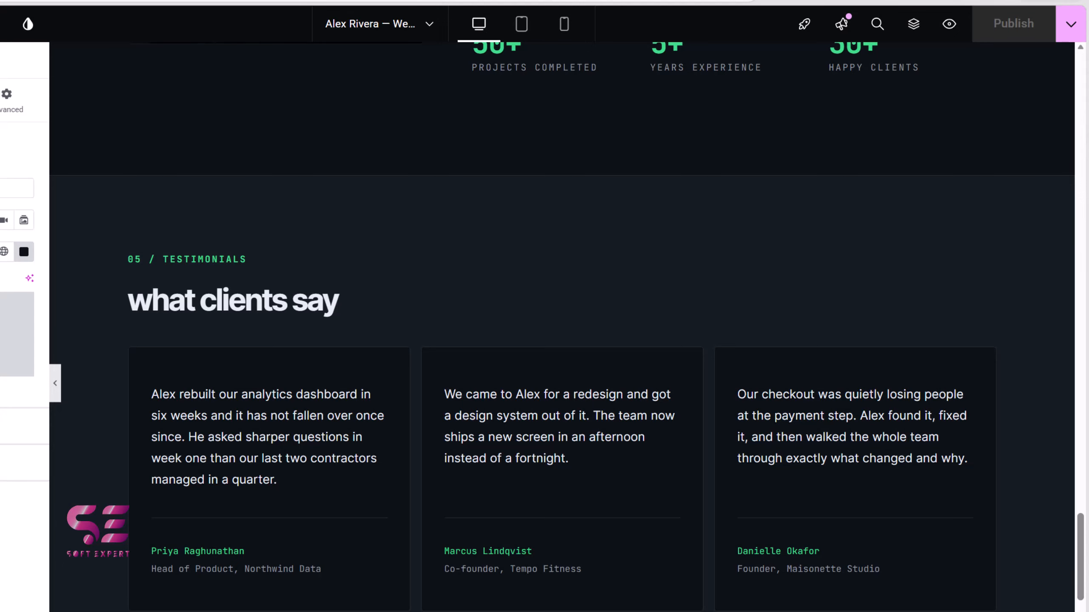
- Return to the Elementor editor and bring up the Website plugin inventory chat in Claude Desktop
{"action": "left_click", "coordinate": [218, 411]}
{"action": "key", "text": "alt+Tab"}
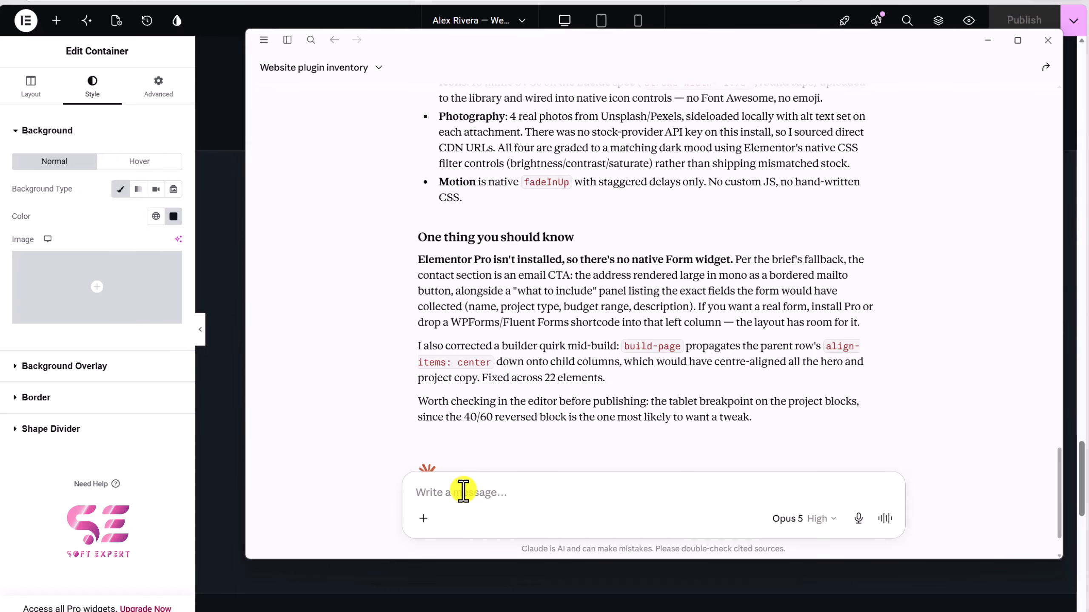
{"action": "left_click", "coordinate": [230, 141]}
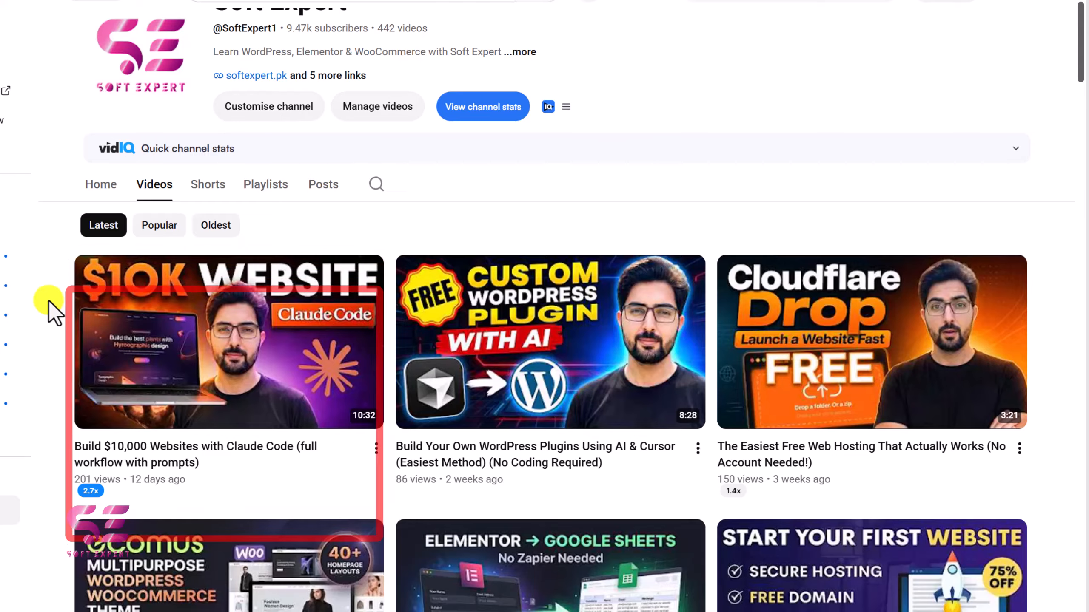
- Browse the latest videos on the Soft Expert YouTube channel
{"action": "scroll", "coordinate": [48, 301], "scroll_direction": "down", "scroll_amount": 4}
{"action": "scroll", "coordinate": [47, 300], "scroll_direction": "down", "scroll_amount": 10}
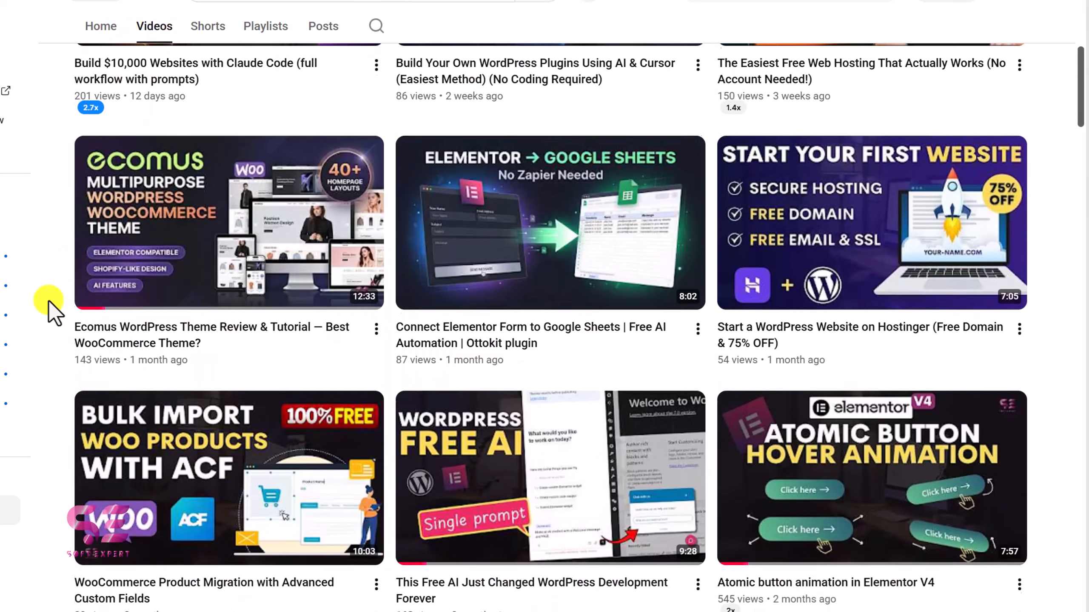
{"action": "scroll", "coordinate": [48, 300], "scroll_direction": "down", "scroll_amount": 17}
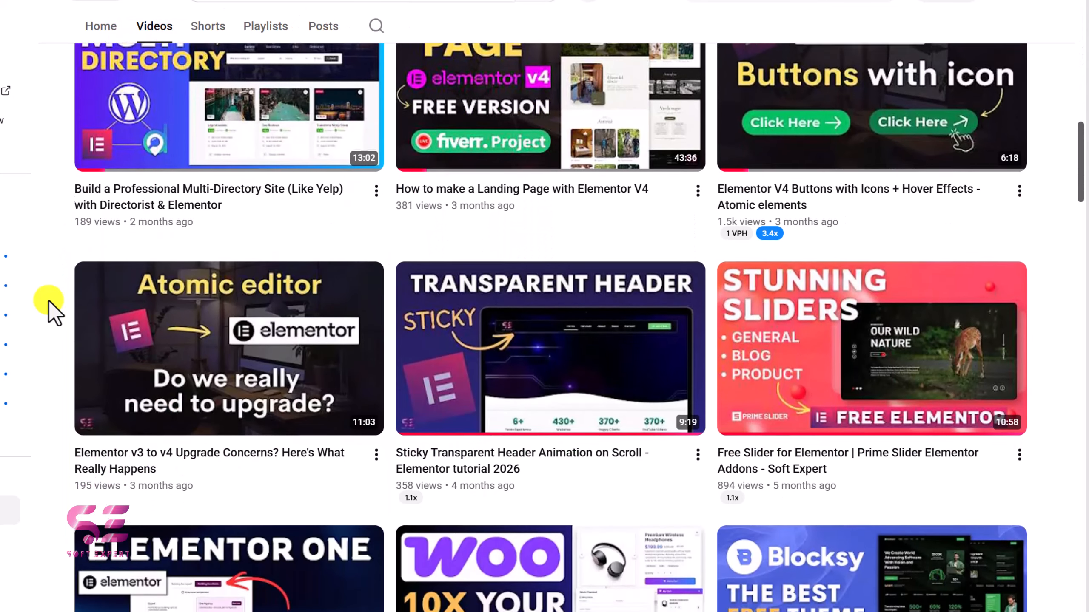
{"action": "scroll", "coordinate": [48, 299], "scroll_direction": "down", "scroll_amount": 17}
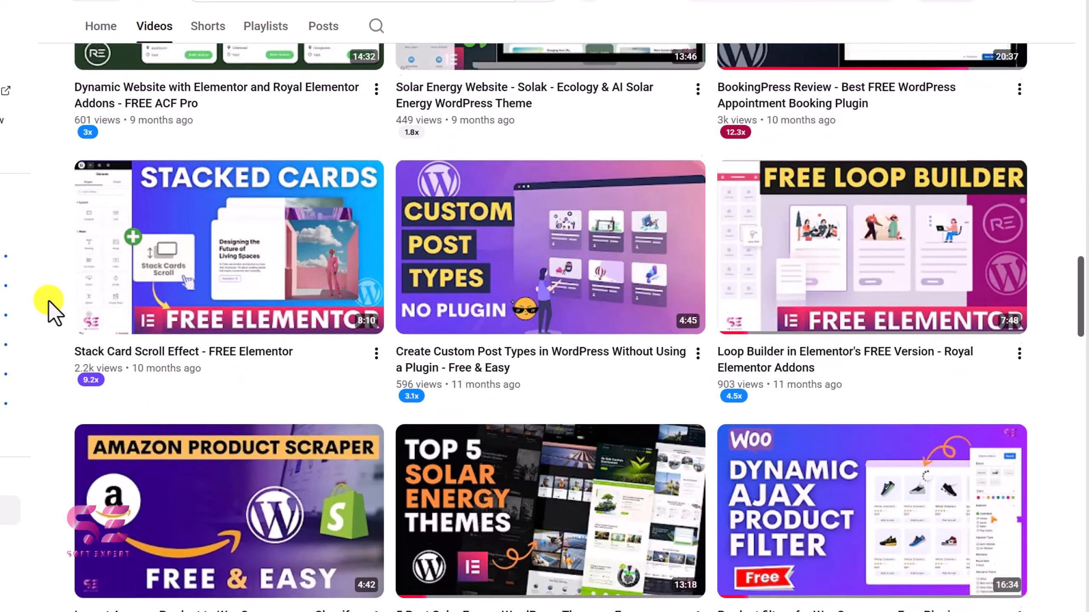